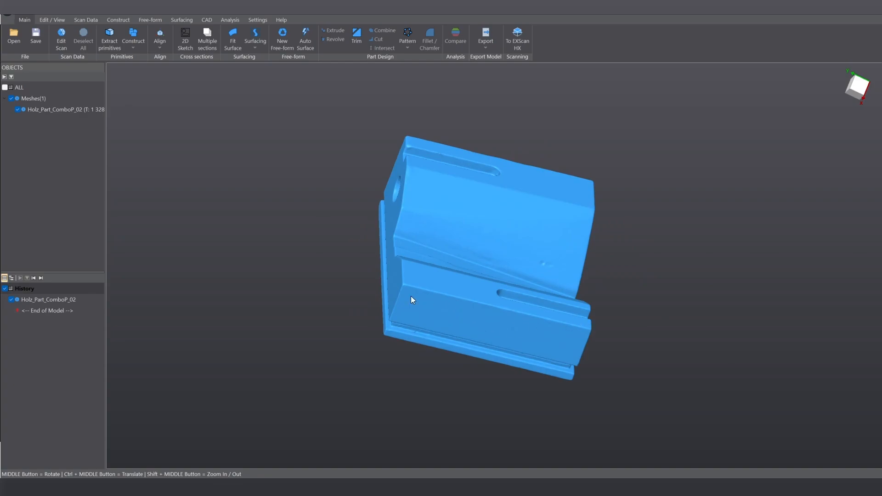
Examine the triangle density of the scanned part with the mesh wireframe displayed in the scan editor
middle_drag(412, 299, 657, 282)
middle_drag(354, 216, 649, 211)
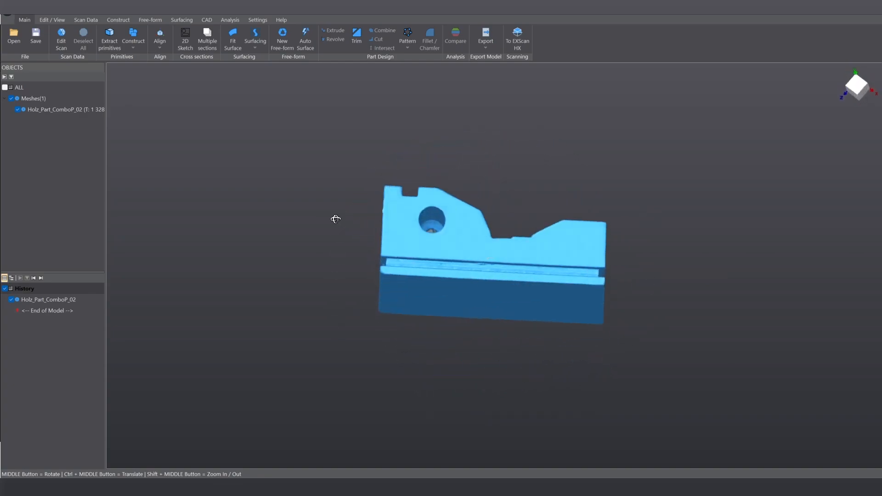
middle_drag(334, 217, 285, 305)
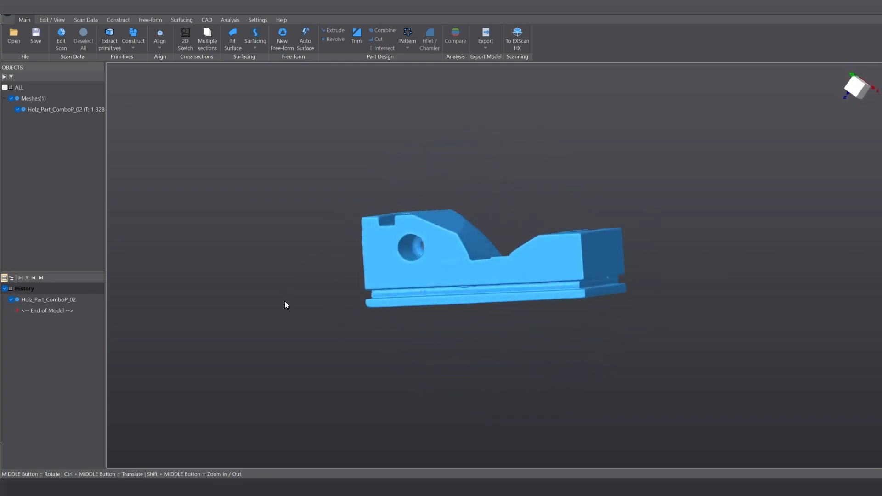
click(56, 39)
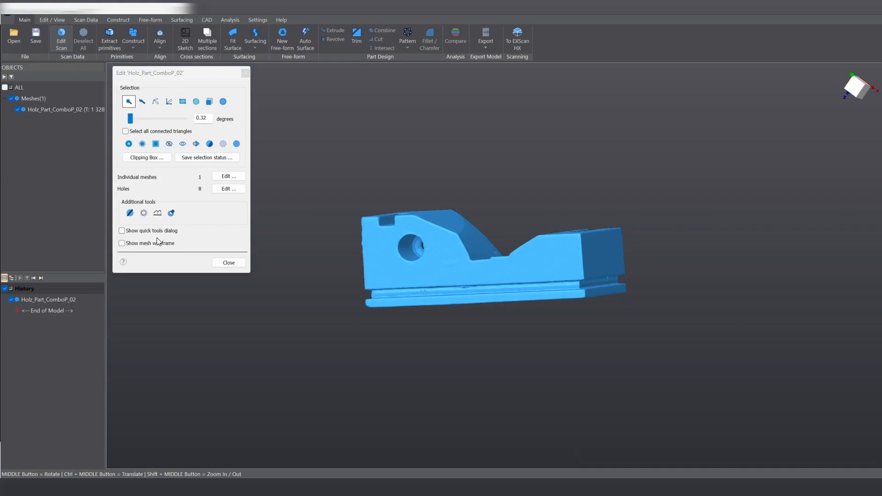
click(125, 244)
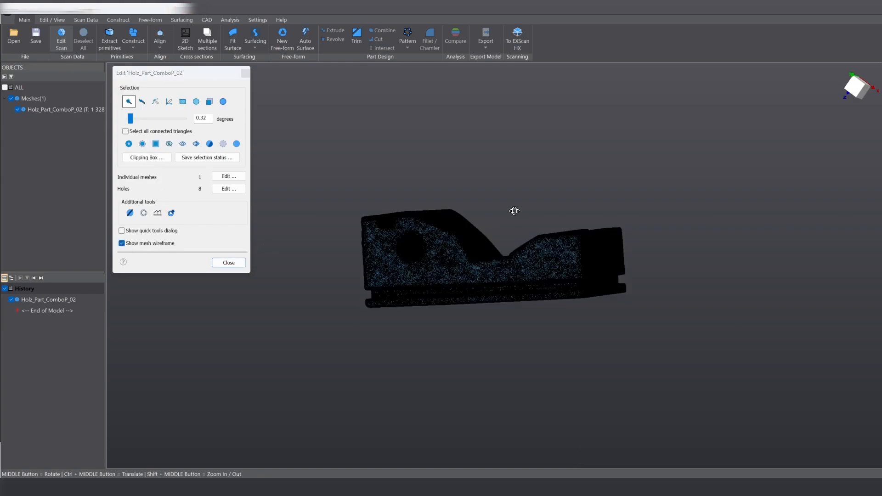
middle_drag(514, 211, 571, 360)
scroll(389, 278, down, 5)
scroll(389, 278, up, 5)
scroll(403, 250, up, 2)
scroll(505, 285, down, 5)
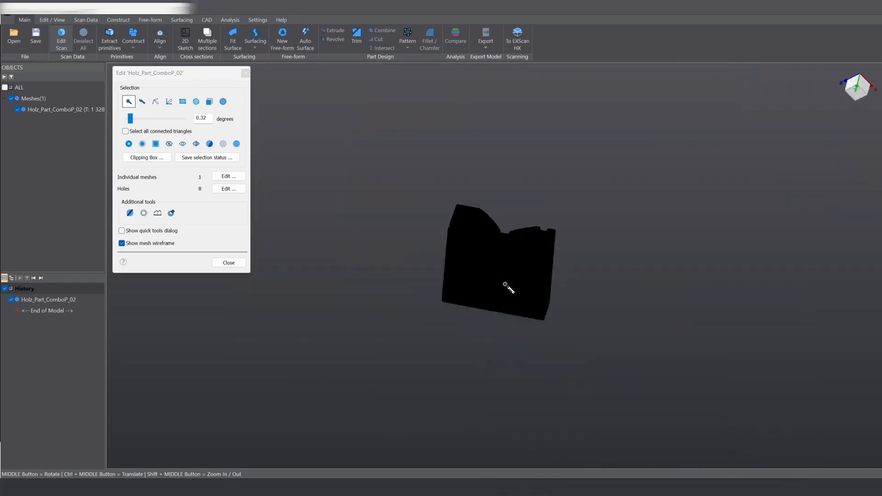
scroll(508, 287, up, 2)
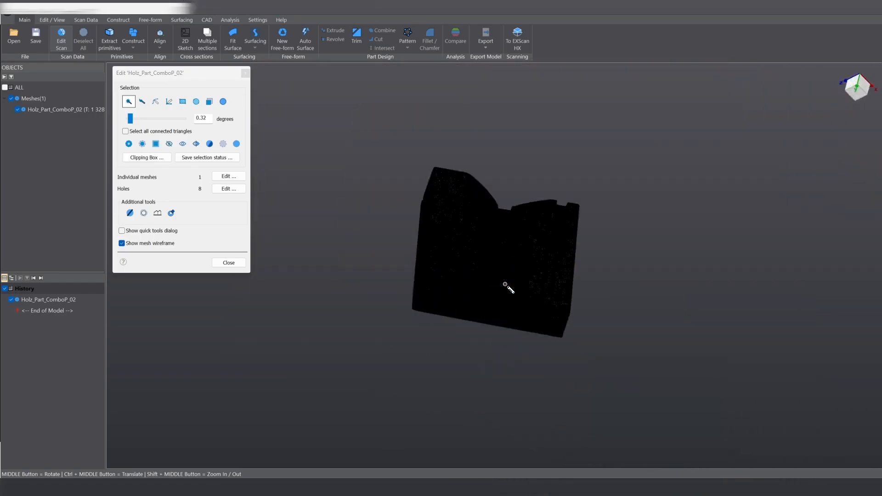
click(229, 263)
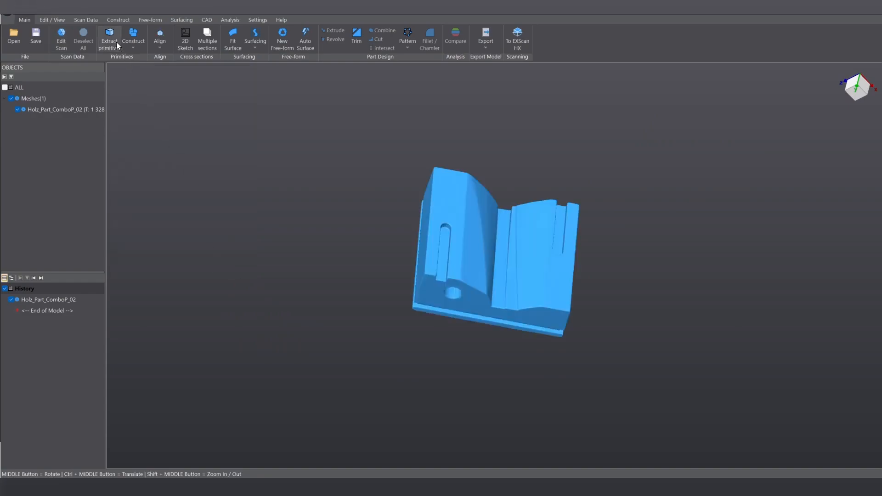
Preview a polygon reduction of the scan mesh to 50 percent, 664005 triangles
click(84, 22)
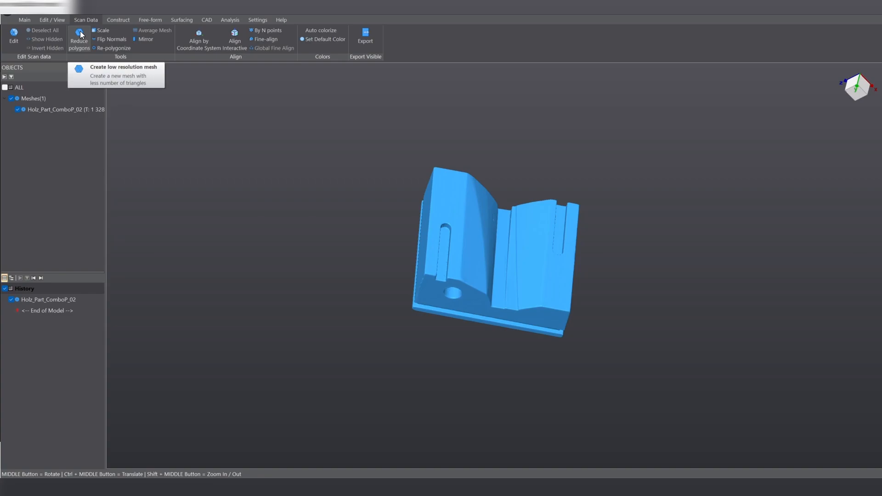
click(79, 34)
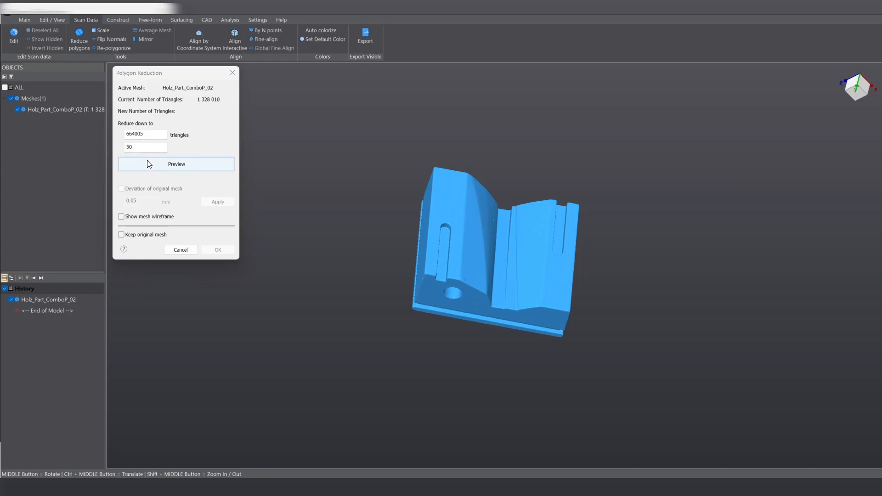
click(169, 166)
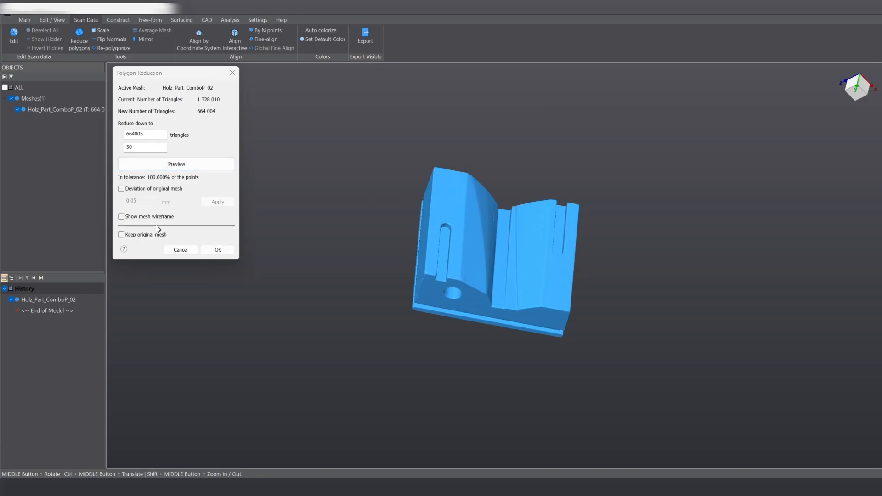
Check the wireframe of the reduced mesh and replace the original mesh with it, without keeping the original
click(129, 217)
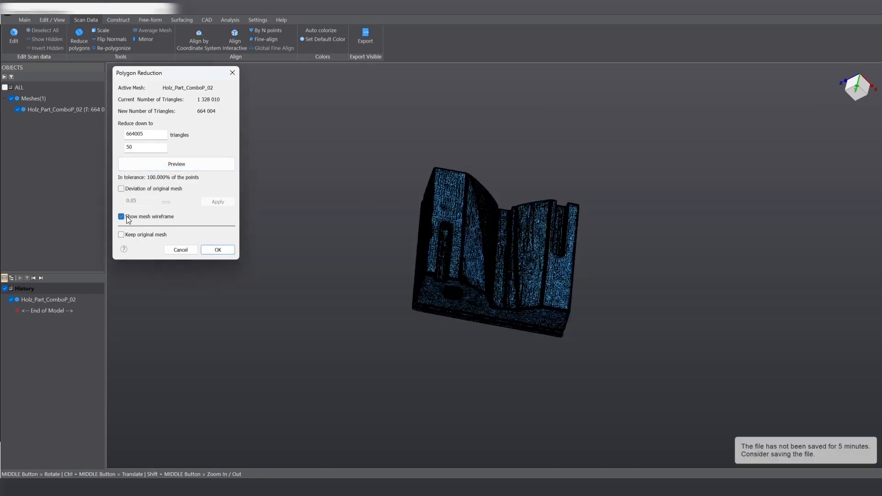
middle_drag(636, 234, 572, 285)
scroll(569, 285, up, 5)
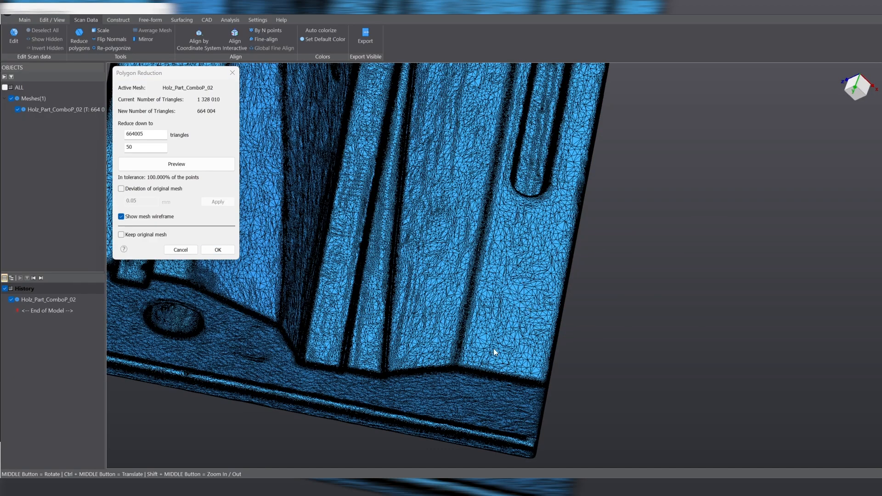
middle_drag(523, 213, 462, 230)
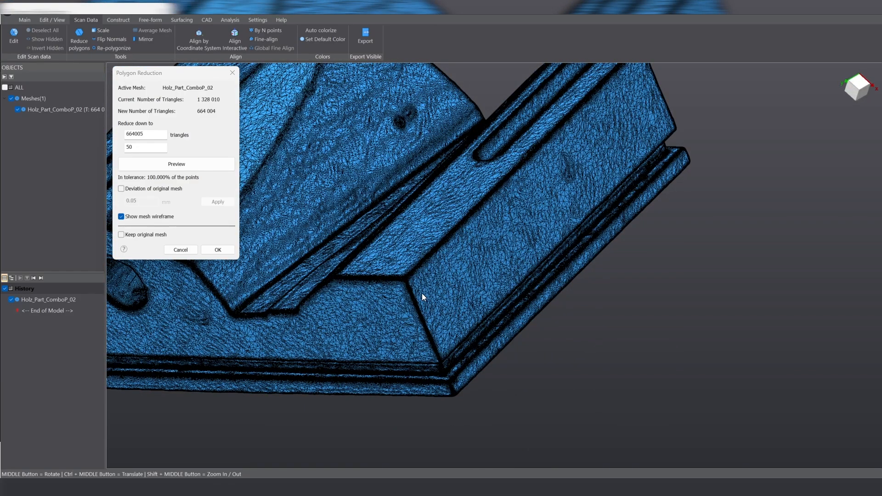
middle_drag(349, 342, 420, 326)
scroll(657, 292, down, 3)
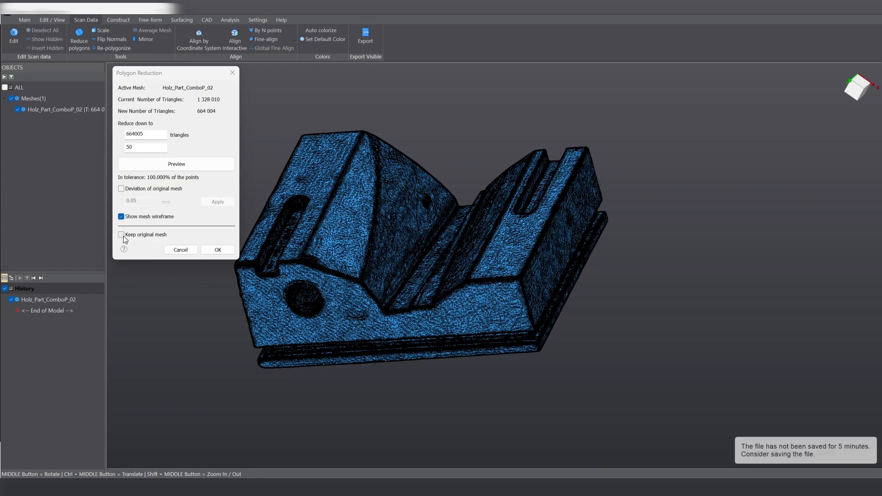
click(218, 251)
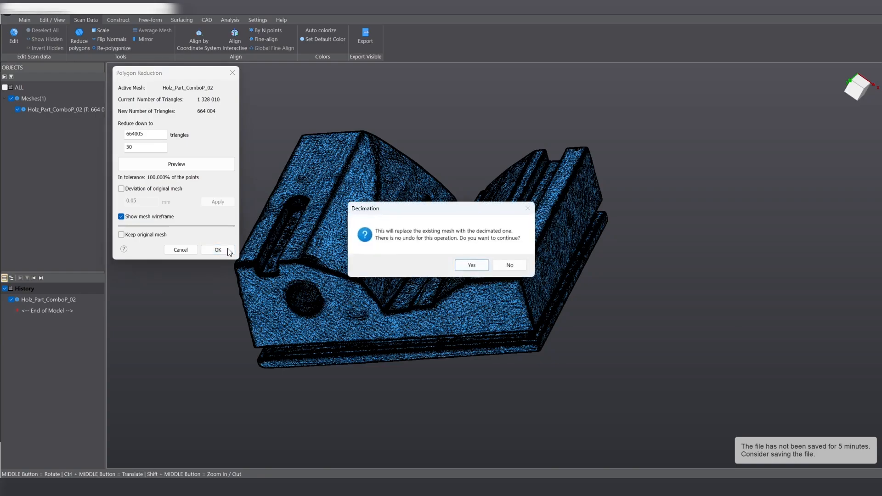
click(467, 264)
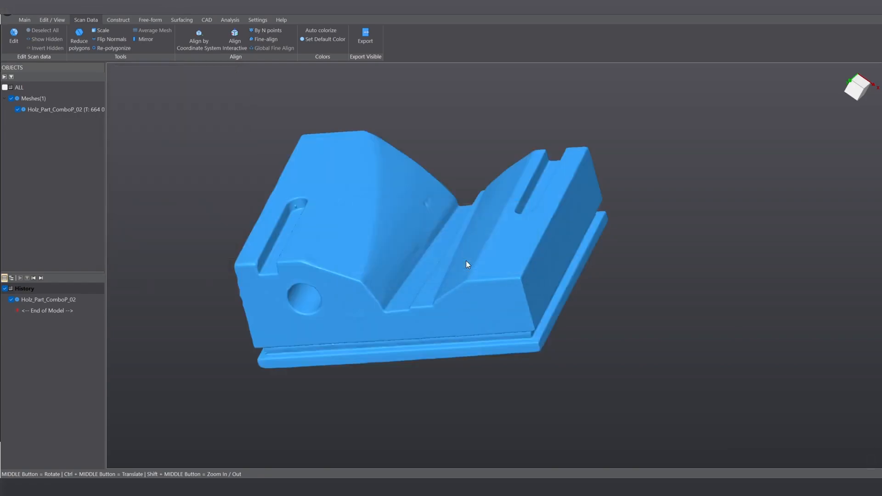
Select the end face with the round hole at 0.32 degrees tolerance and fit a plane primitive through it
middle_drag(425, 225, 512, 237)
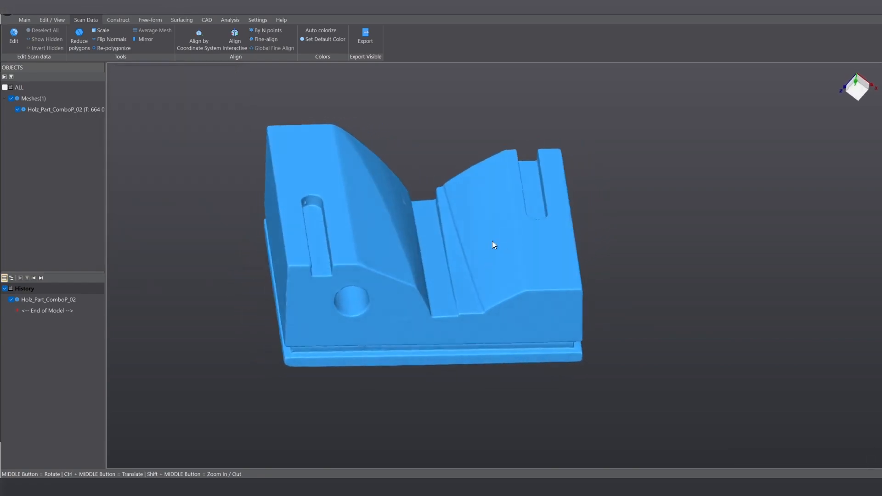
middle_drag(494, 308, 481, 303)
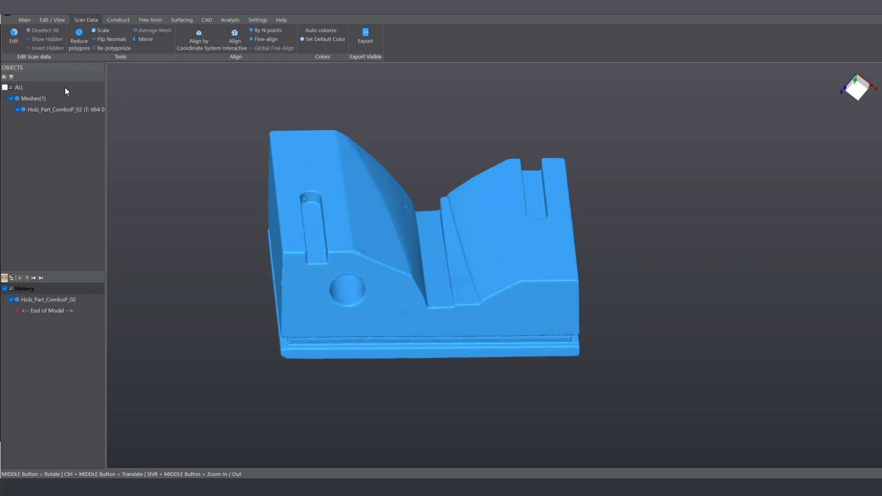
click(22, 18)
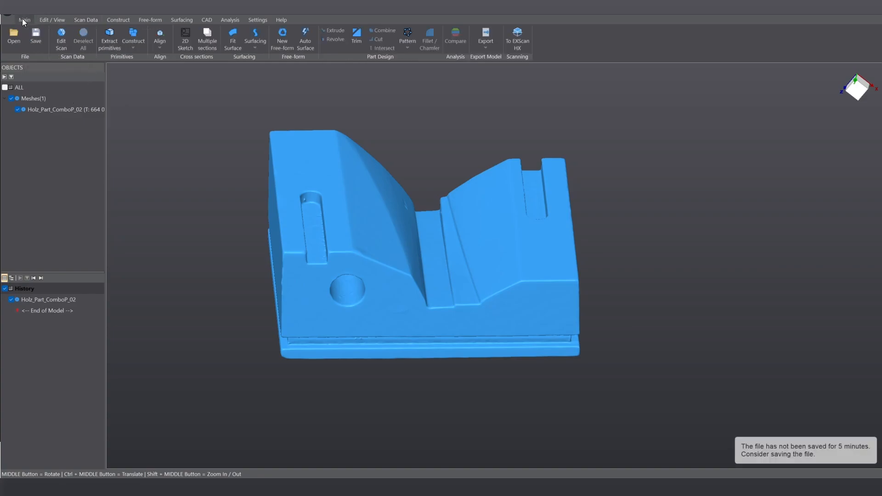
click(109, 43)
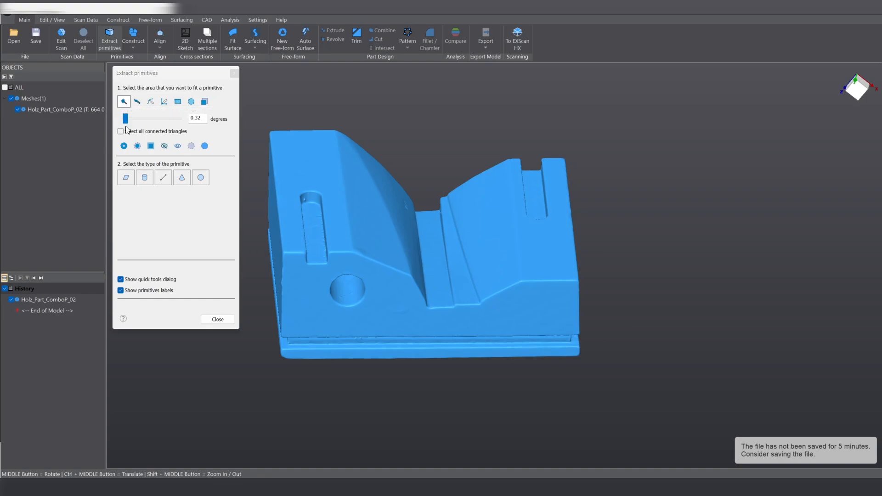
drag(126, 118, 120, 118)
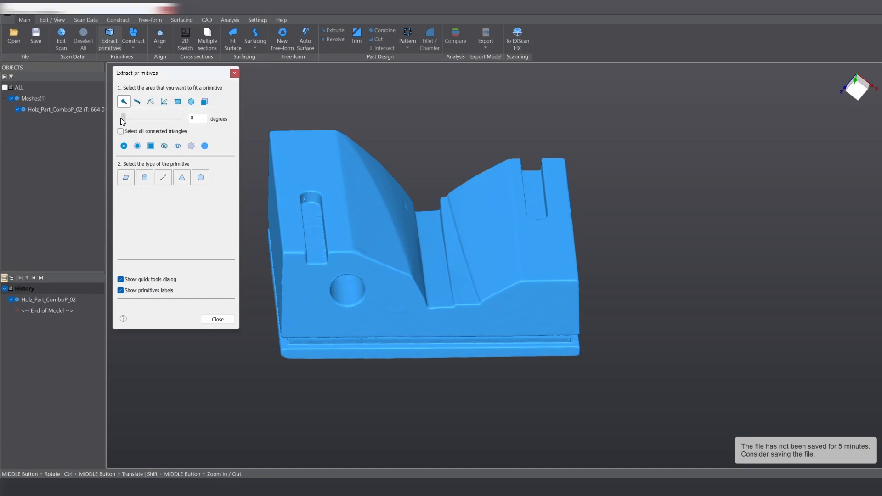
click(299, 314)
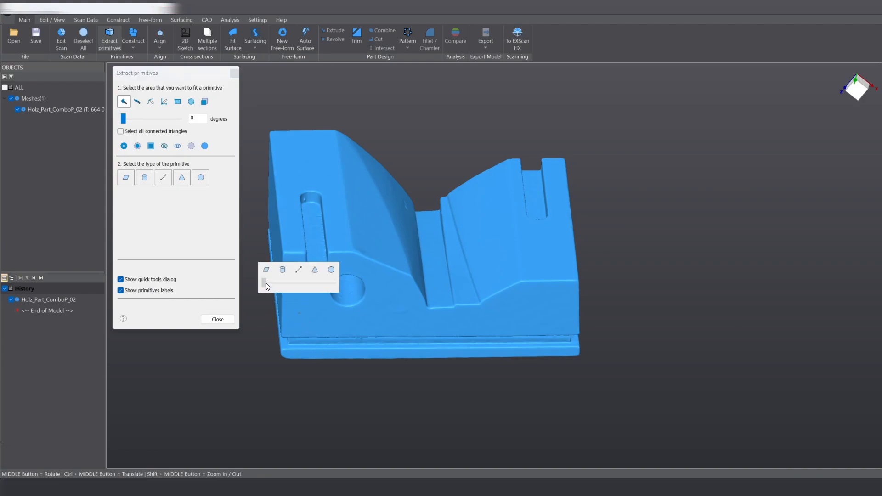
drag(266, 283, 269, 283)
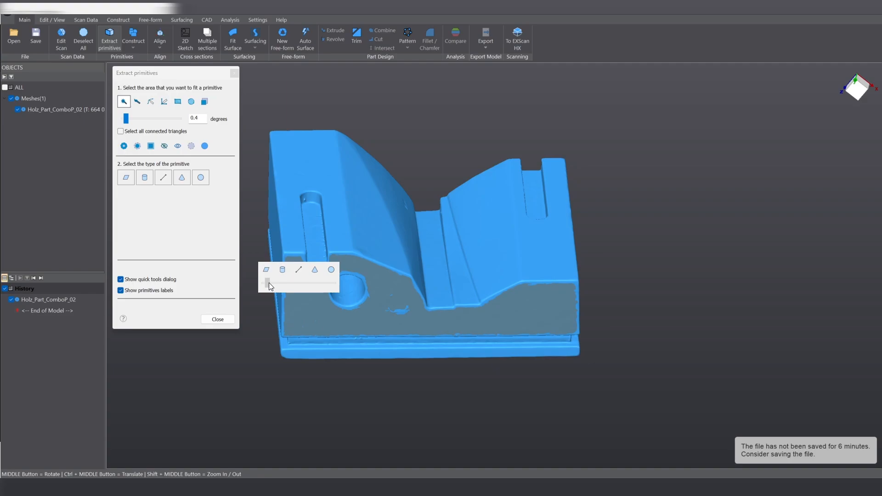
mouse_move(269, 283)
mouse_down()
mouse_move(341, 288)
mouse_move(268, 289)
mouse_up()
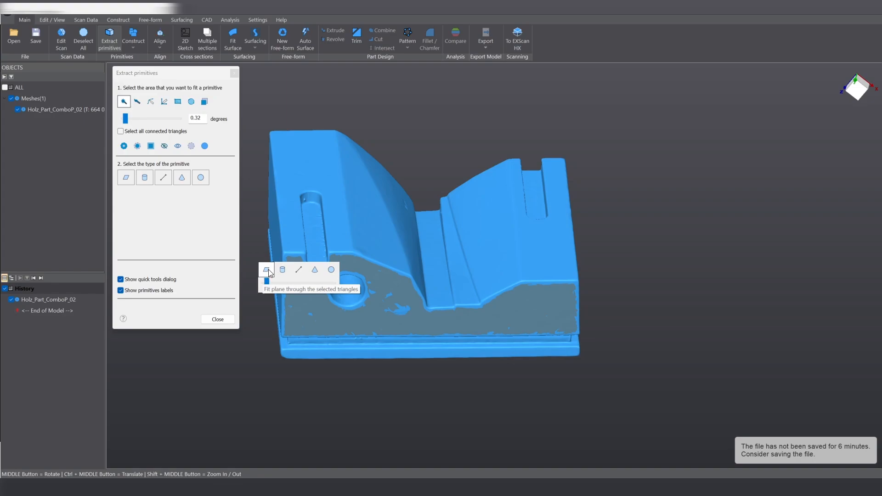
click(269, 269)
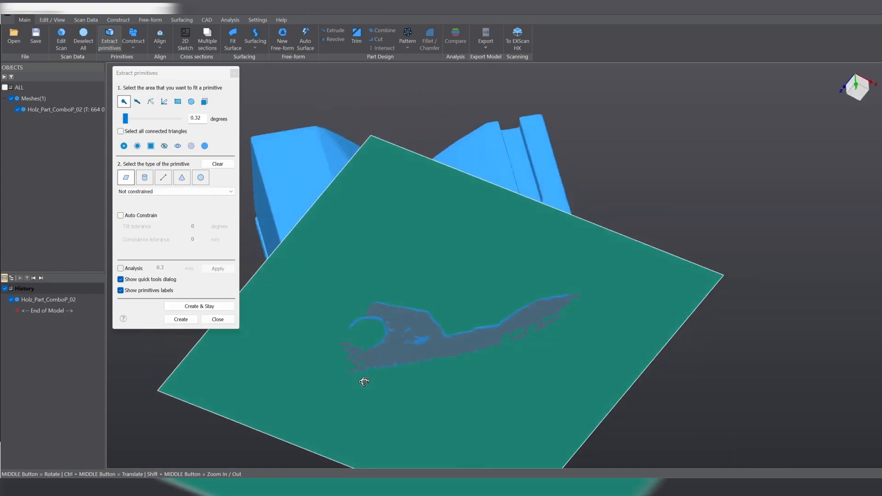
Turn on the deviation analysis at 0.3 mm for the end-face plane and create the plane, keeping primitive extraction open
middle_drag(364, 381, 478, 258)
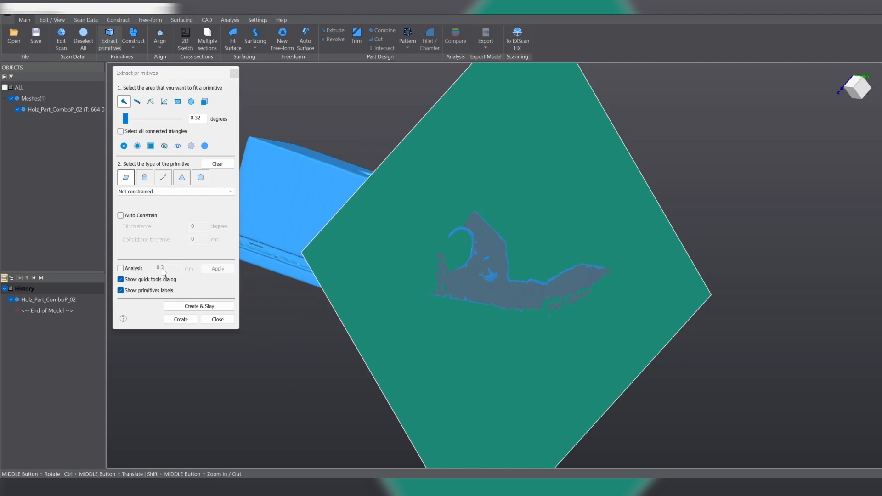
click(121, 269)
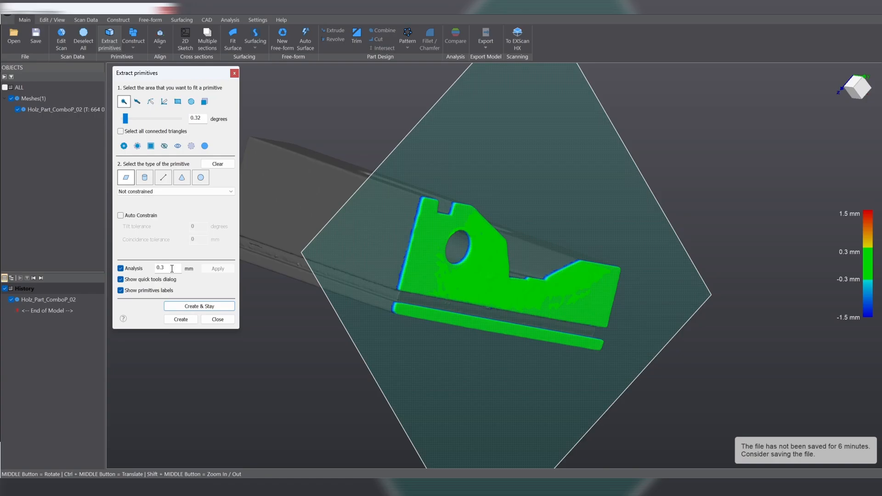
middle_drag(650, 285, 570, 256)
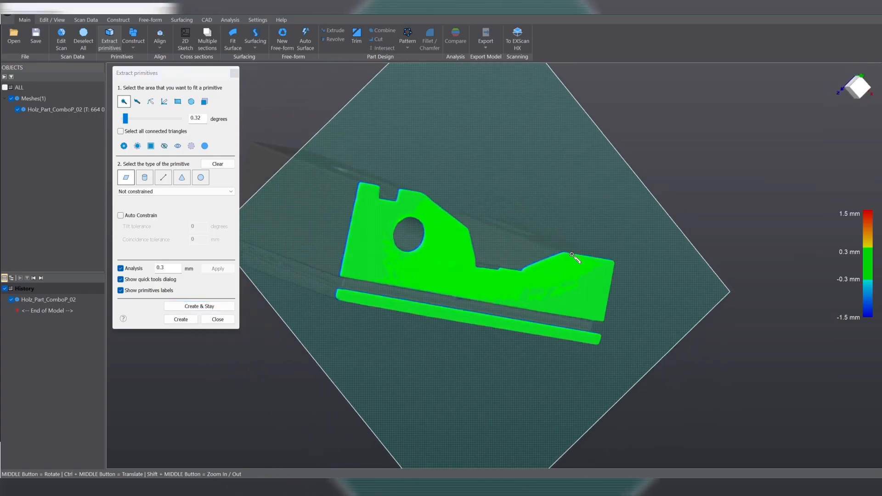
click(217, 306)
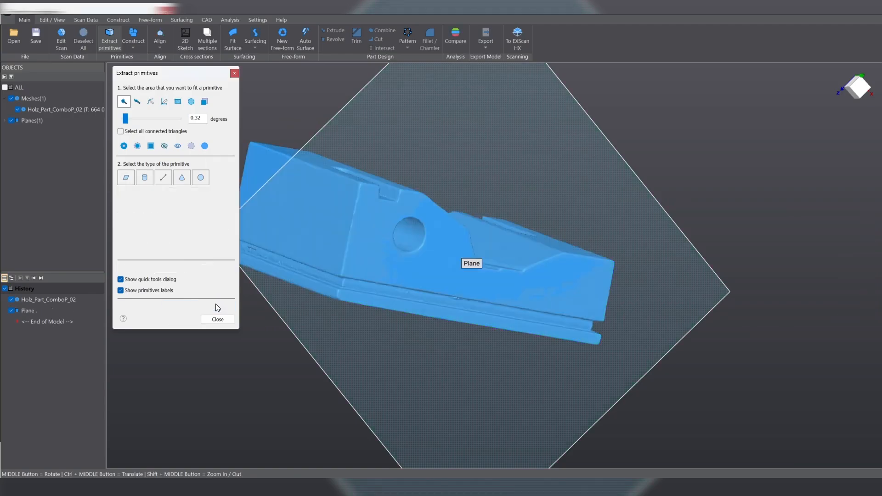
Fit an unconstrained plane through the long side face next to the hole face and create it
middle_drag(310, 324, 386, 330)
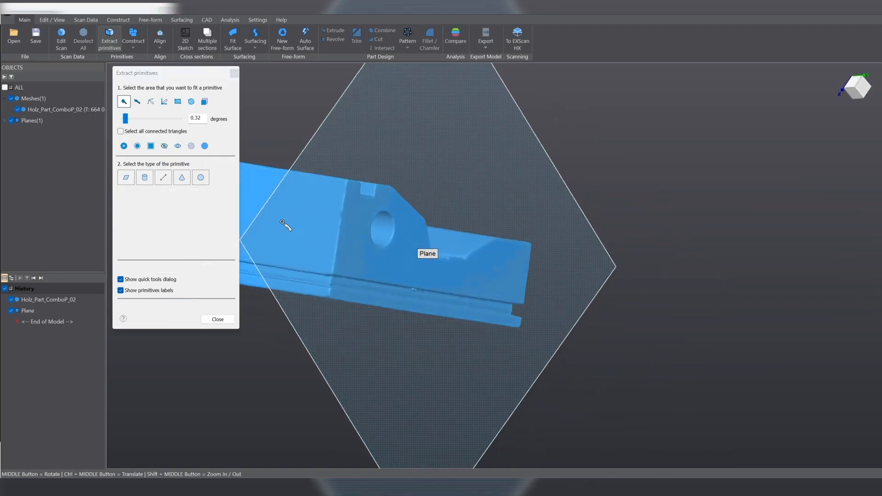
click(306, 228)
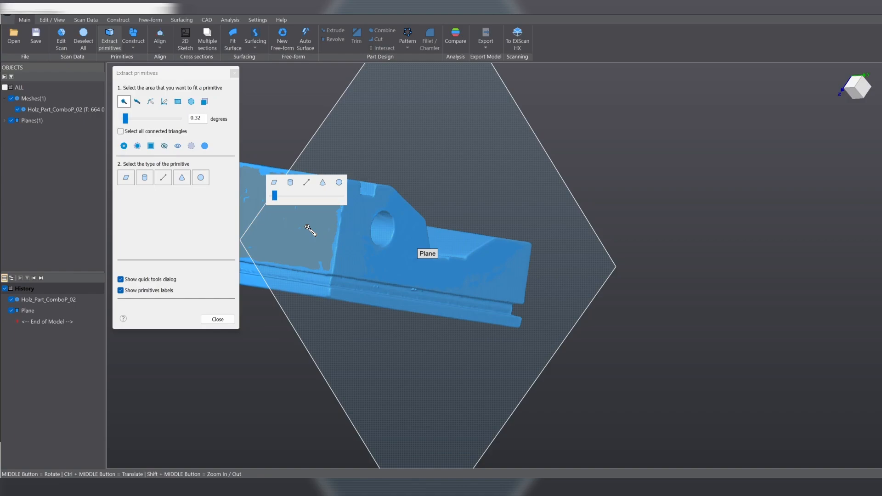
click(274, 183)
middle_drag(557, 170, 590, 179)
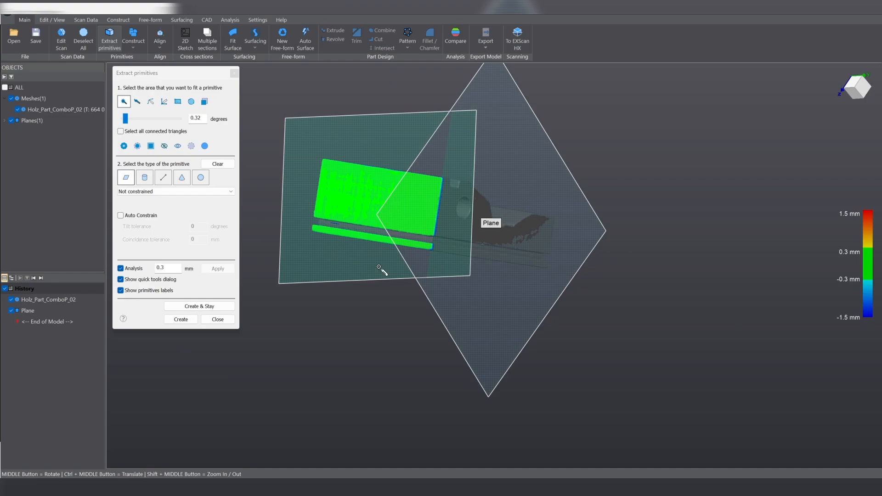
click(224, 306)
Fit an unconstrained plane through the part's large flat bottom face, create it and finish primitive extraction
middle_drag(390, 359, 393, 143)
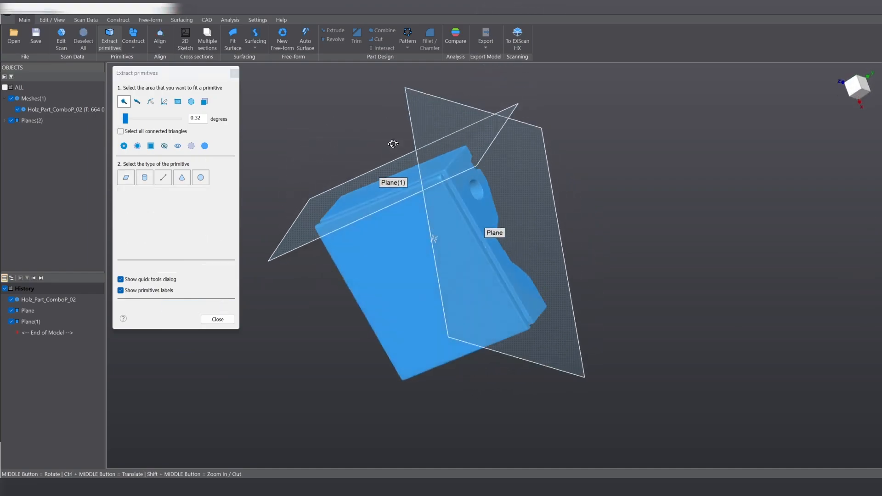
click(398, 251)
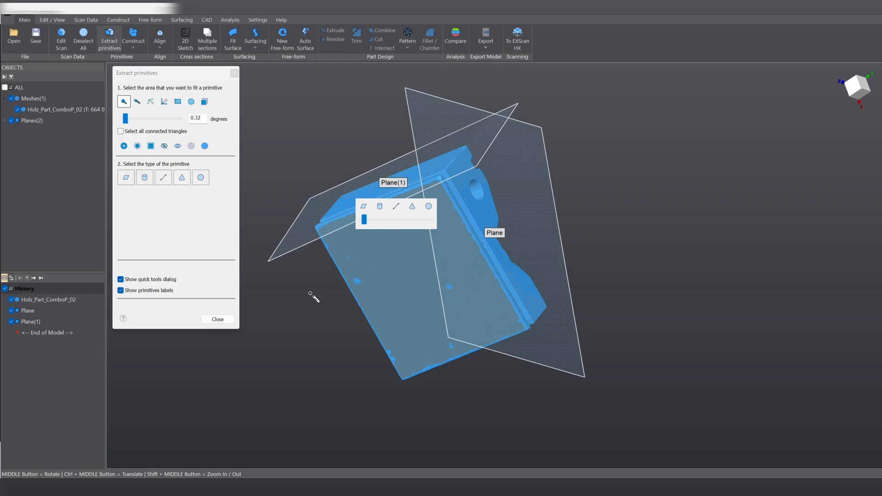
click(126, 177)
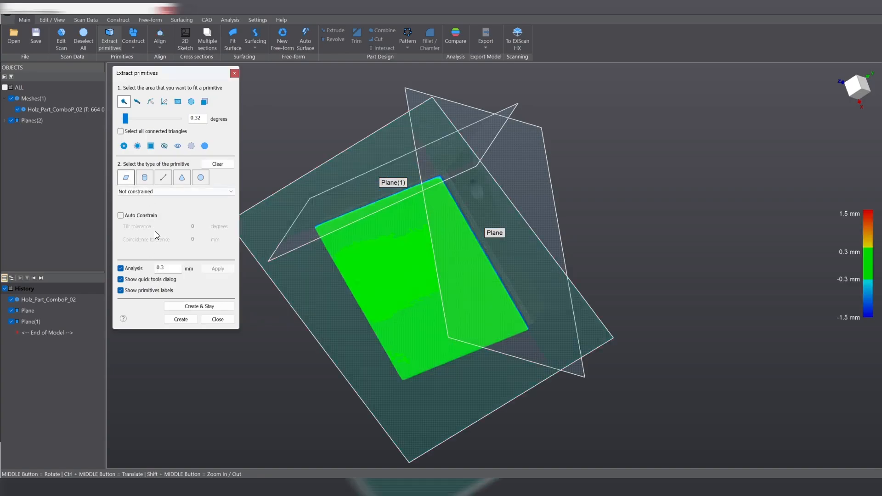
click(181, 319)
Start a coordinate-system alignment with the bottom plane as primary, the side-face plane as secondary and the hole-face plane as tertiary feature
middle_drag(437, 170, 359, 279)
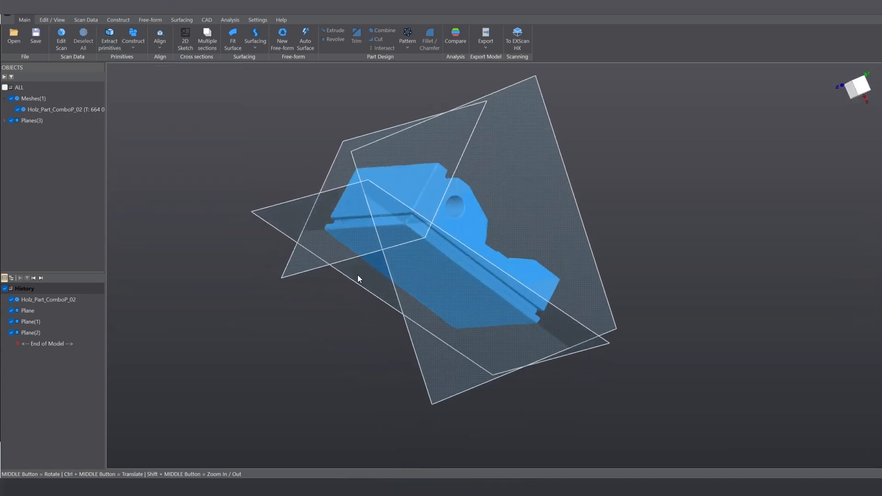
click(164, 41)
click(166, 53)
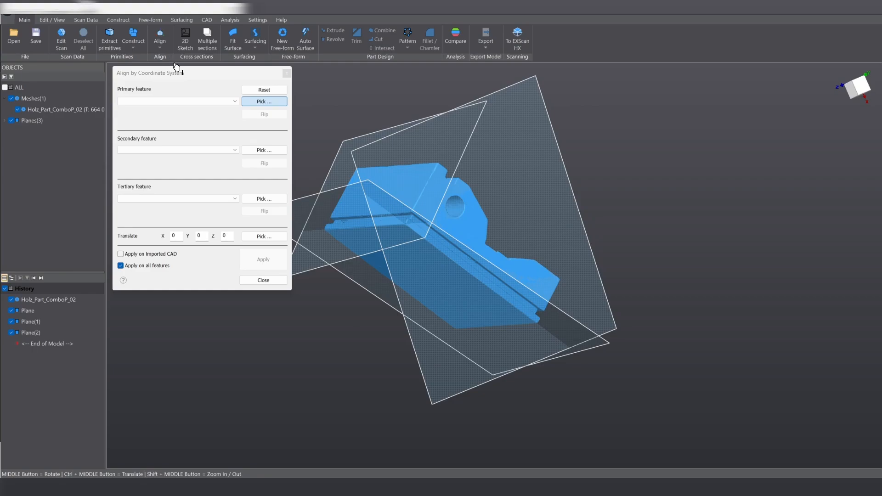
click(236, 102)
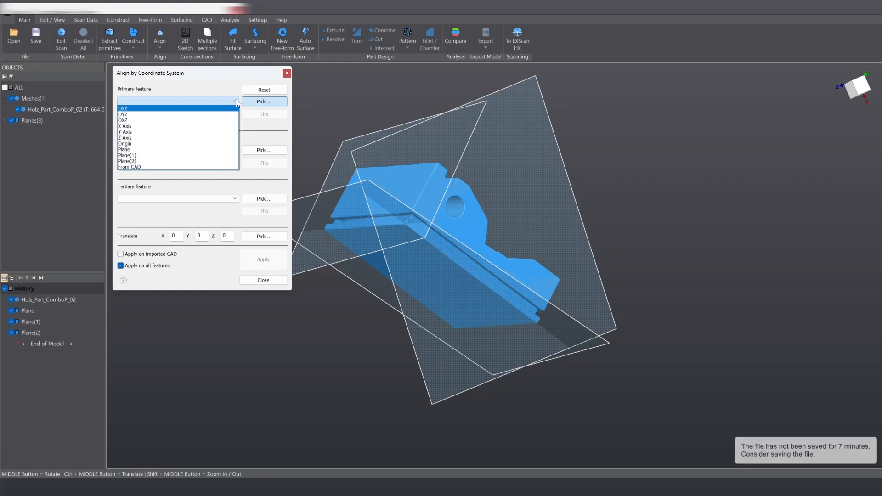
click(233, 102)
middle_drag(616, 144, 599, 216)
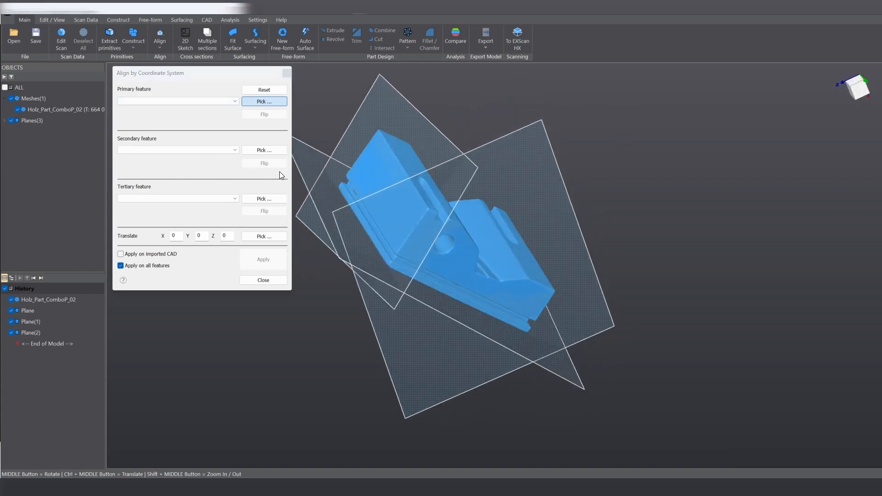
click(310, 162)
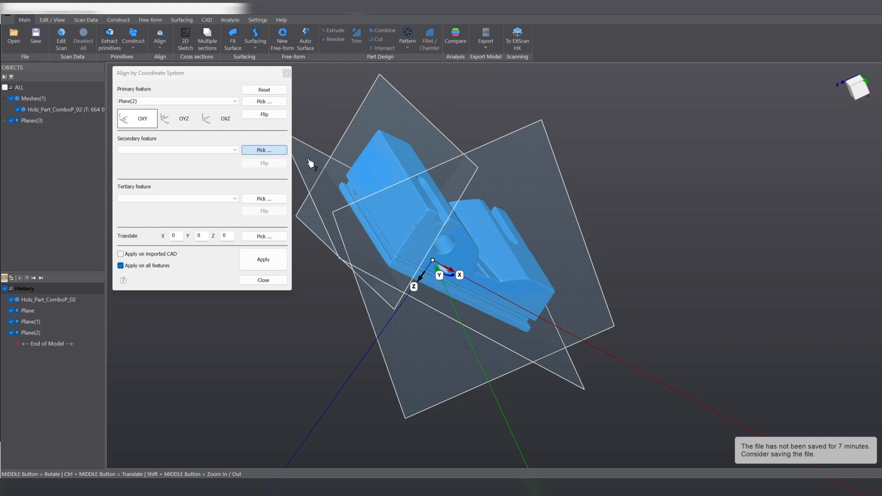
click(386, 126)
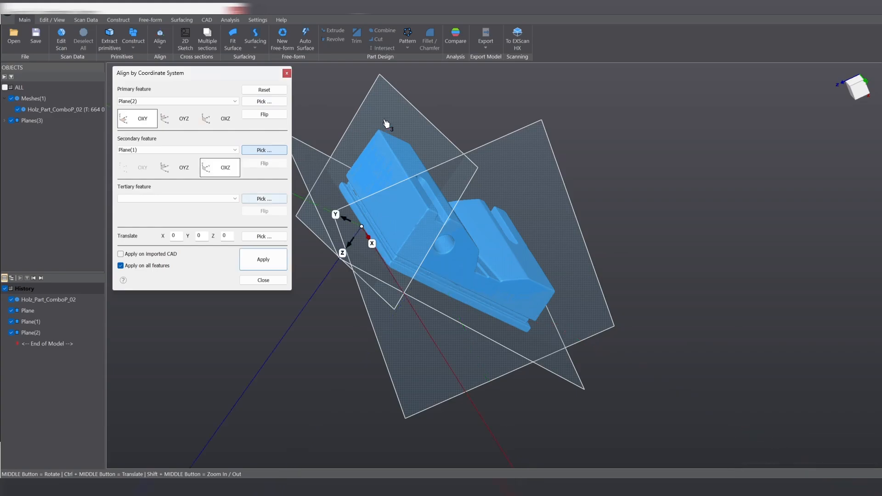
click(503, 157)
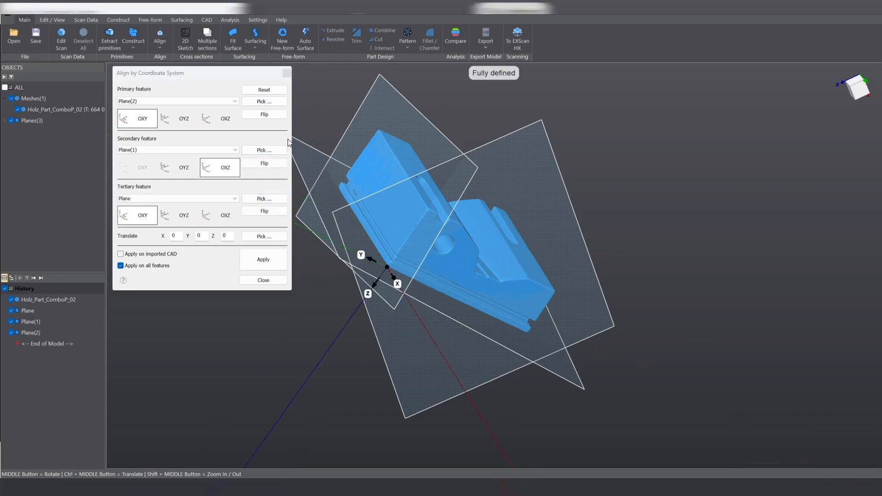
Flip the primary and secondary directions, assign the secondary feature to OYZ and apply the alignment
click(270, 118)
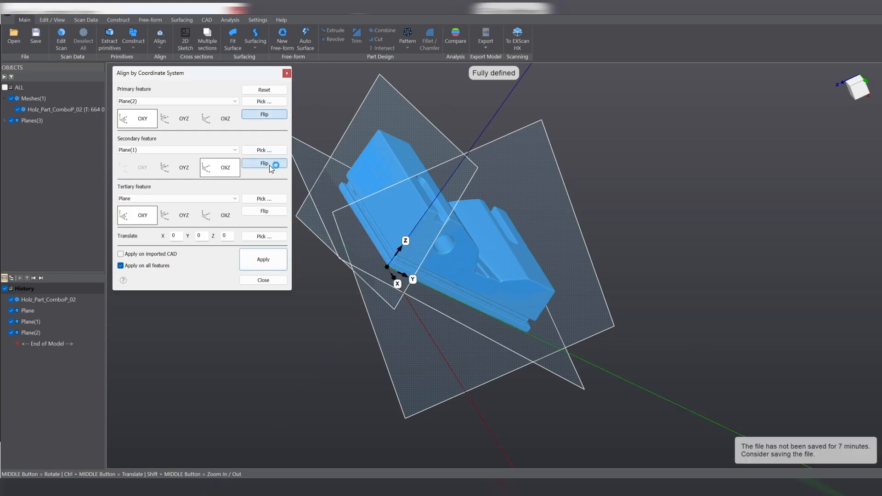
click(173, 174)
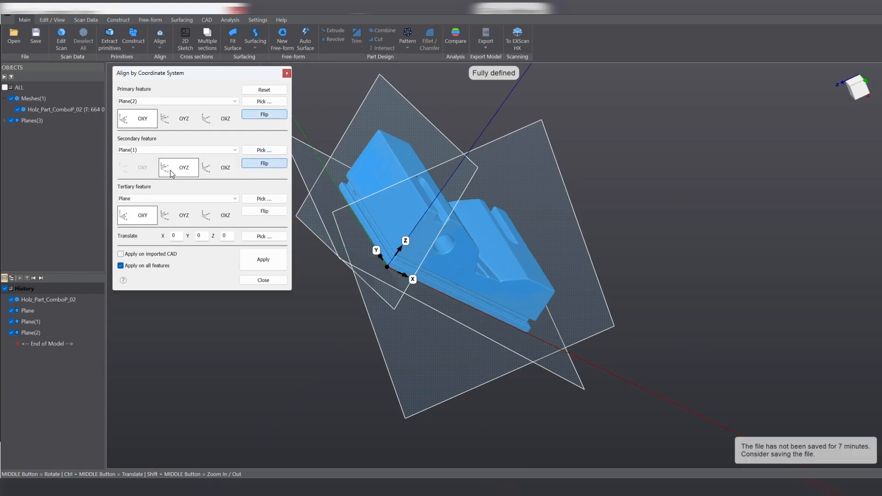
middle_drag(648, 207, 470, 151)
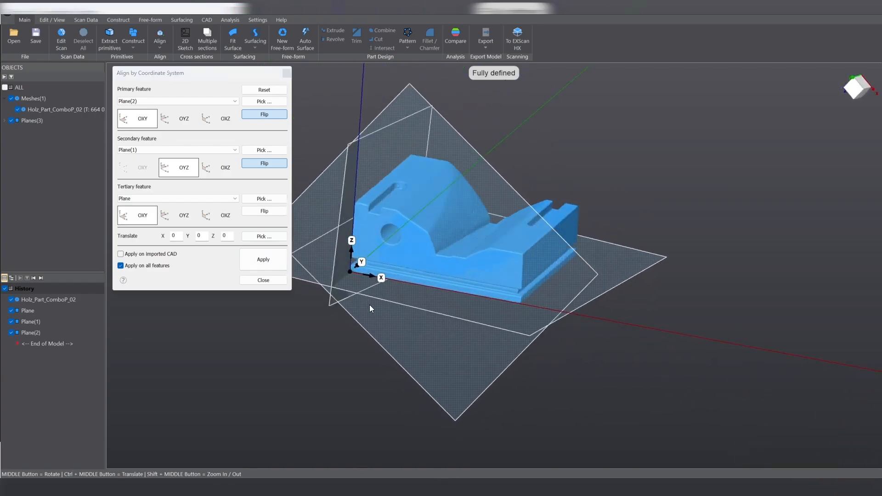
click(247, 262)
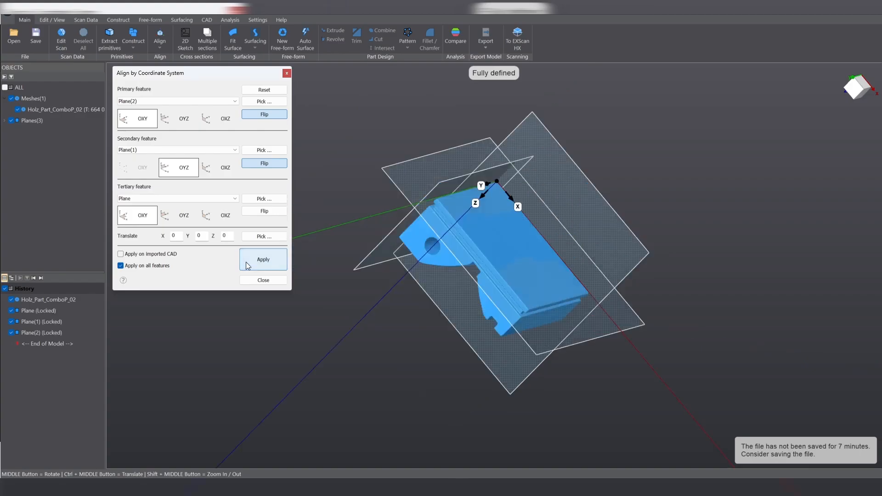
Check the aligned part against the axes in a straight view of the hole face and close the alignment
click(857, 90)
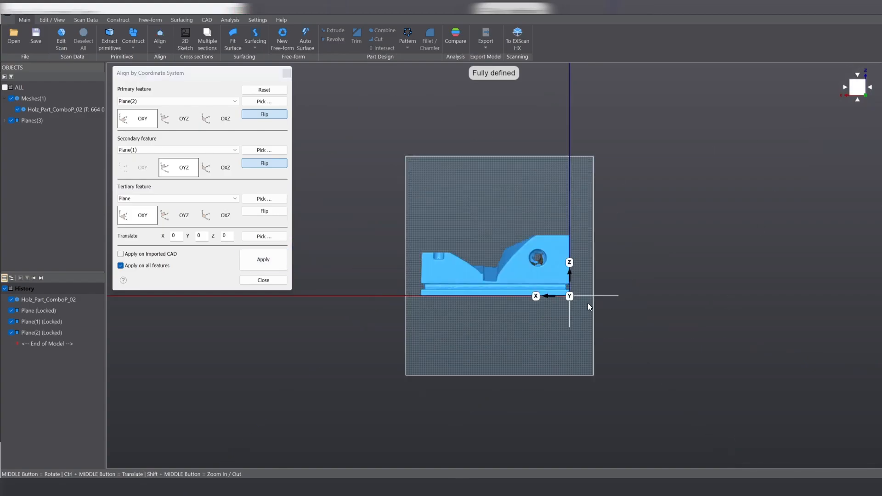
scroll(556, 271, up, 3)
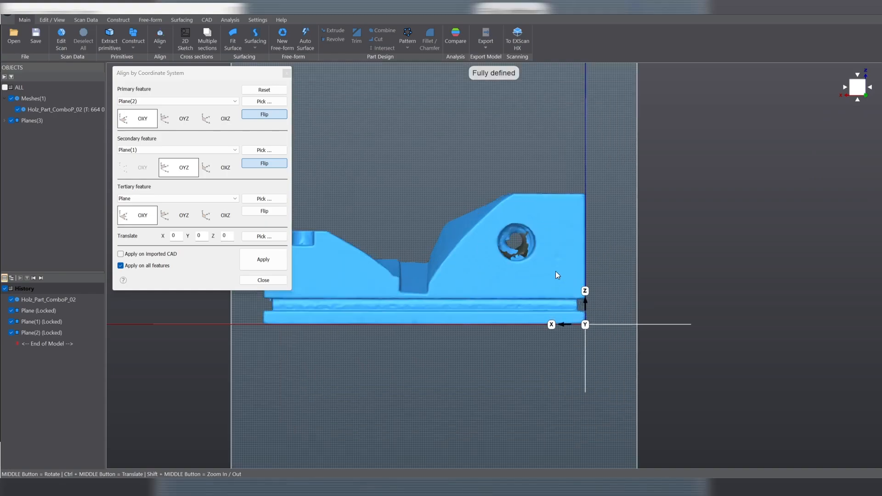
scroll(556, 271, down, 4)
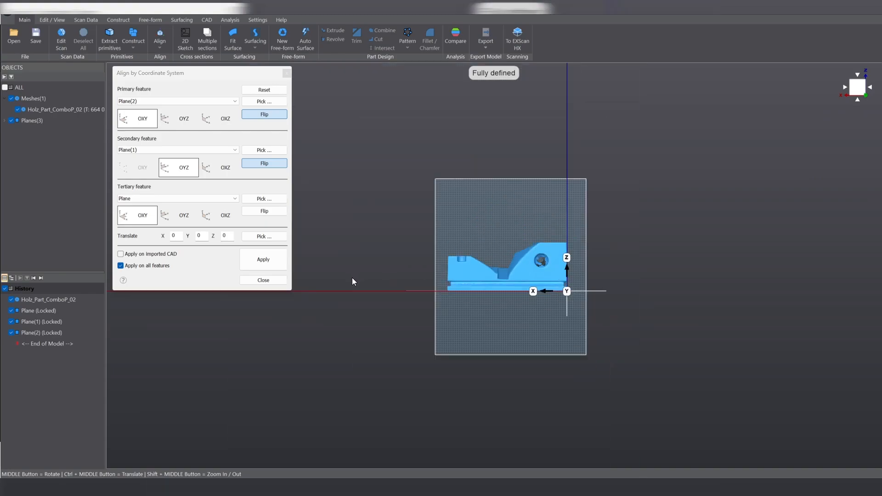
click(263, 284)
Start a 2D sketch for an extruded surface on the bottom plane and offset its slice to about -10.09 mm
mouse_move(621, 281)
middle_down()
mouse_move(629, 242)
mouse_move(605, 283)
middle_up()
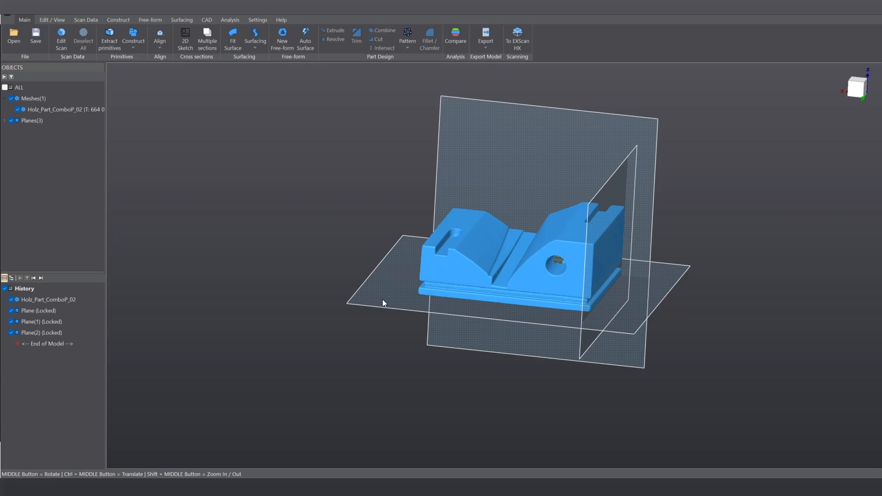
scroll(396, 273, up, 3)
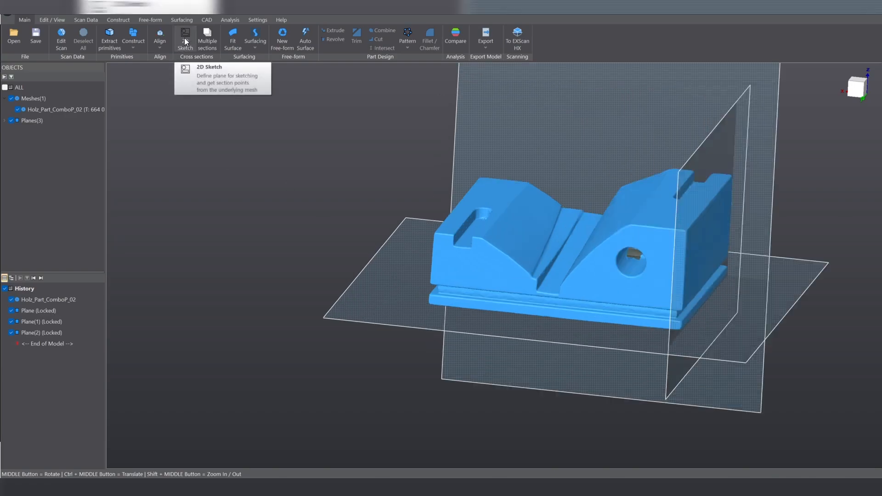
click(410, 302)
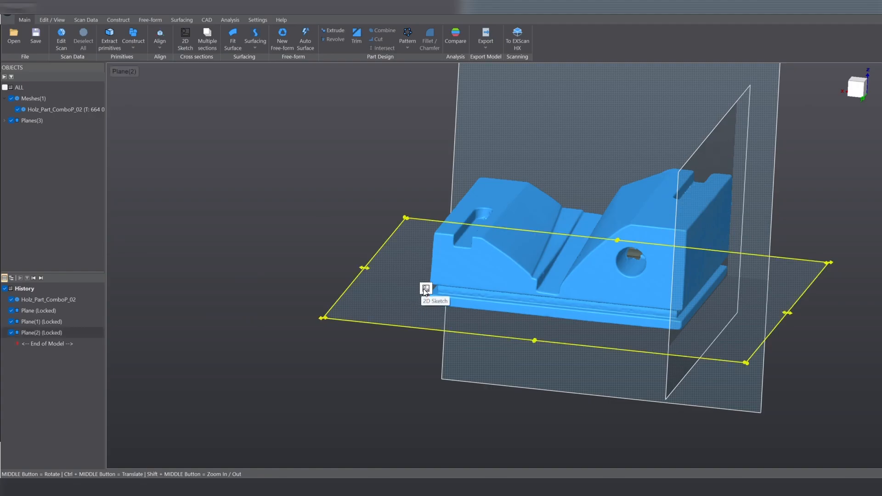
click(425, 290)
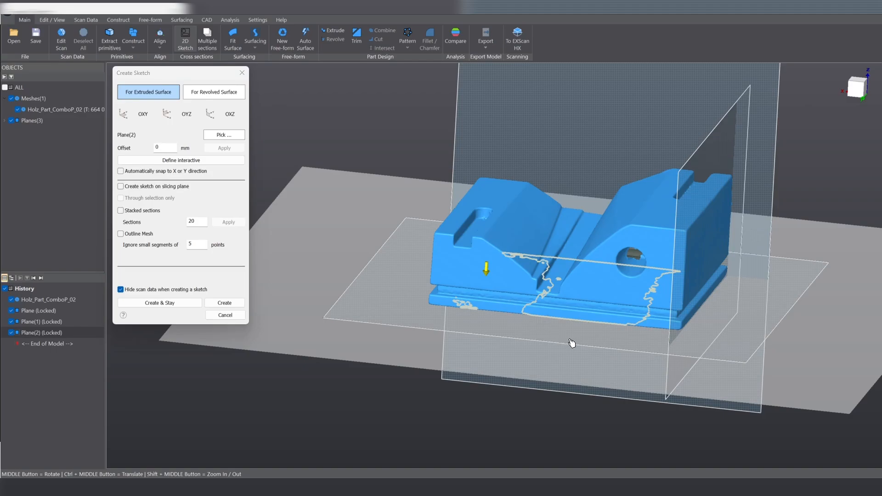
mouse_move(546, 313)
middle_down()
mouse_move(551, 338)
mouse_move(551, 327)
middle_up()
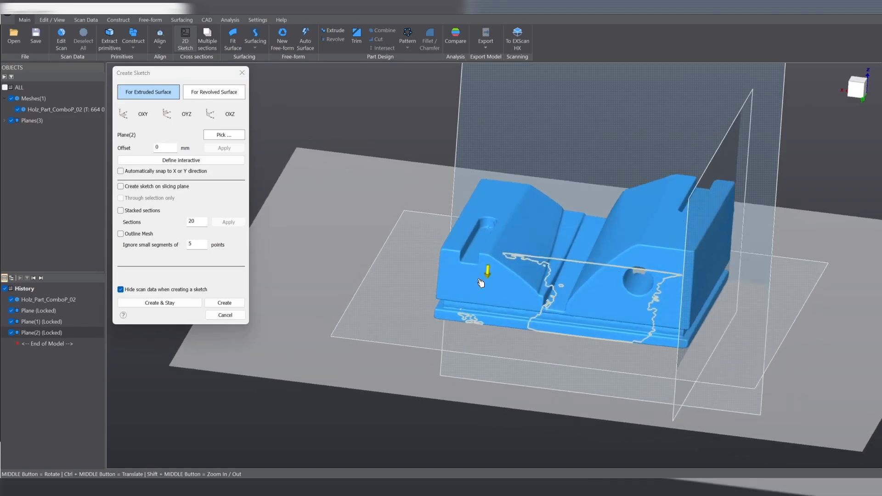
drag(488, 272, 488, 248)
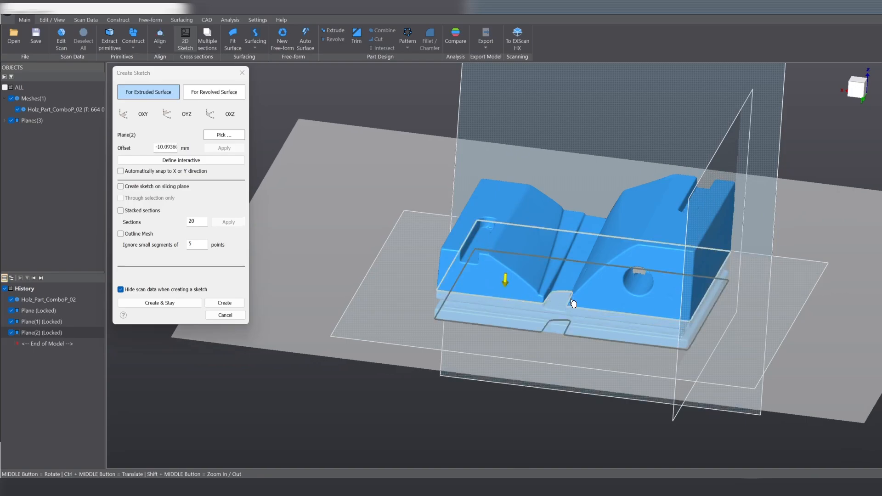
Enable the mesh outline and sketch placement on the slicing plane, and create the sketch with the scan data hidden
middle_drag(499, 202, 445, 242)
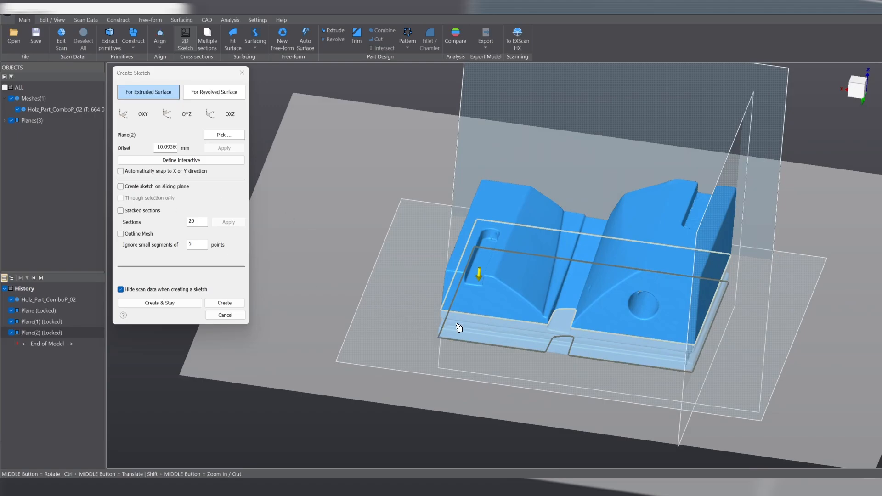
middle_drag(547, 413, 610, 336)
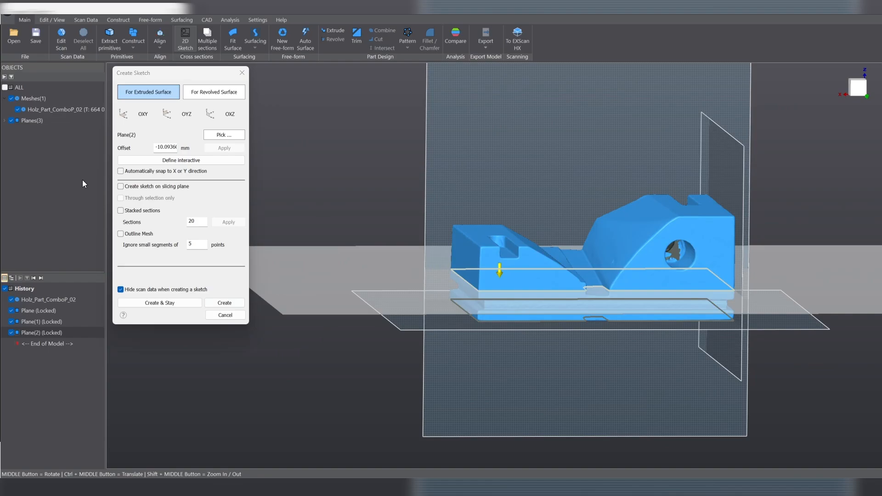
click(120, 186)
click(121, 187)
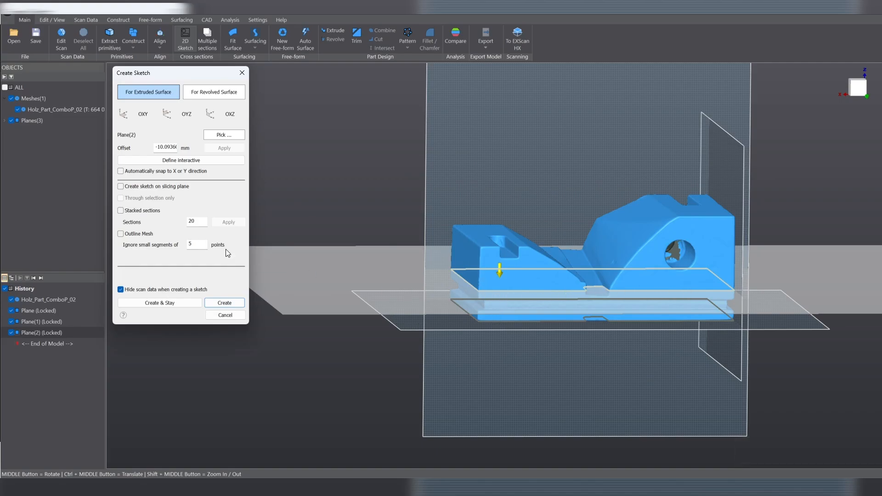
click(120, 234)
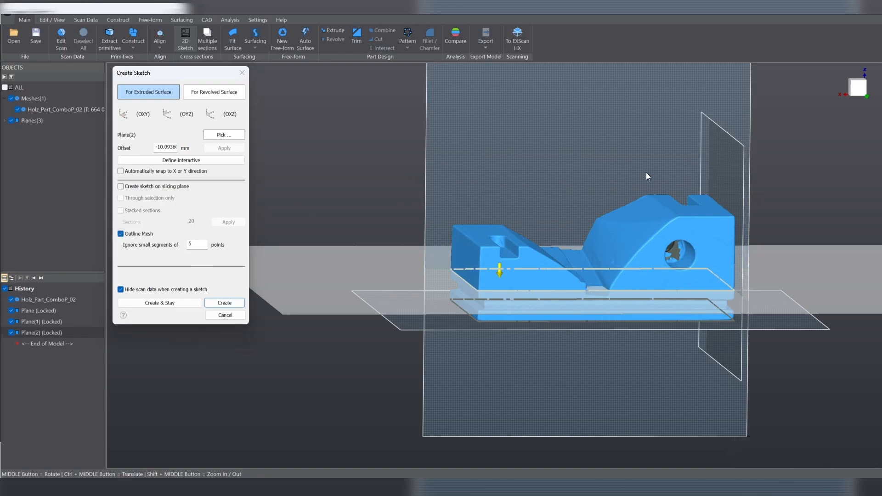
middle_drag(646, 173, 623, 317)
middle_drag(560, 157, 407, 230)
middle_drag(533, 250, 532, 228)
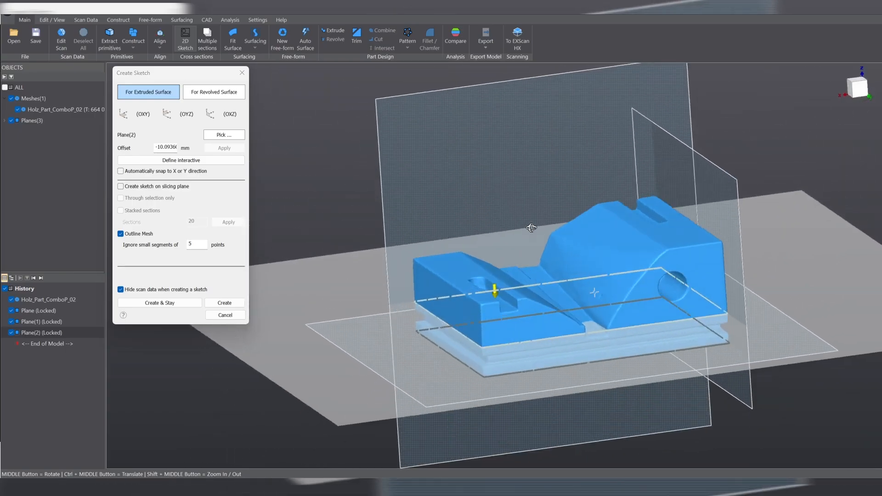
click(120, 186)
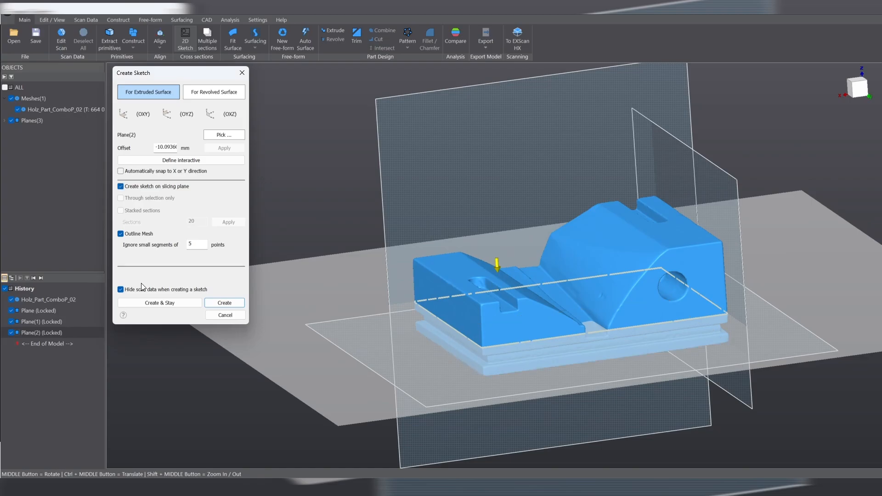
click(214, 303)
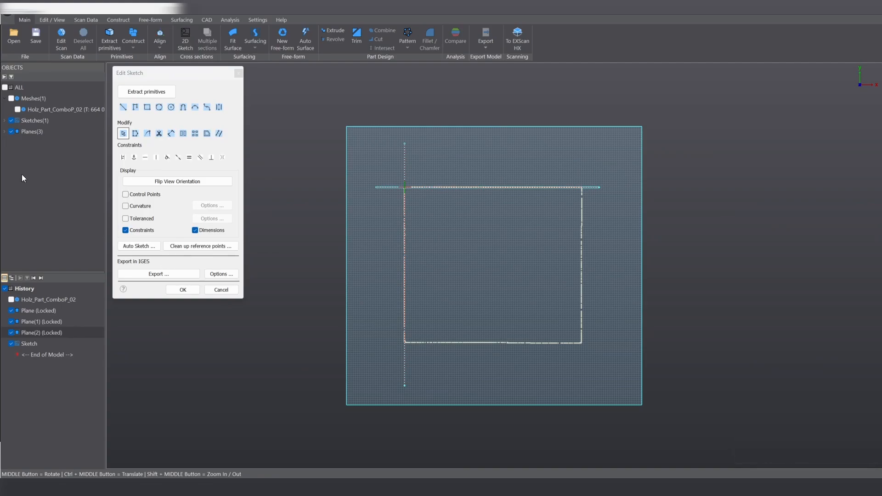
Hide the reference planes, fit a rectangle to the section outline with instant fit and return to sketch editing
click(12, 131)
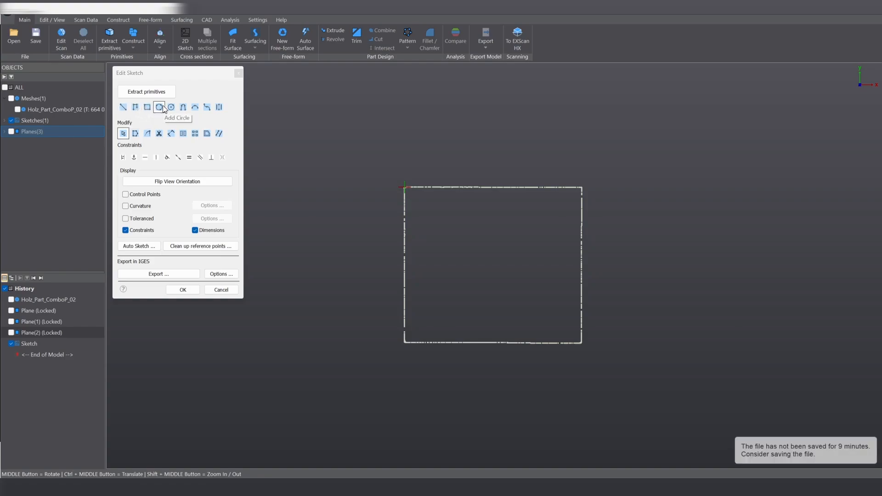
click(132, 92)
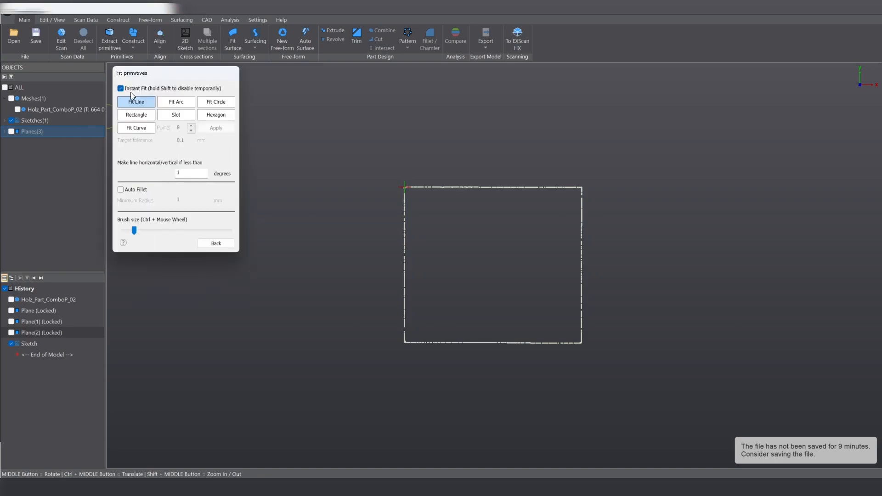
click(147, 119)
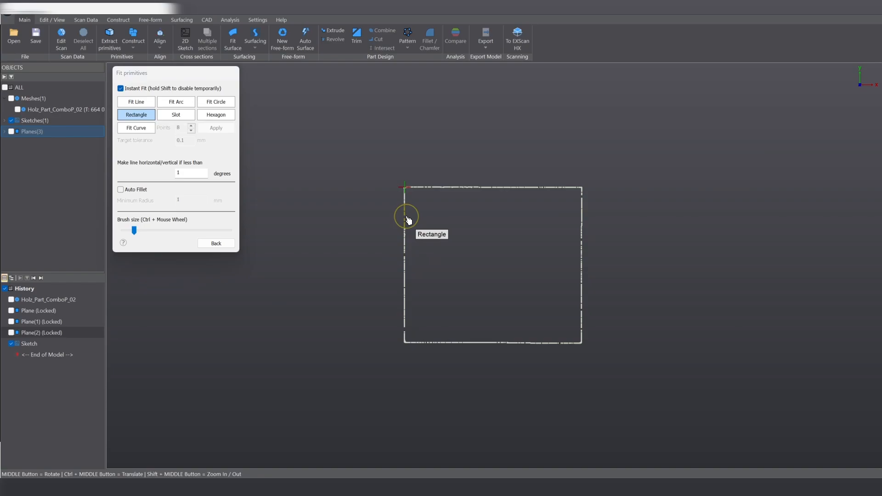
mouse_move(409, 220)
mouse_down()
mouse_move(410, 329)
mouse_move(434, 345)
mouse_move(575, 349)
mouse_move(586, 189)
mouse_move(412, 190)
mouse_move(395, 218)
mouse_up()
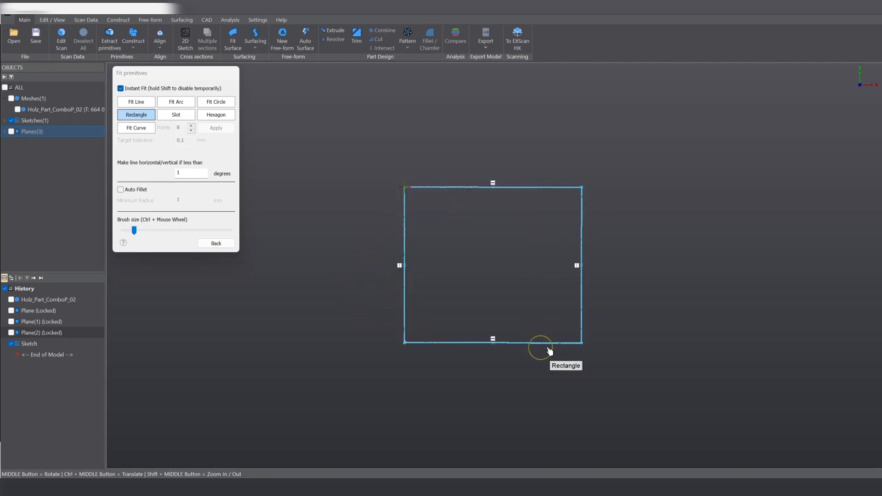
click(209, 245)
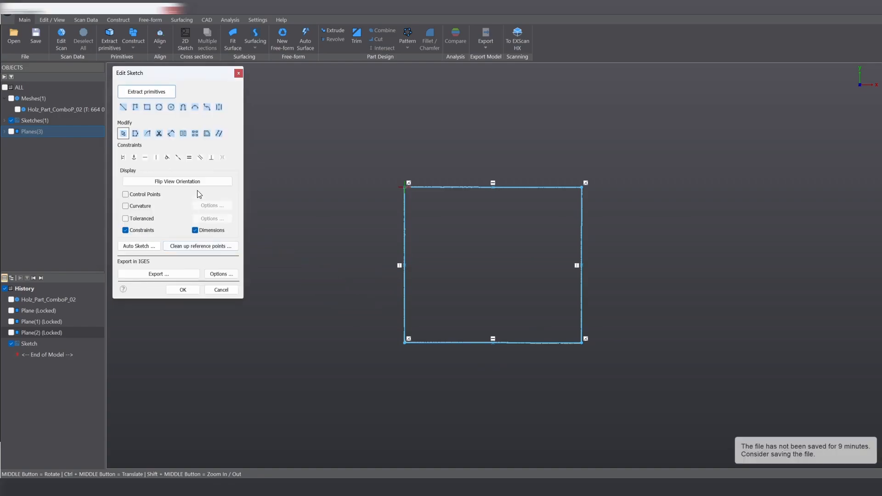
Dimension the rectangle's upper edge and set its width to 86.17 mm
click(170, 135)
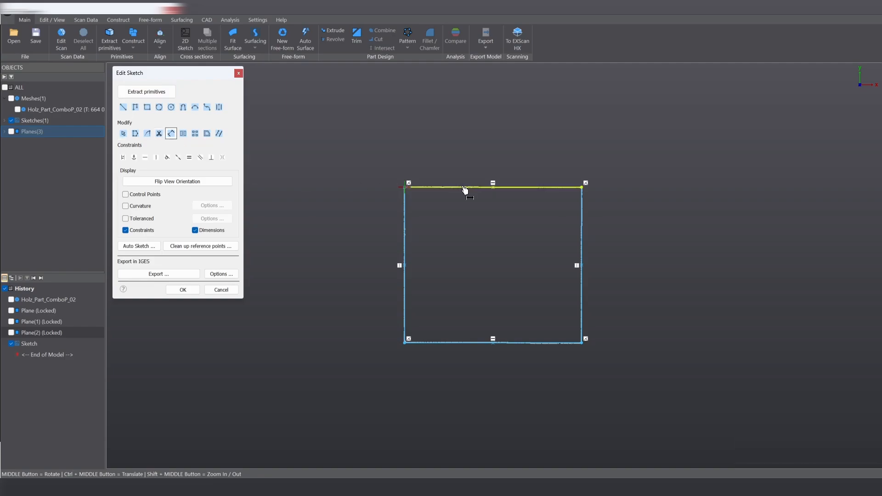
click(465, 187)
click(469, 156)
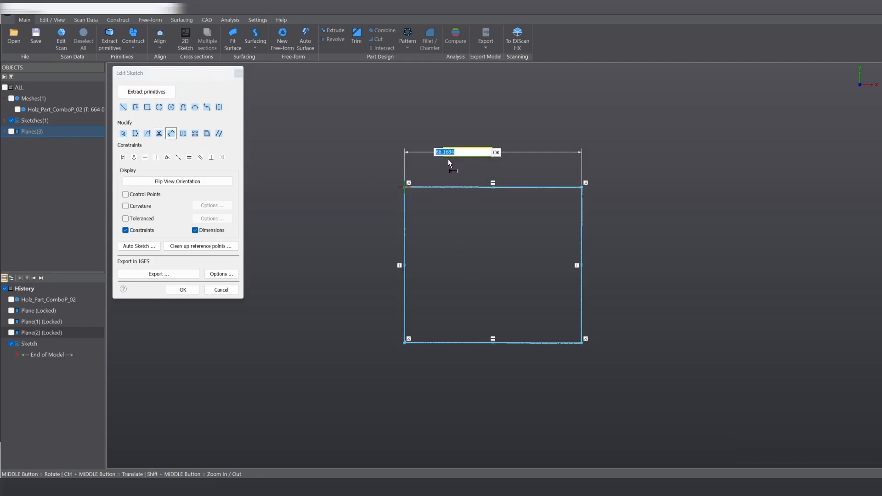
drag(449, 152, 455, 152)
key(BackSpace)
key(BackSpace)
text(7)
key(Return)
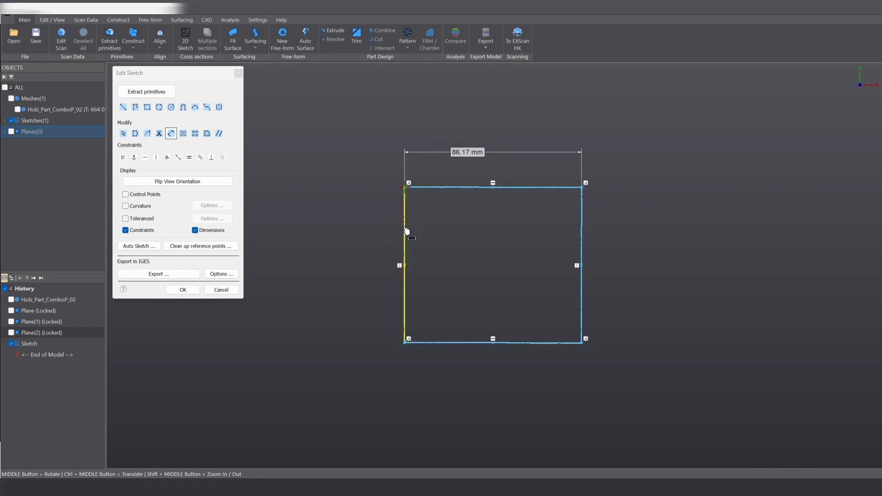
Dimension the rectangle's left edge, set its height to 75.77 mm and finish the sketch
click(404, 232)
click(362, 250)
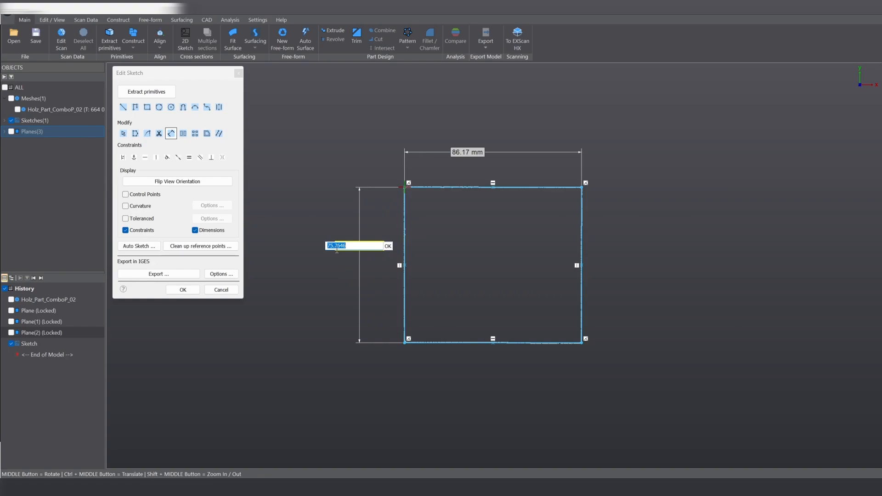
drag(340, 246, 353, 246)
key(BackSpace)
key(BackSpace)
text(7)
click(388, 247)
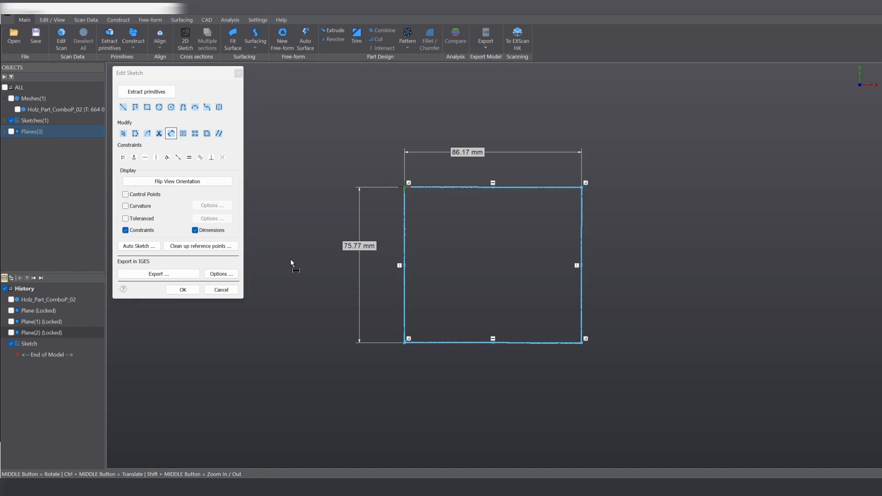
click(178, 292)
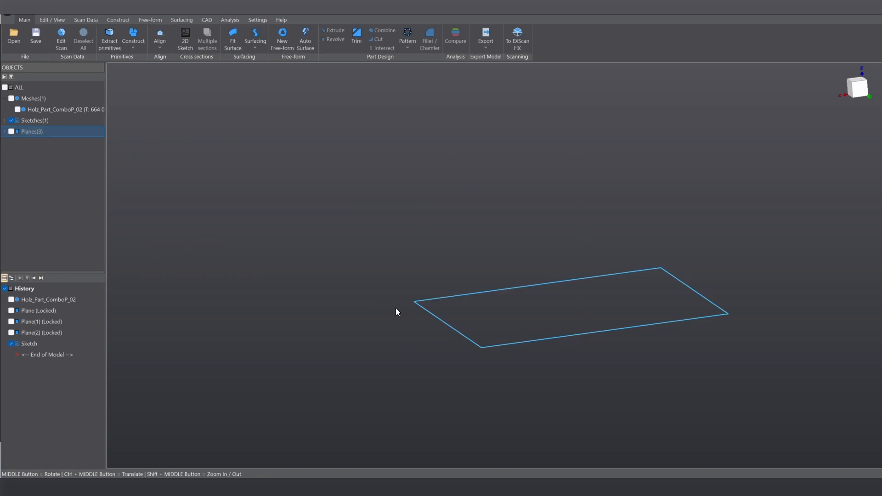
Show the scan mesh and extrude the rectangle sketch two-sided with 0.3 mm snapping, raising Depth 2 to the part's highest face at about 24.91 mm
mouse_move(409, 229)
middle_down()
mouse_move(405, 266)
mouse_move(538, 262)
middle_up()
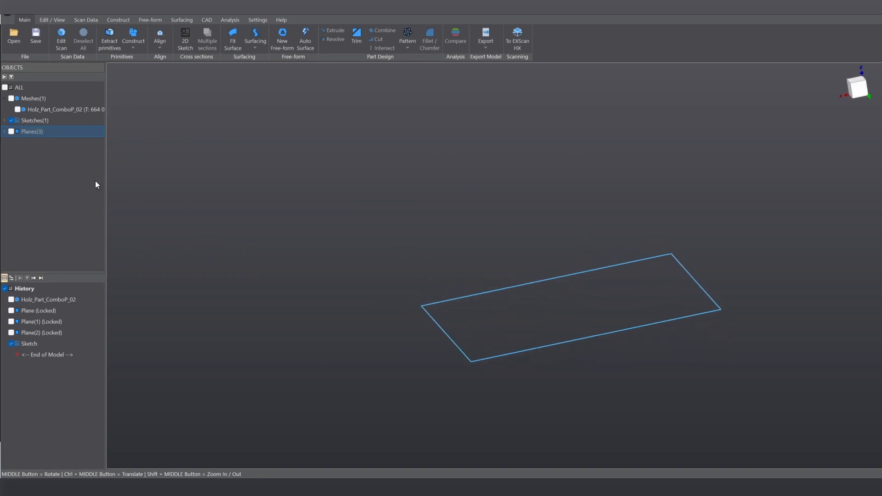
click(17, 109)
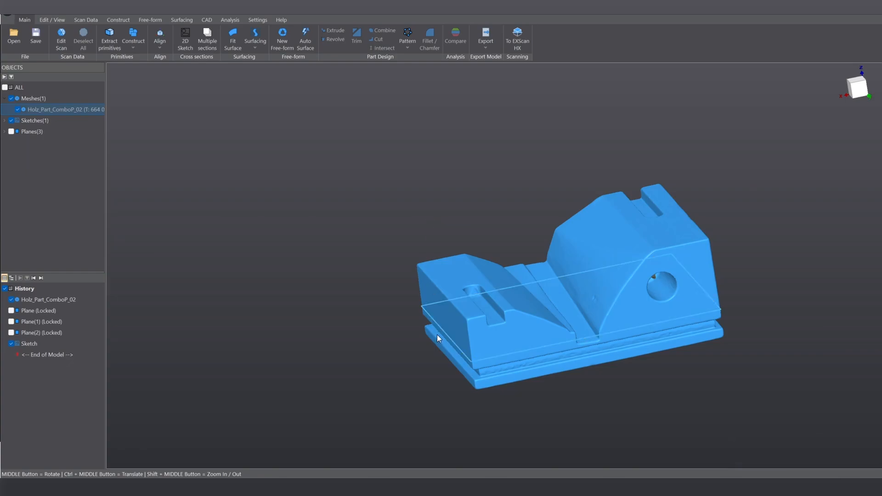
click(431, 320)
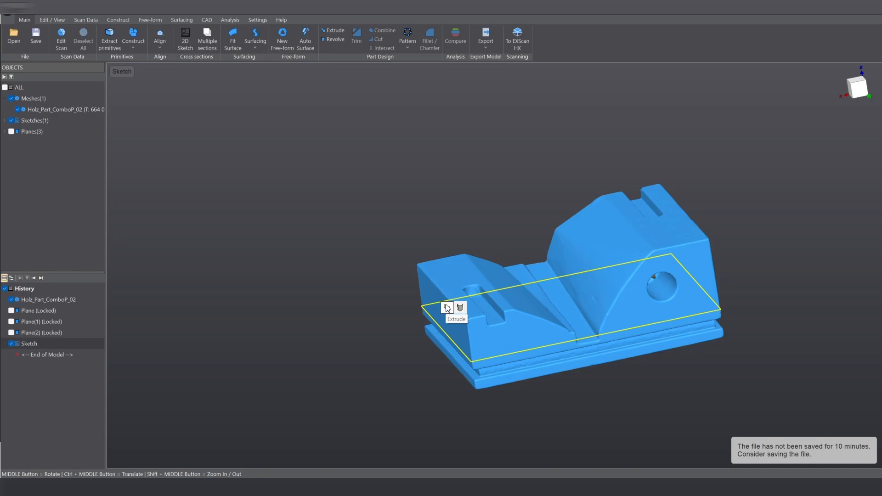
click(446, 308)
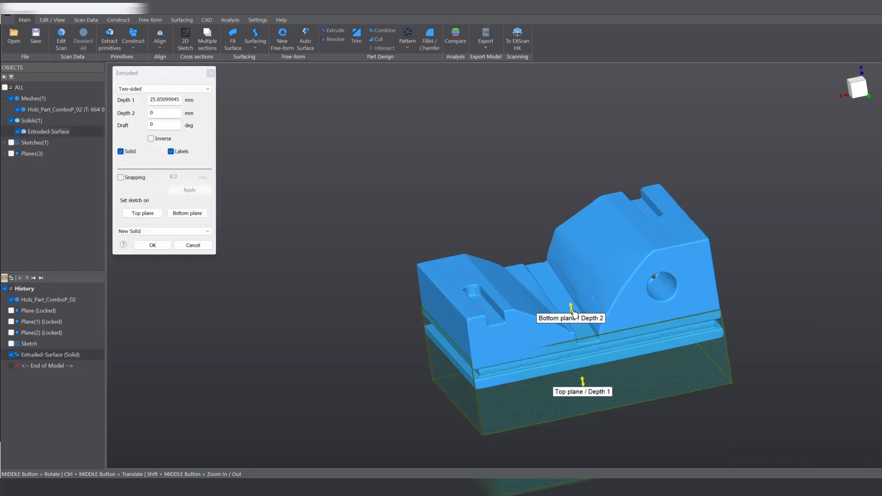
drag(571, 307, 585, 263)
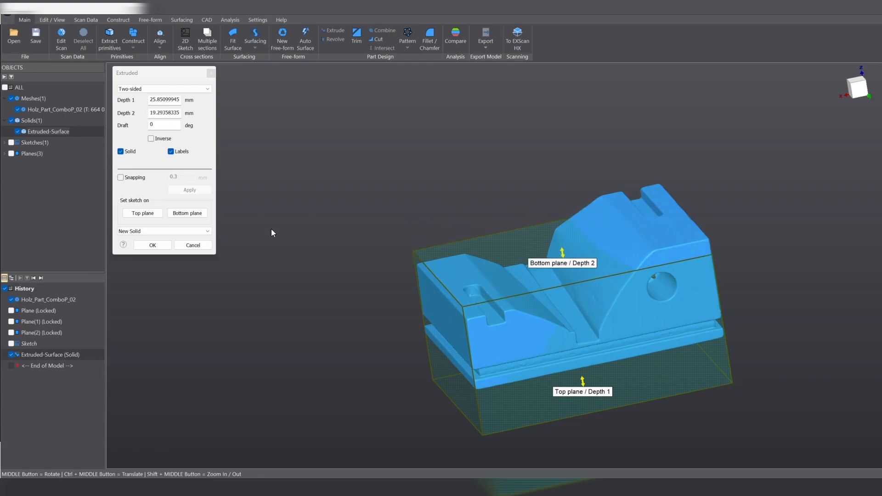
click(120, 177)
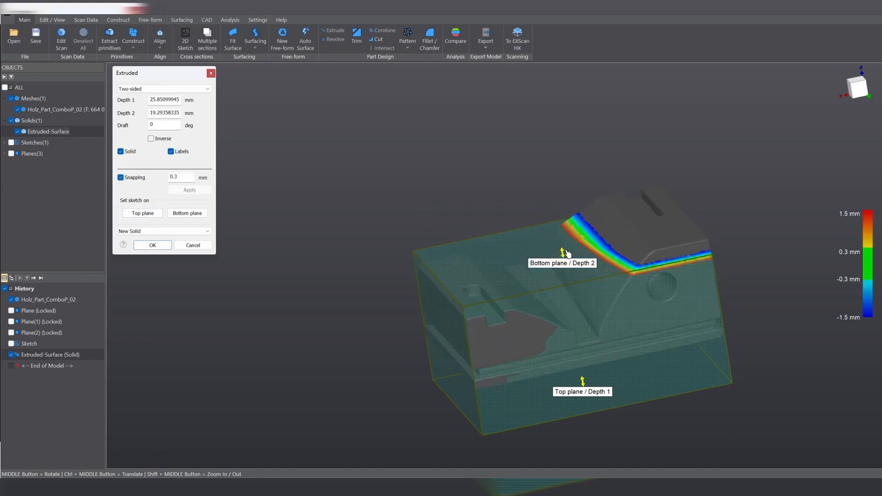
drag(568, 254, 624, 218)
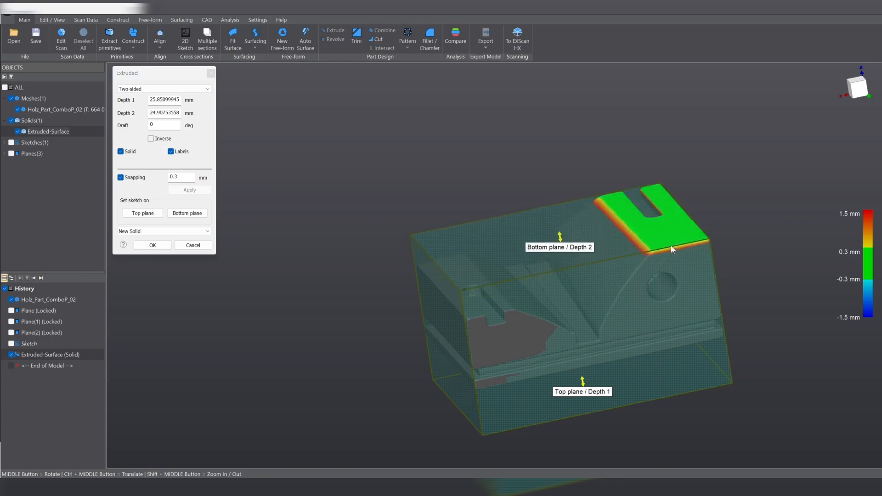
Snap Depth 1 of the extrusion to the part's underside at about 10.11 mm and create it as a new solid
middle_drag(698, 225, 675, 252)
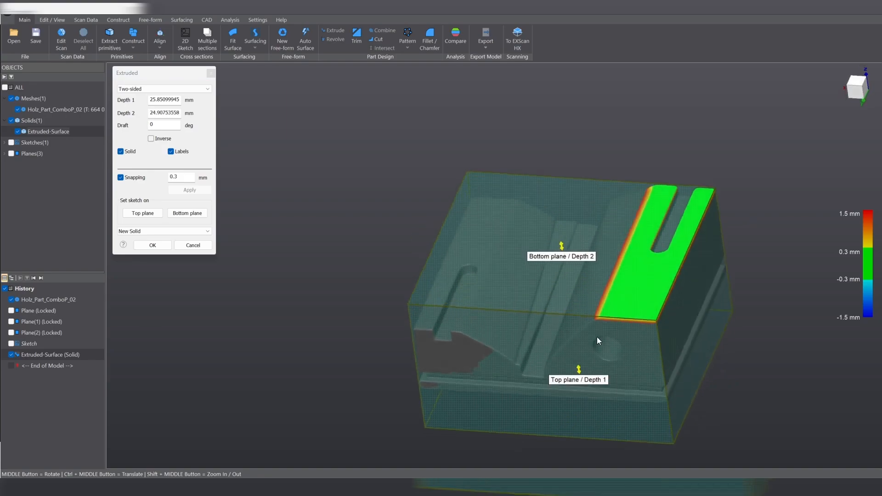
middle_drag(596, 254, 627, 337)
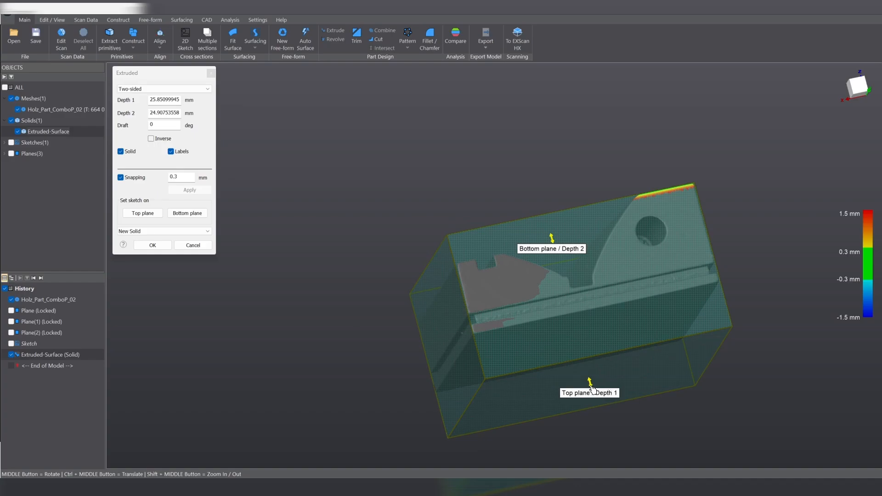
drag(590, 388, 580, 335)
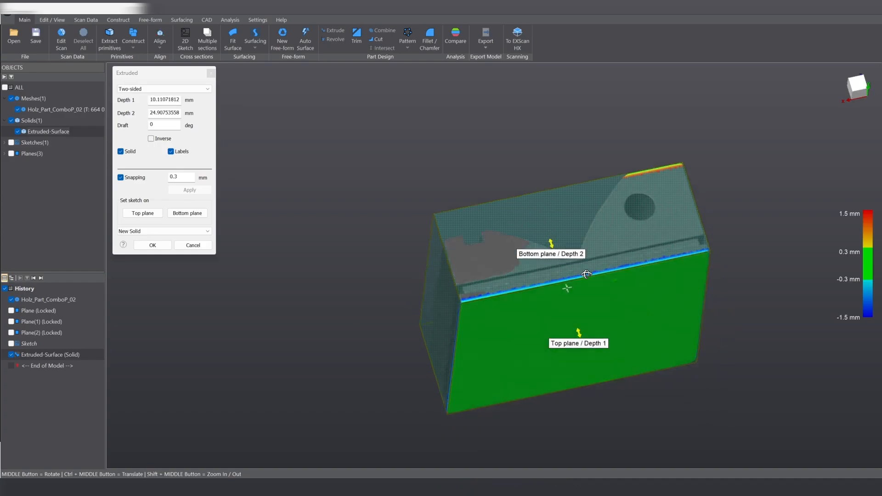
middle_drag(579, 334, 368, 299)
middle_drag(545, 424, 547, 455)
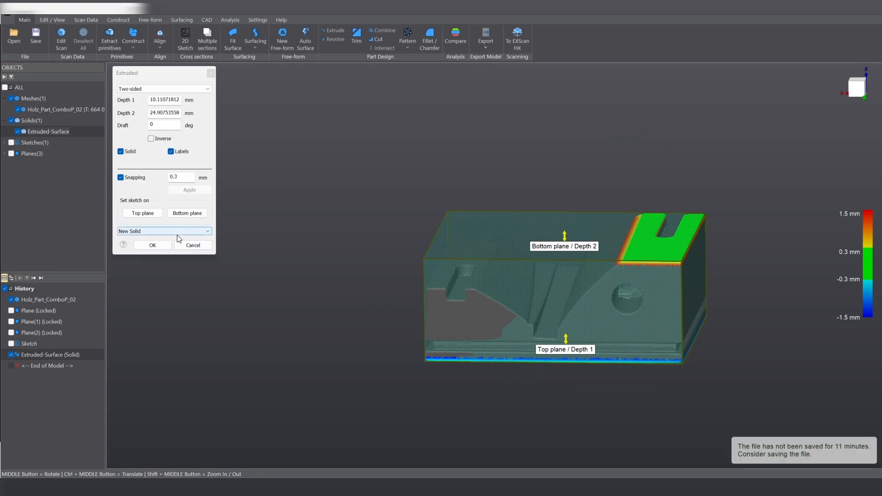
click(153, 244)
Hide the extruded solid so that only the scan with its slotted upper faces is shown
middle_drag(360, 189, 345, 254)
middle_drag(805, 230, 363, 138)
click(18, 132)
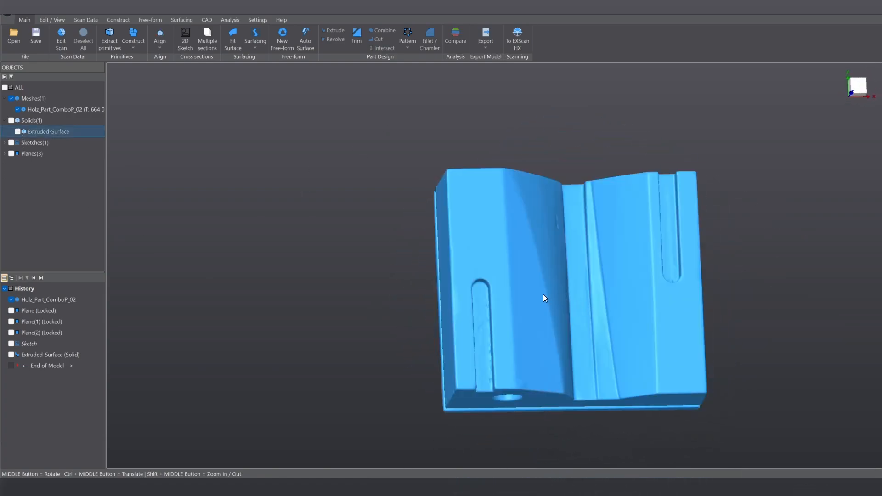
click(18, 132)
click(18, 132)
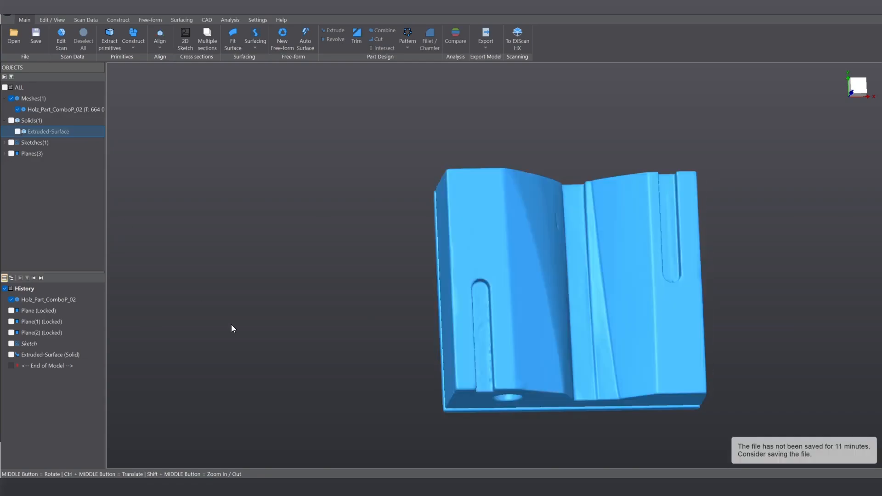
click(470, 265)
click(359, 241)
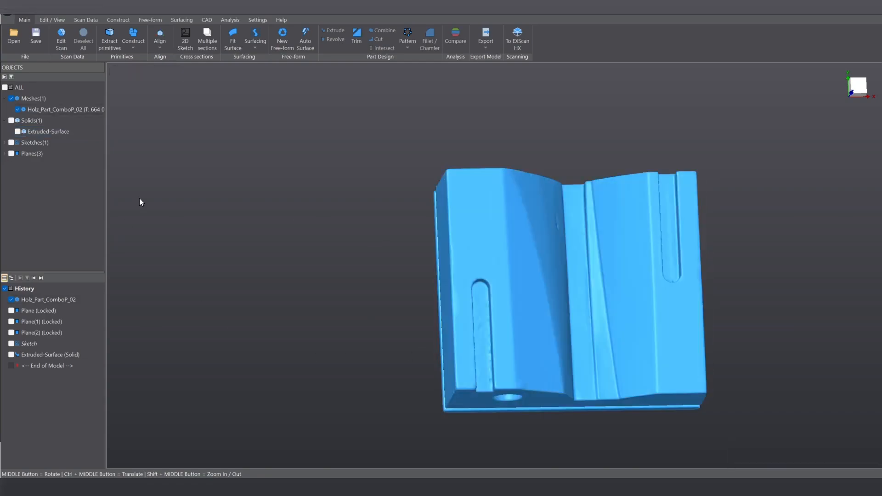
Create a 2D sketch for an extruded surface parallel to OXY, offset about 33.38 mm through the higher block's slot, with scan data hidden
click(184, 38)
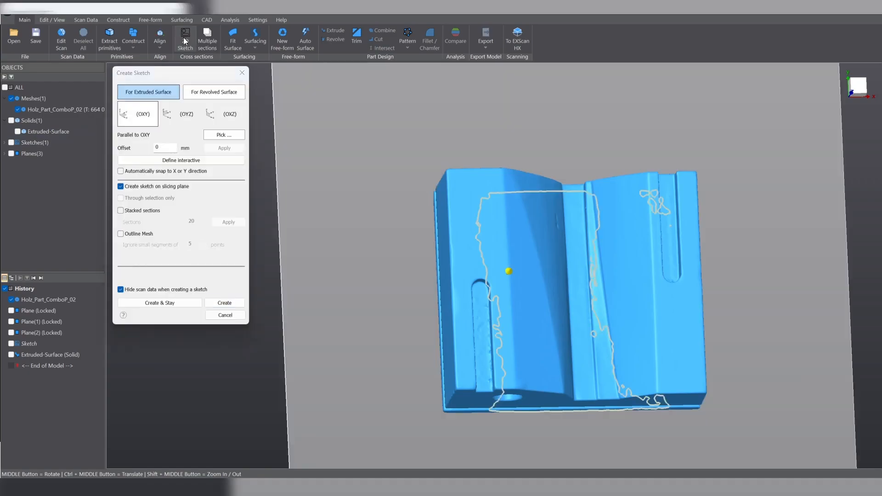
mouse_move(578, 285)
middle_down()
mouse_move(552, 276)
mouse_move(495, 278)
middle_up()
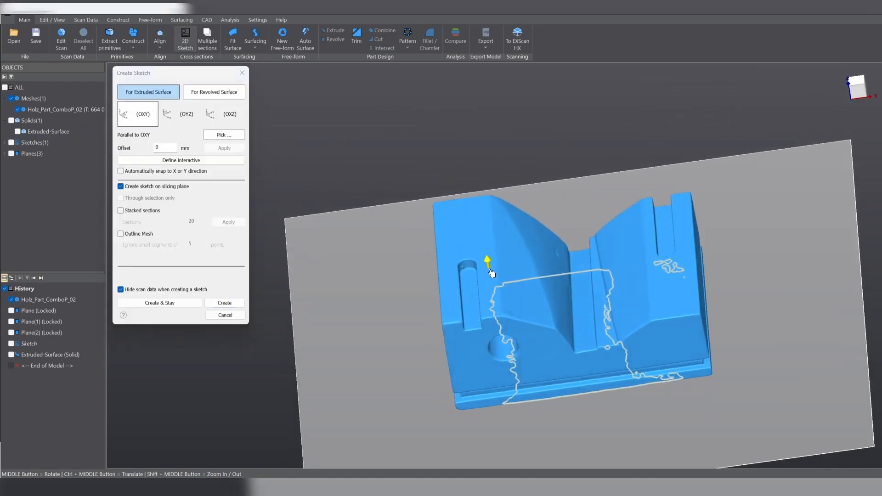
drag(491, 270, 472, 174)
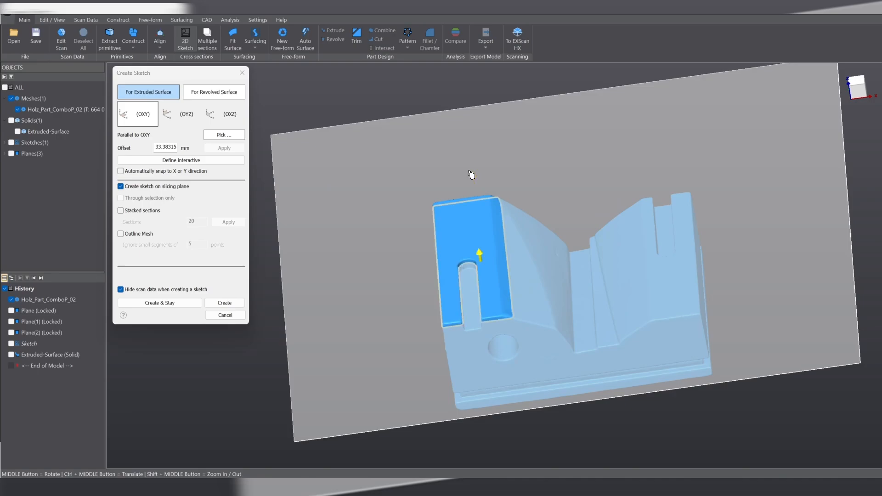
middle_drag(459, 193, 475, 151)
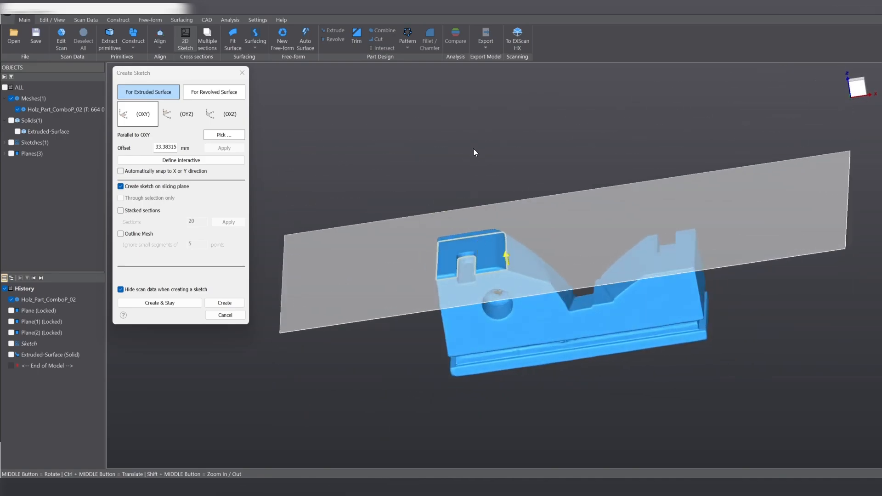
scroll(437, 315, down, 2)
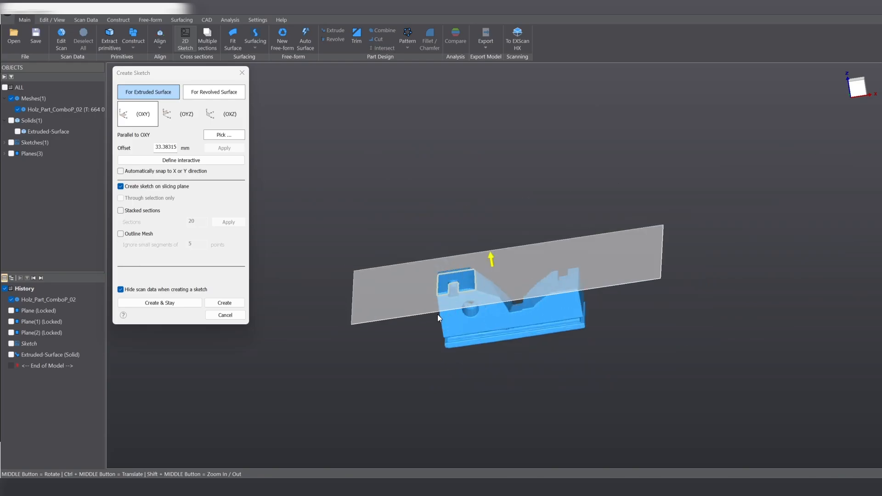
click(234, 302)
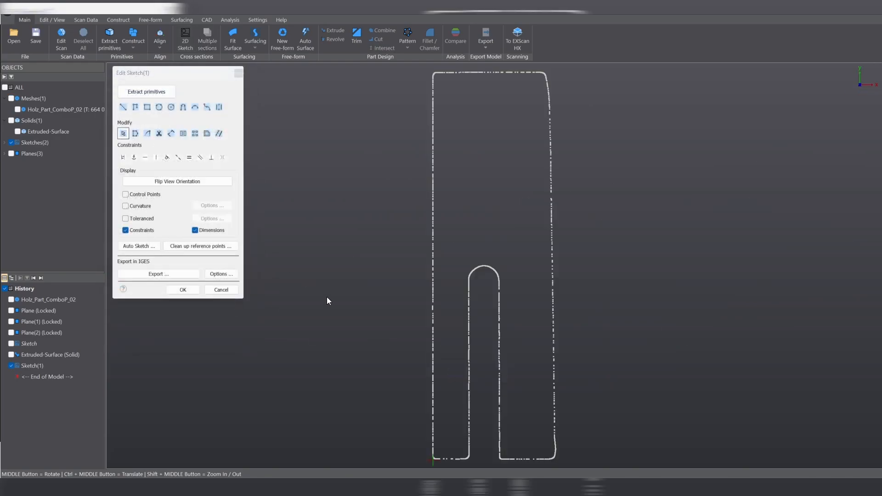
Fit a slot primitive to the slot outline, extend its lower end past the block's open edge and finish the sketch
click(148, 90)
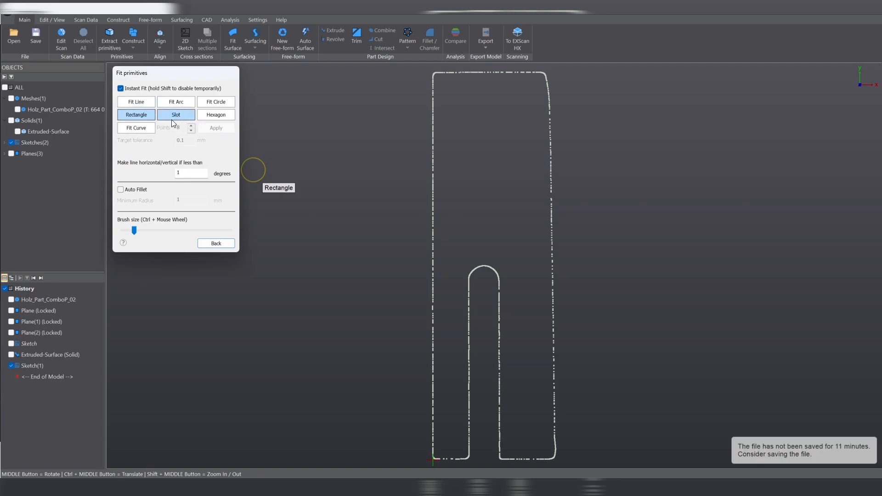
click(172, 120)
scroll(458, 152, down, 2)
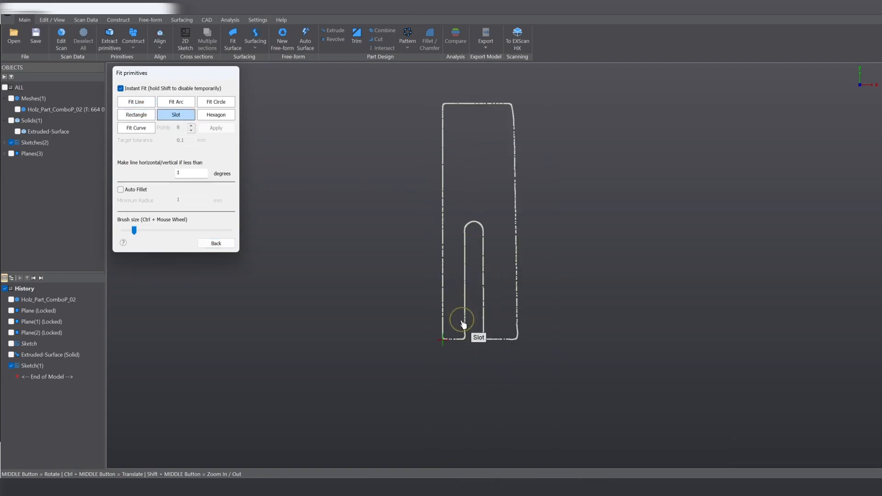
mouse_move(463, 323)
mouse_down()
mouse_move(475, 220)
mouse_move(486, 247)
mouse_move(489, 324)
mouse_up()
click(214, 243)
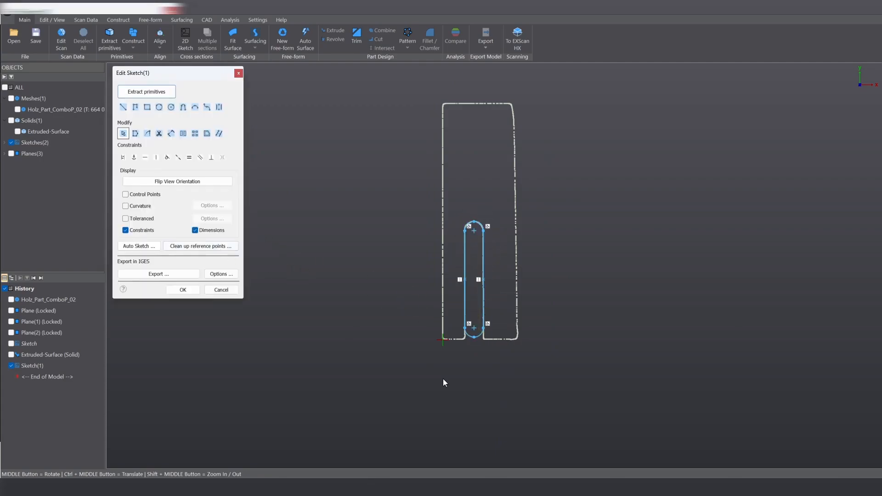
drag(475, 330, 475, 369)
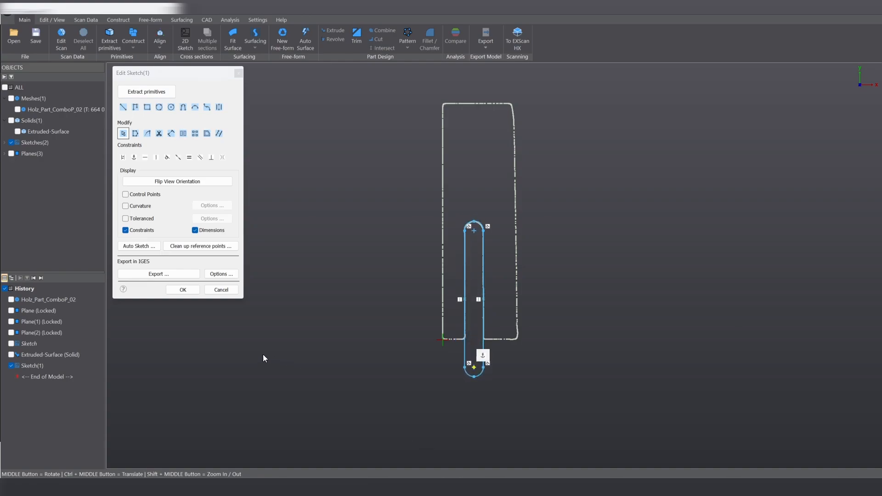
click(180, 290)
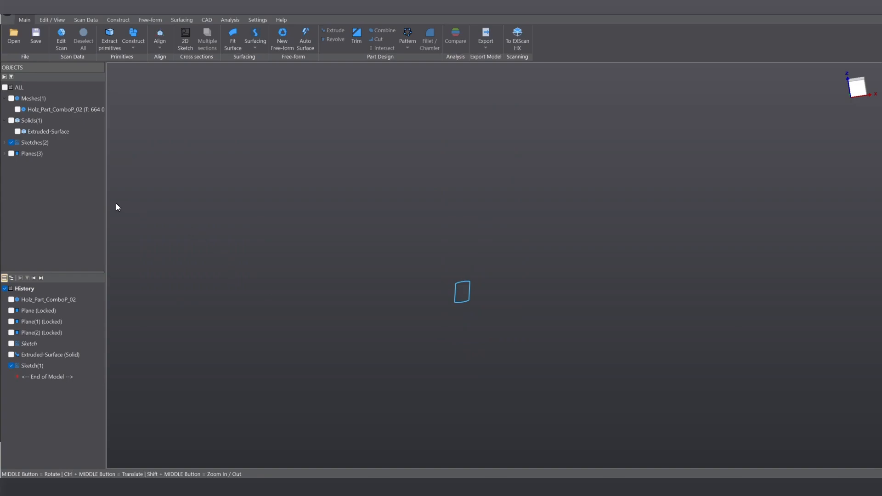
Show the extruded base solid and the scan mesh together with the slot sketch
click(18, 132)
click(20, 111)
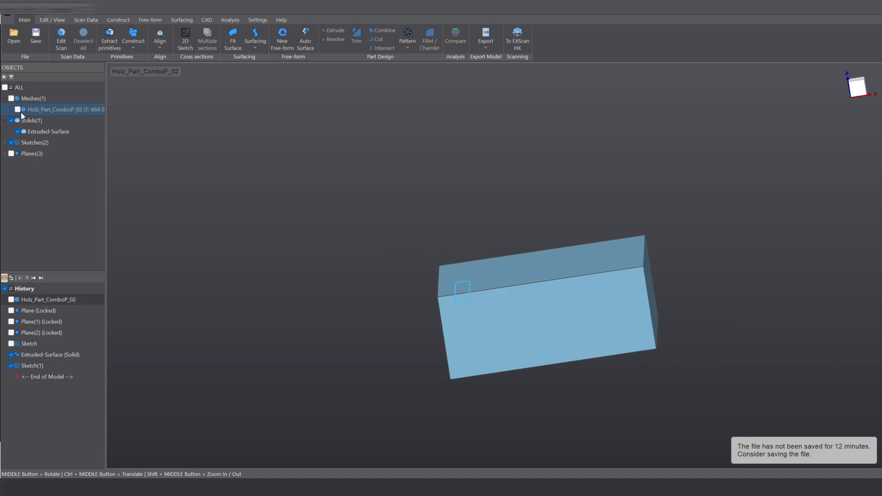
click(18, 110)
scroll(527, 307, up, 2)
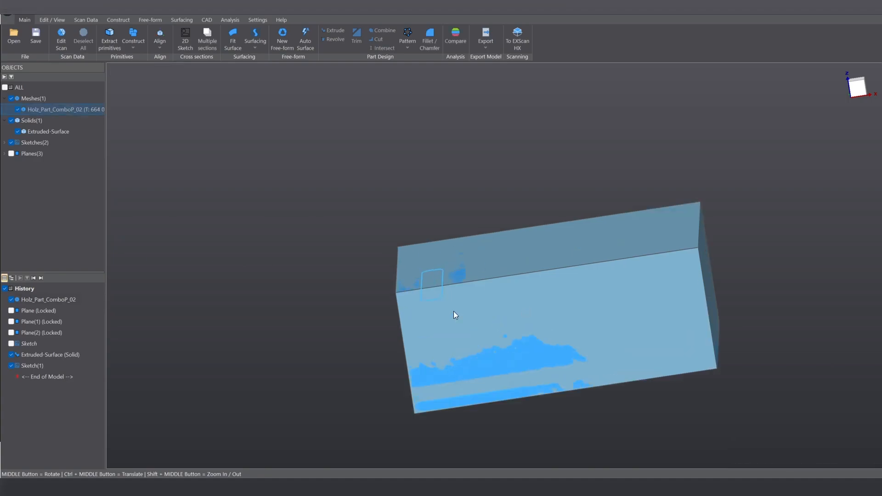
Start a two-sided extrusion of the slot sketch and set its operation to Cut on the base solid
click(434, 305)
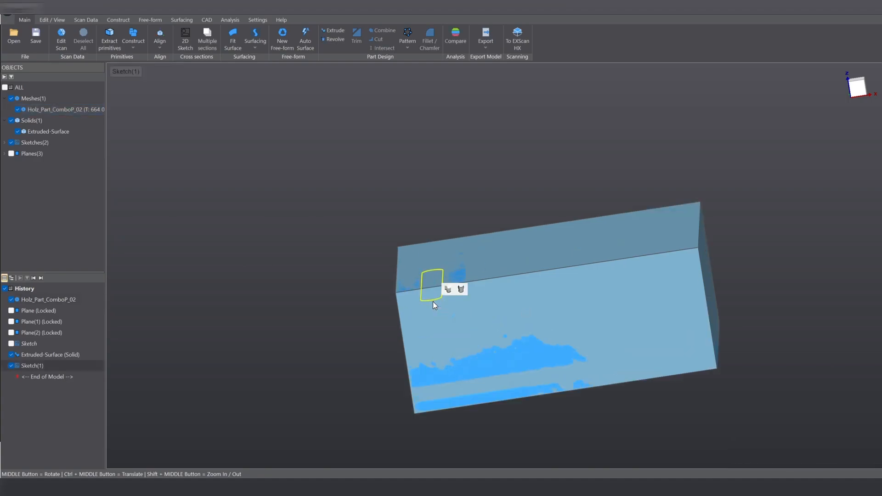
click(448, 289)
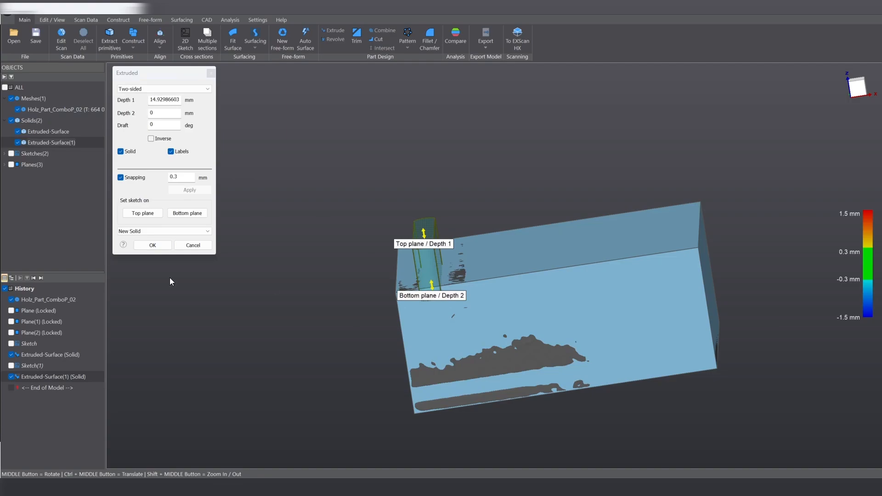
click(156, 234)
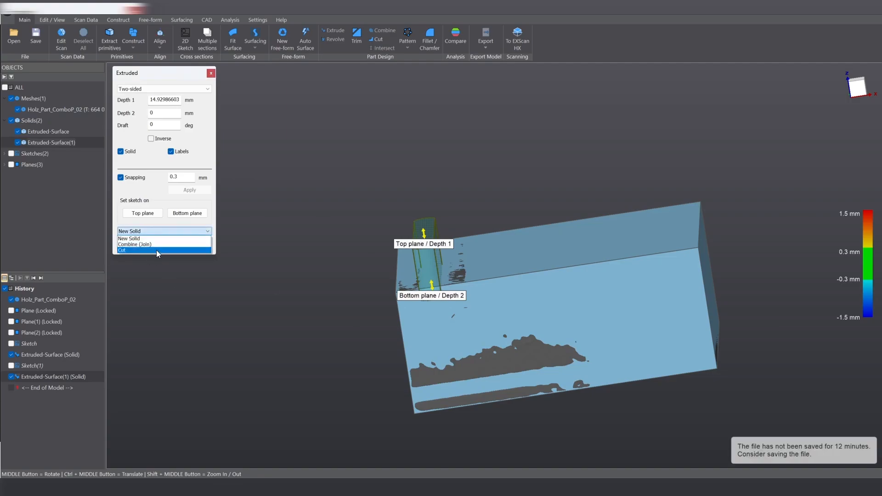
click(156, 249)
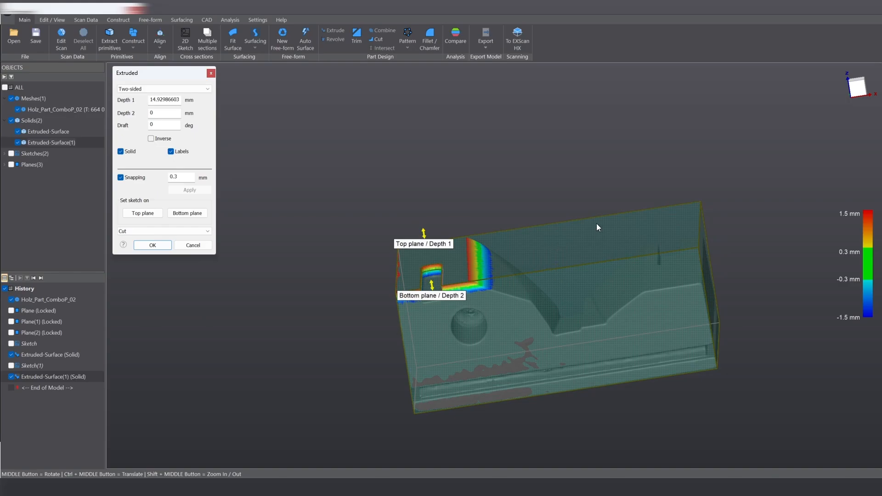
Extend Depth 2 of the slot cut to the scanned slot floor, about 2.23 mm, and create the cut
middle_drag(573, 270, 551, 259)
scroll(398, 282, up, 3)
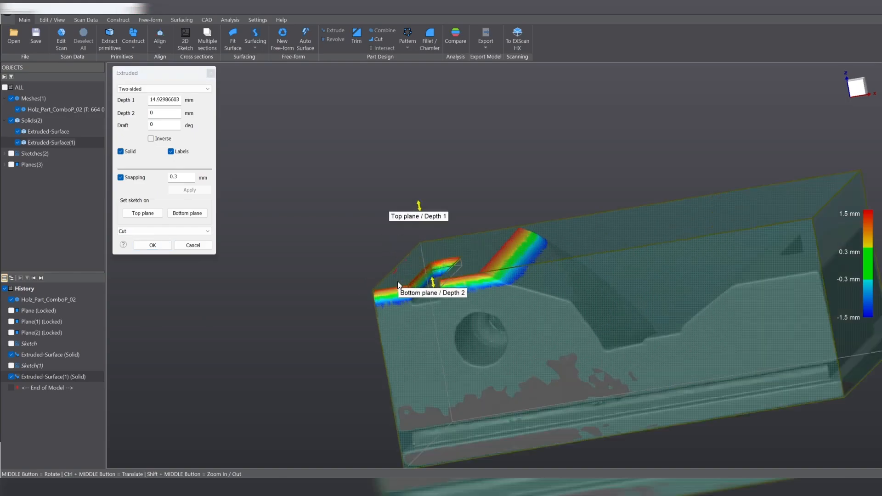
scroll(399, 285, up, 2)
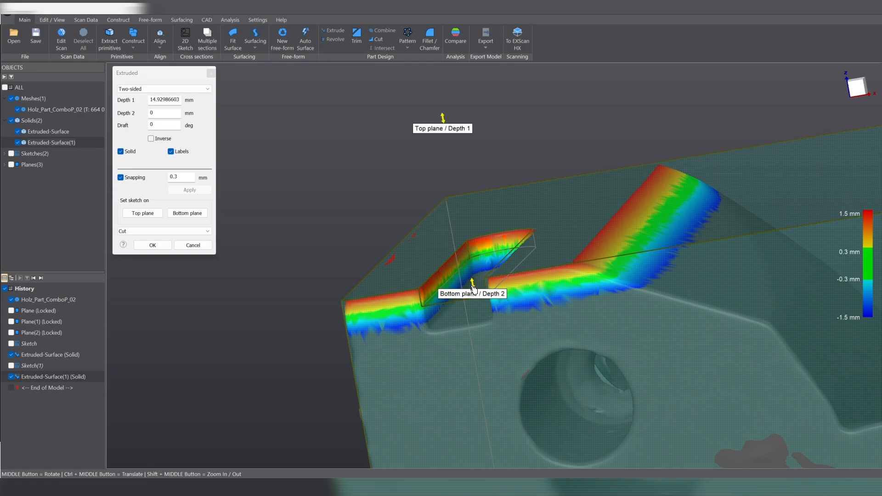
drag(473, 288, 474, 299)
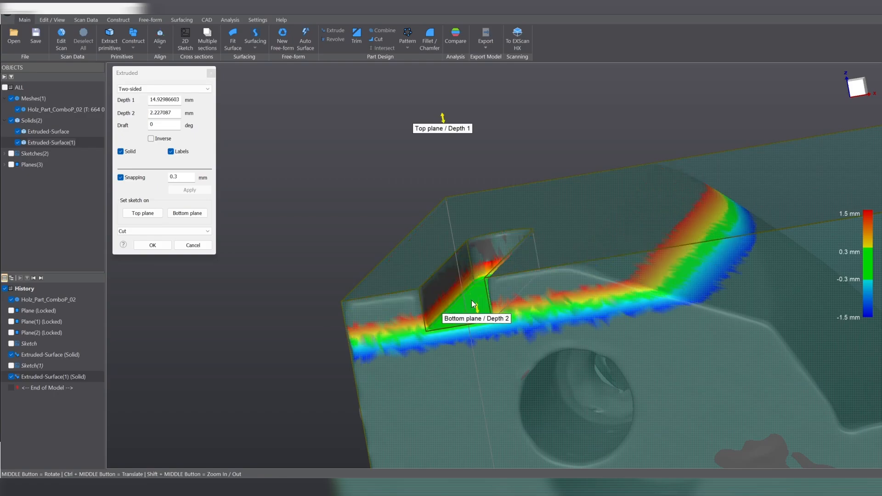
middle_drag(463, 251, 193, 268)
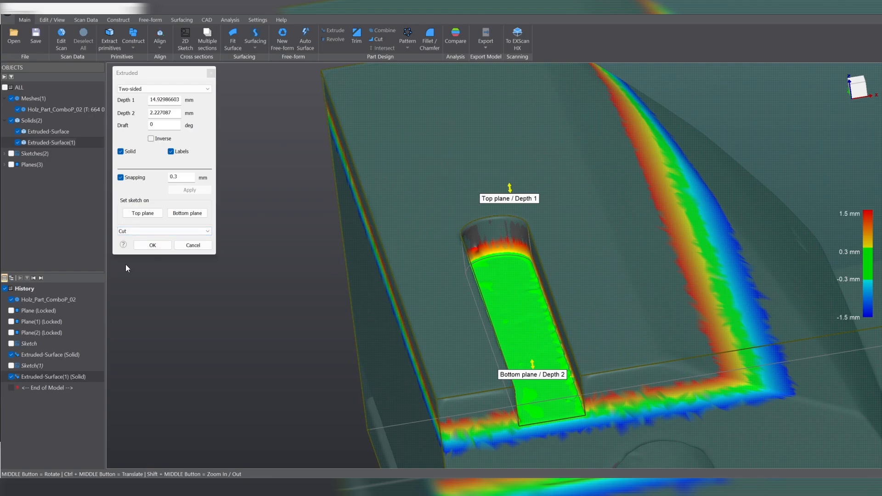
click(153, 248)
Hide the cut solid so that only the scan with its sloped and curved upper faces is shown
scroll(255, 174, down, 4)
middle_drag(536, 206, 478, 266)
scroll(328, 260, down, 5)
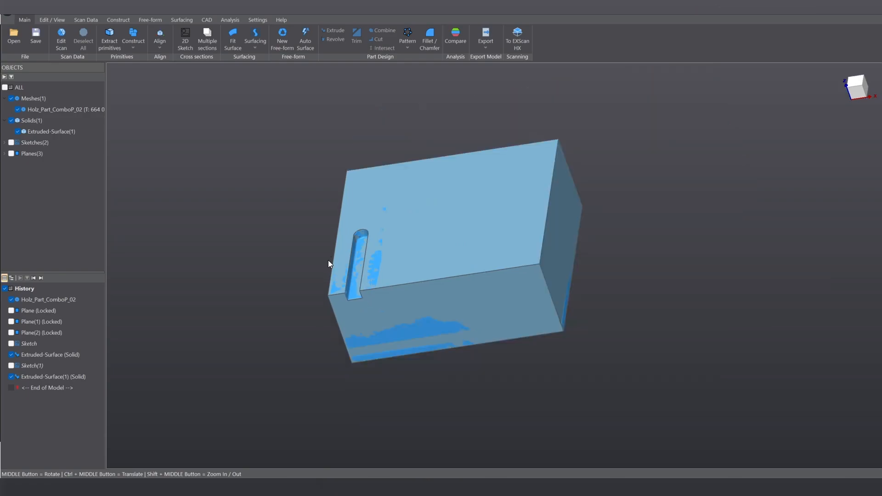
middle_drag(328, 260, 460, 372)
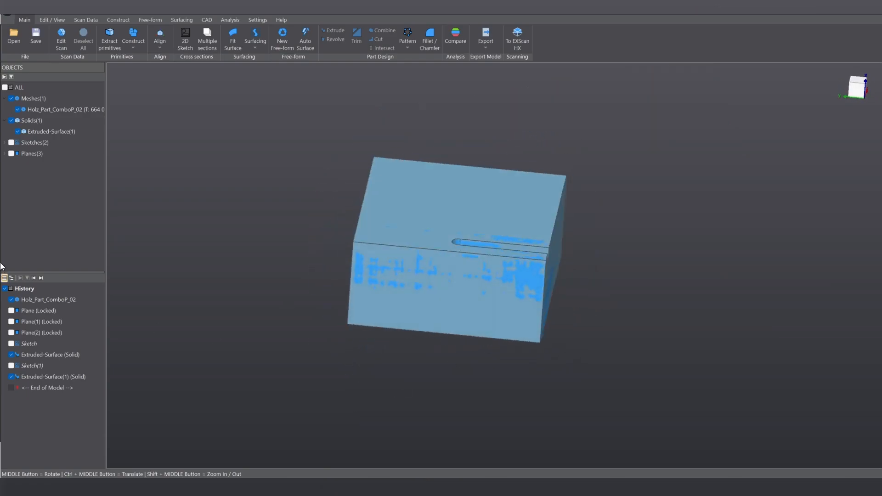
click(17, 131)
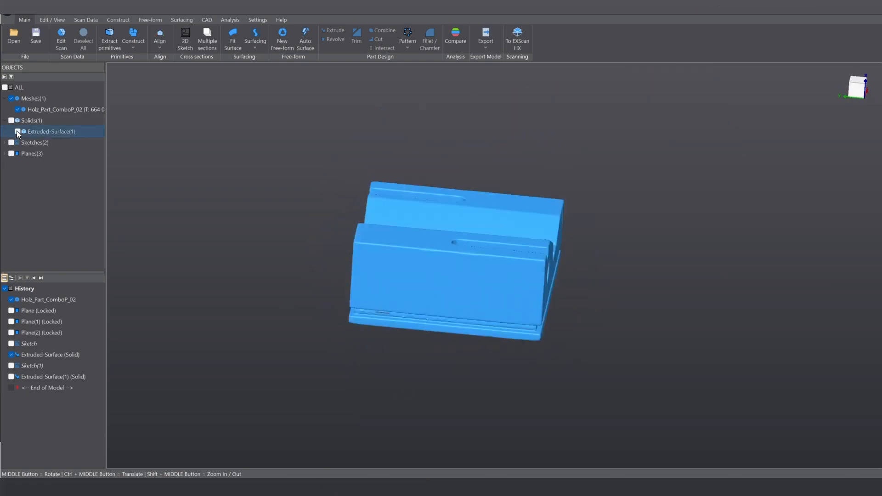
middle_drag(257, 335, 285, 308)
middle_drag(445, 328, 381, 230)
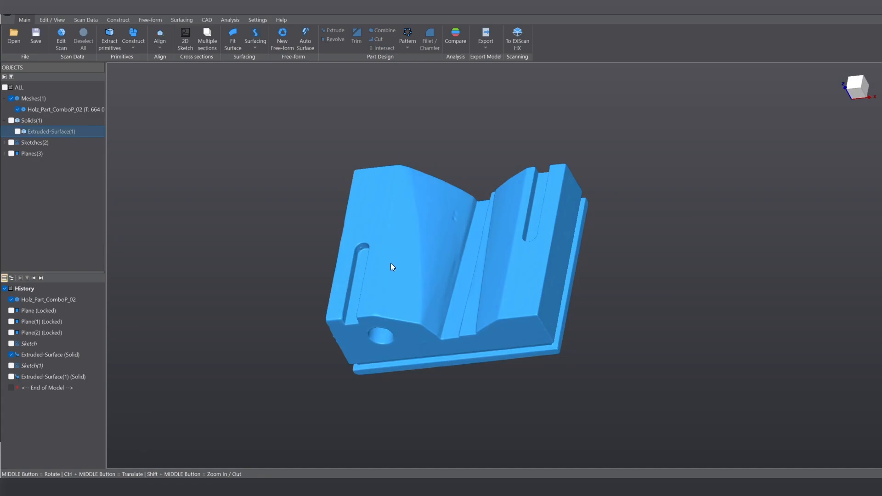
scroll(397, 260, down, 3)
scroll(396, 260, up, 6)
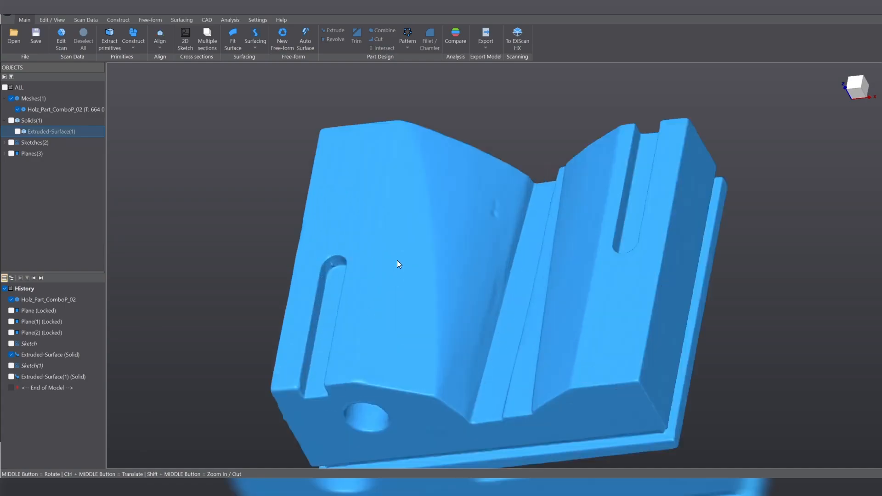
mouse_move(397, 260)
middle_down()
mouse_move(382, 256)
mouse_move(410, 219)
mouse_move(413, 279)
middle_up()
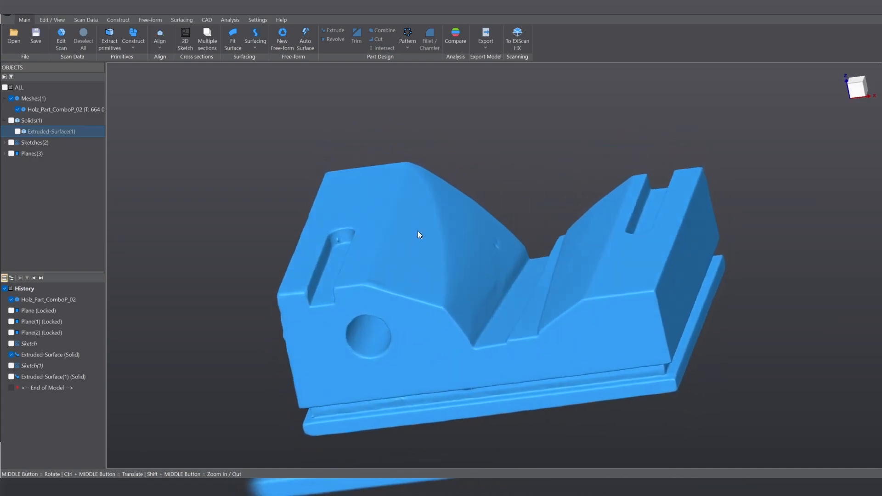
Fit an unconstrained plane primitive to the flat sloped face beside the higher block's slot, with deviation analysis enabled
click(110, 37)
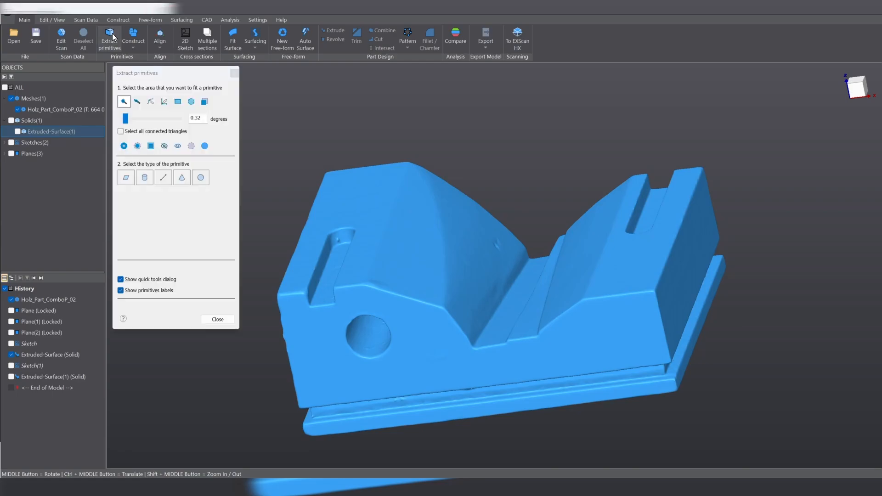
click(400, 272)
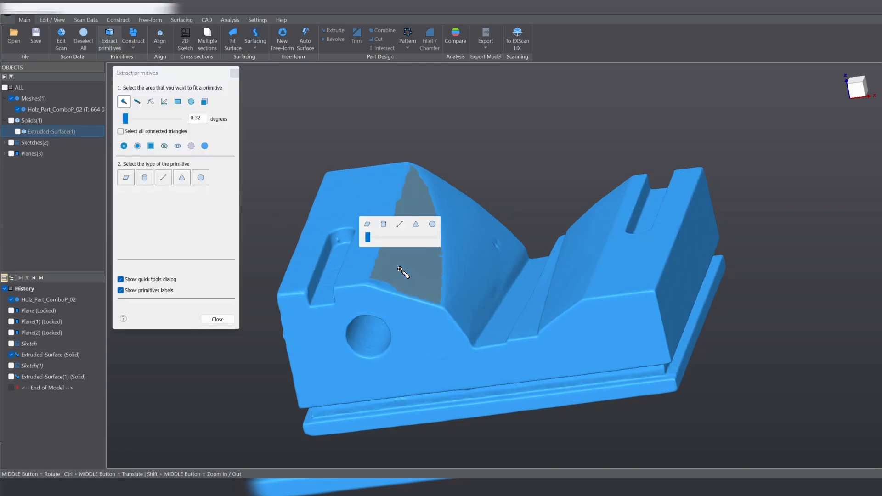
click(367, 225)
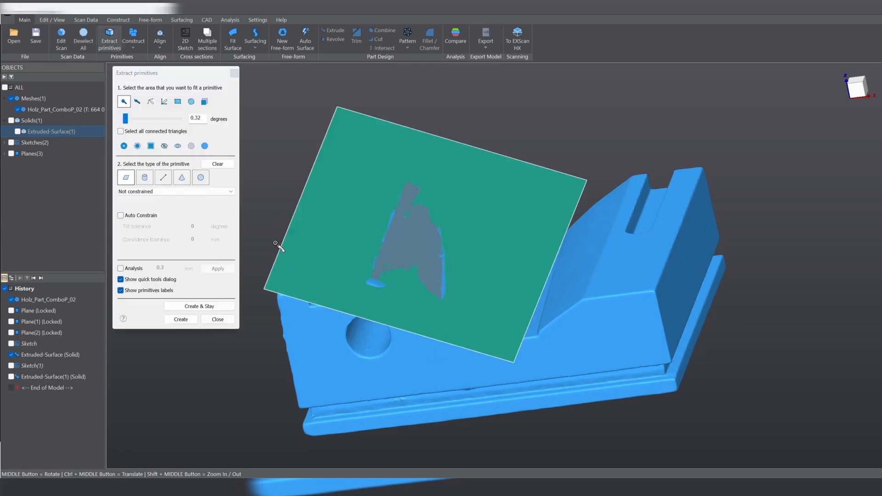
click(121, 269)
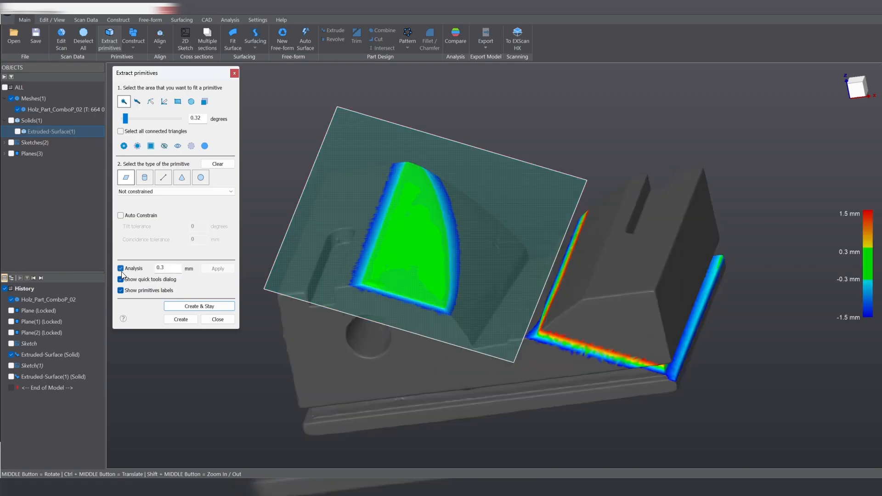
middle_drag(376, 253, 379, 200)
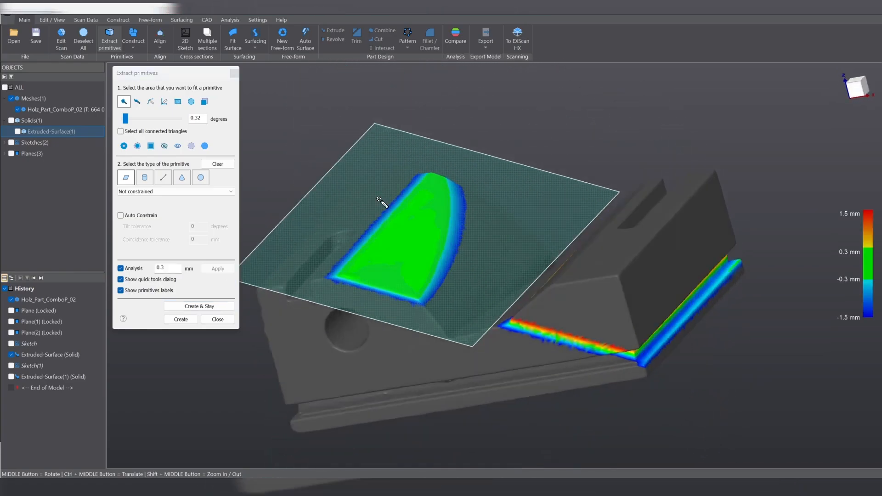
Set the plane's analysis tolerance to 0.1 mm, inspect the fit from several angles and create the plane while staying in primitive extraction
click(176, 268)
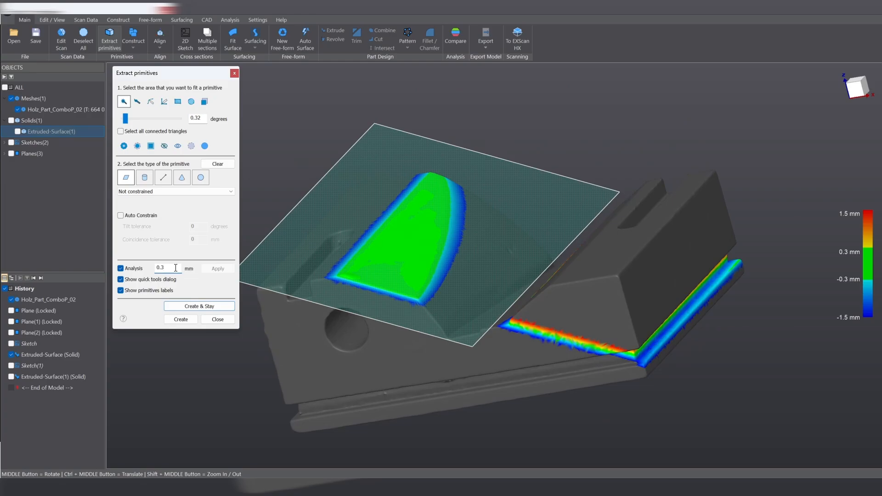
text(1)
click(213, 268)
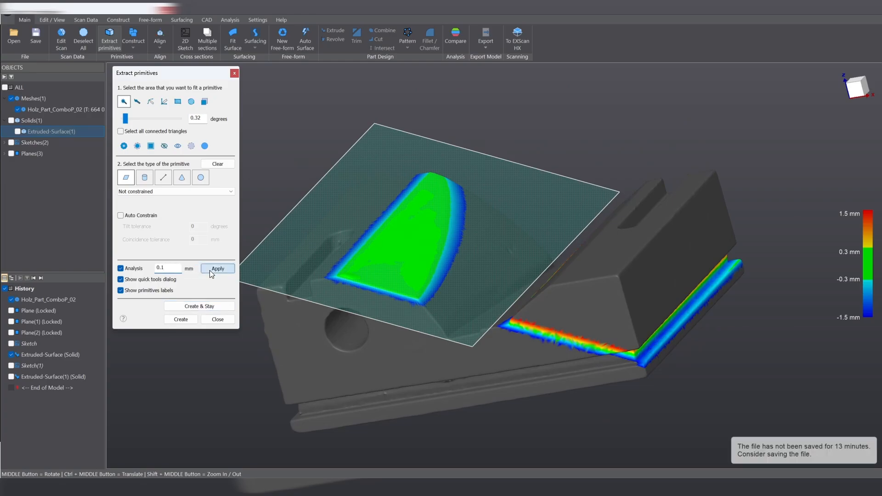
middle_drag(381, 255, 415, 228)
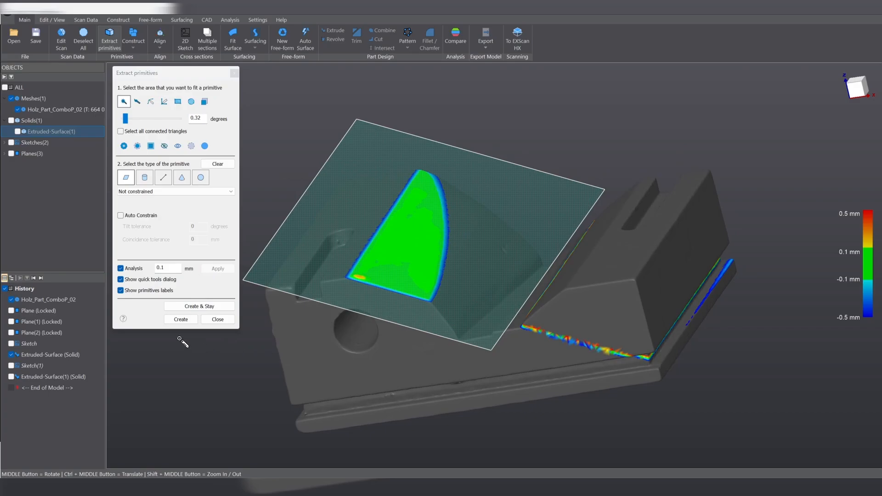
middle_drag(324, 299, 390, 271)
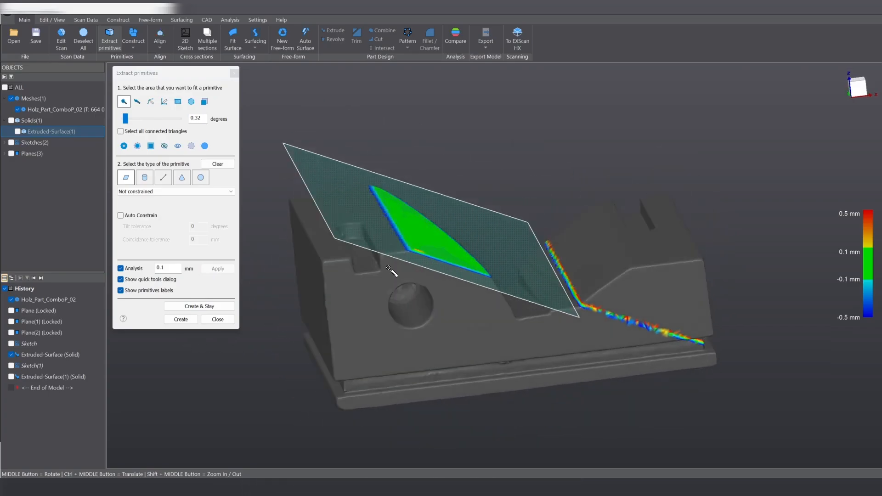
middle_drag(546, 185, 404, 226)
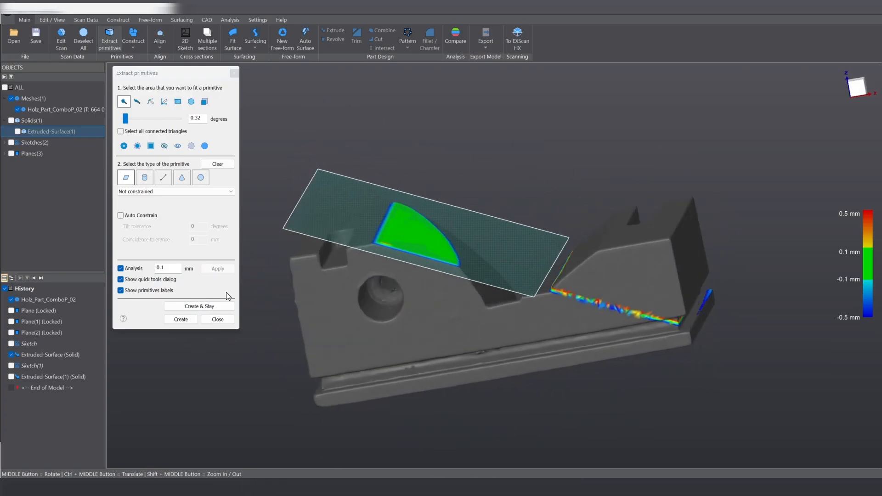
click(202, 306)
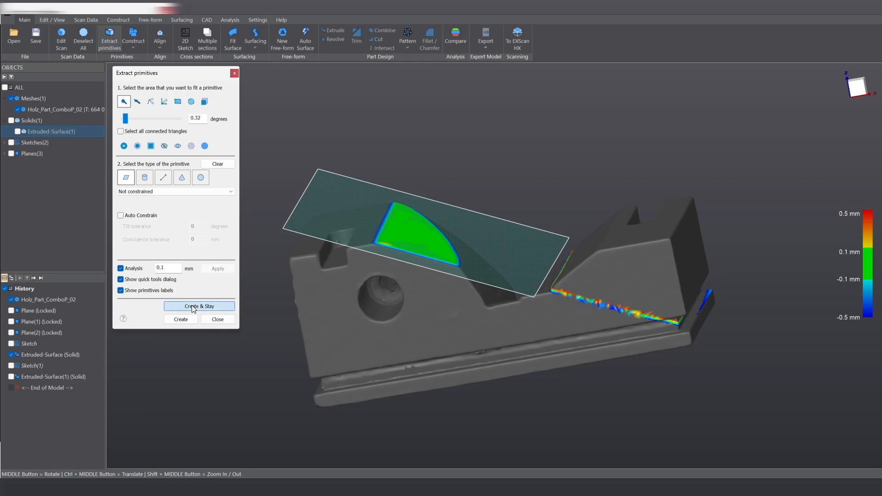
Try fitting a plane to the lower block's inner sloped face, inspect its deviation, clear the fit and leave primitive extraction
middle_drag(448, 270, 469, 298)
click(594, 253)
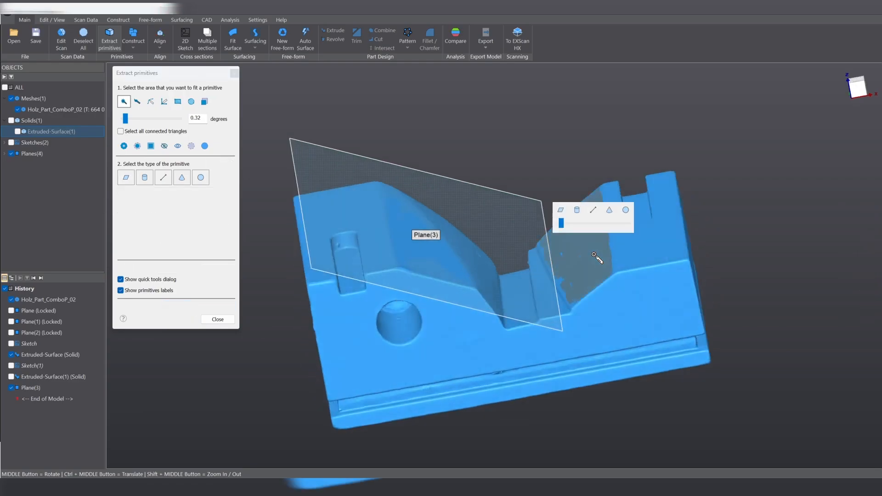
click(560, 210)
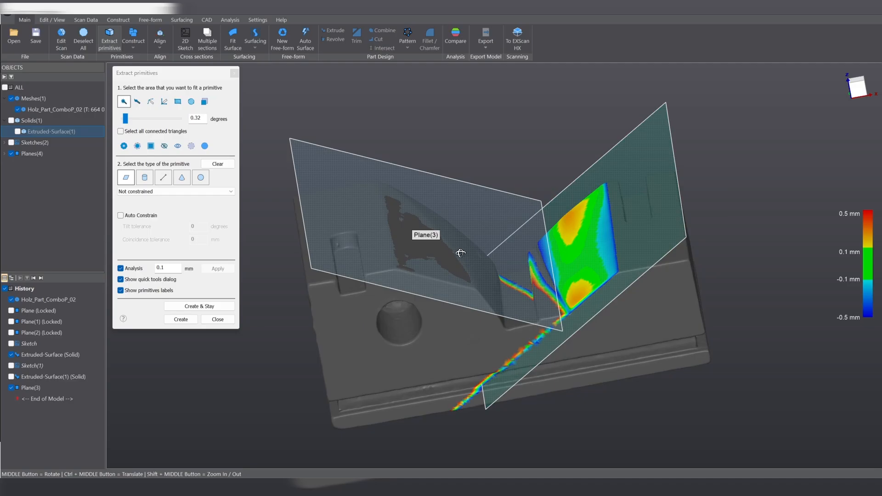
middle_drag(464, 257, 476, 291)
scroll(563, 277, up, 3)
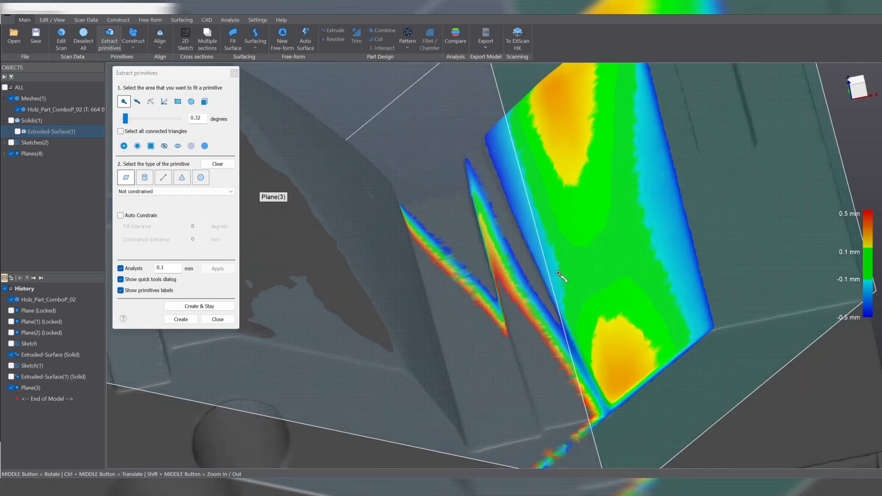
middle_drag(627, 282, 602, 236)
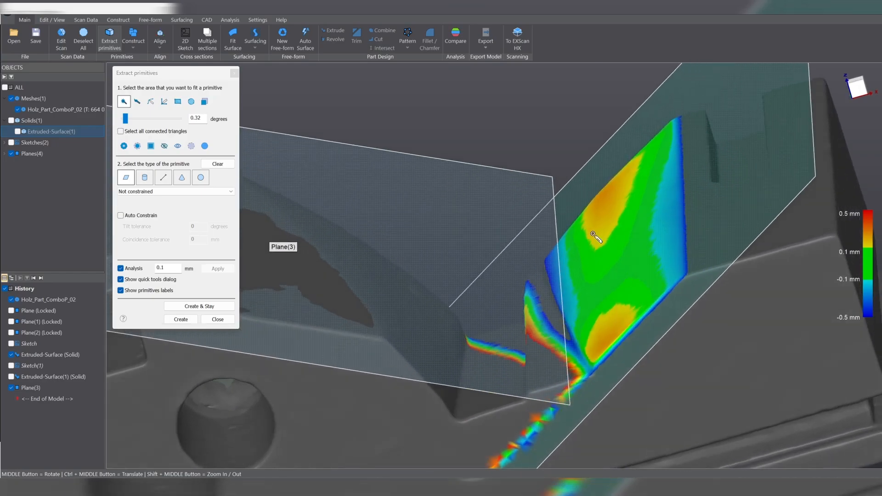
click(215, 162)
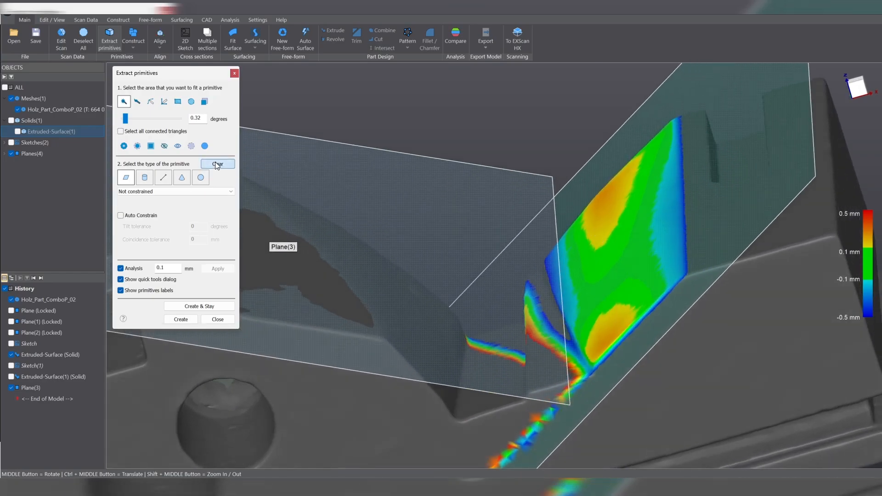
click(195, 150)
click(217, 320)
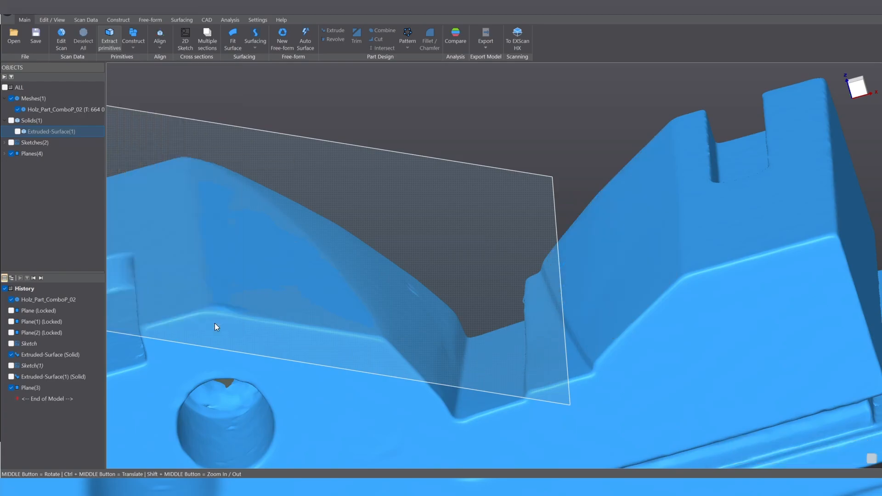
scroll(483, 193, down, 2)
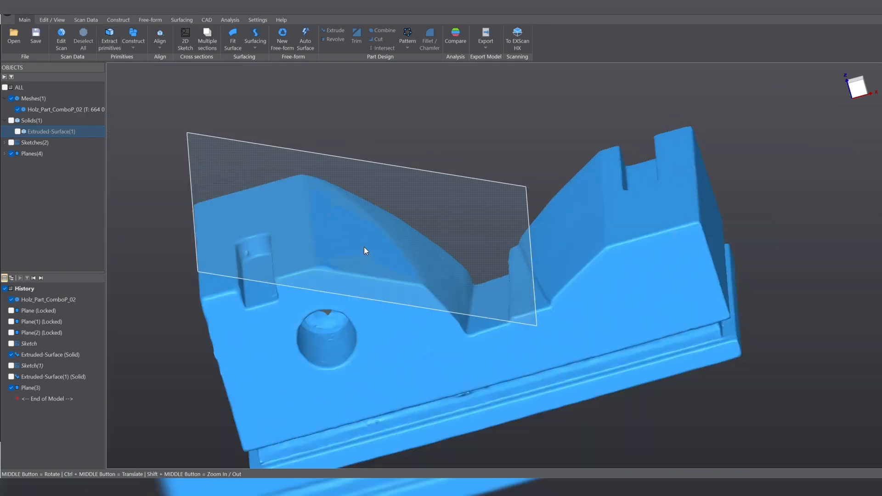
middle_drag(445, 299, 605, 302)
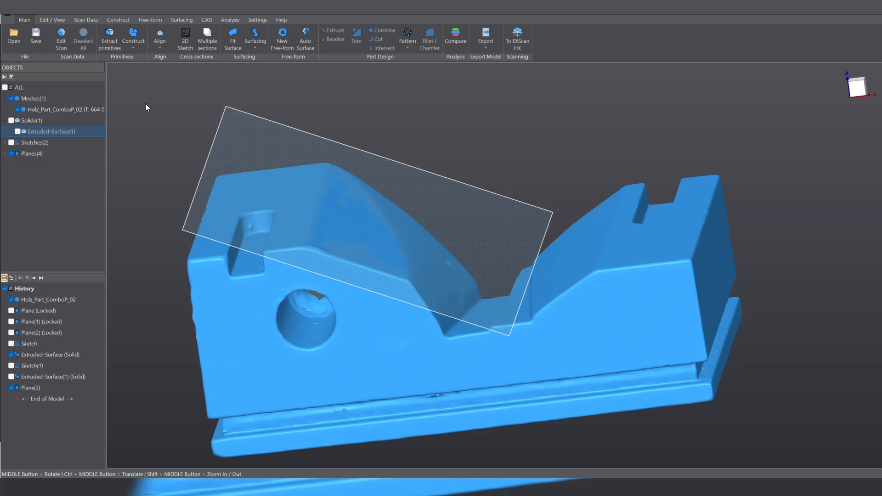
Edit the scan with its mesh wireframe hidden and narrow a clipping box lengthwise to exclude both slotted ends
click(63, 44)
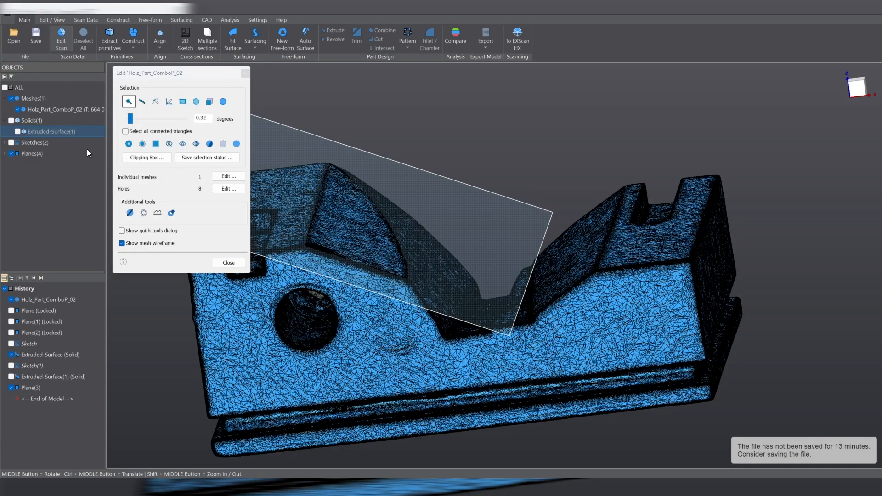
click(122, 243)
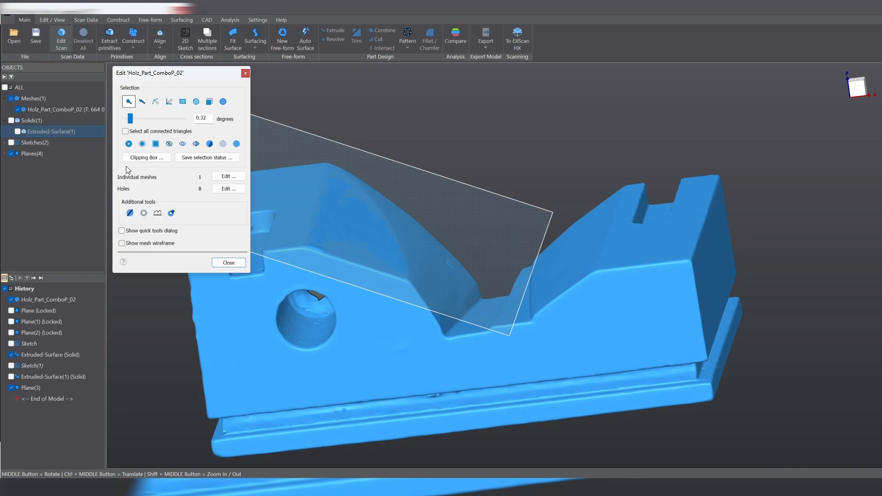
click(134, 157)
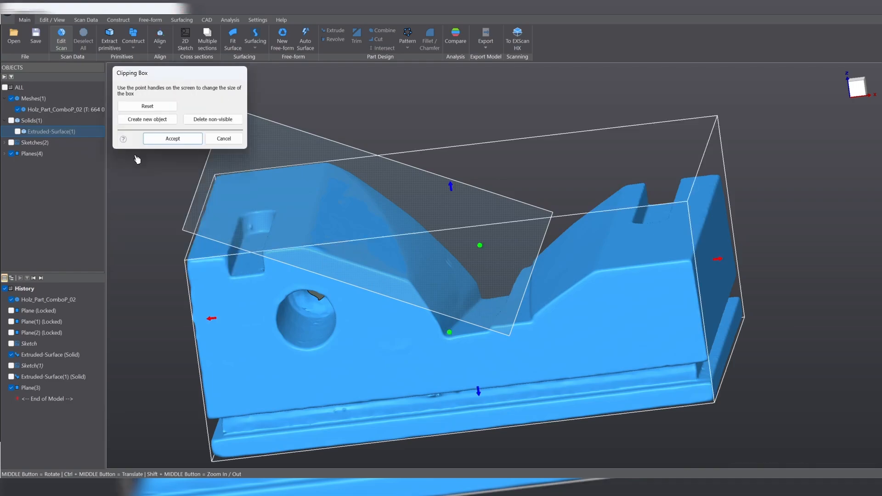
drag(213, 318, 315, 319)
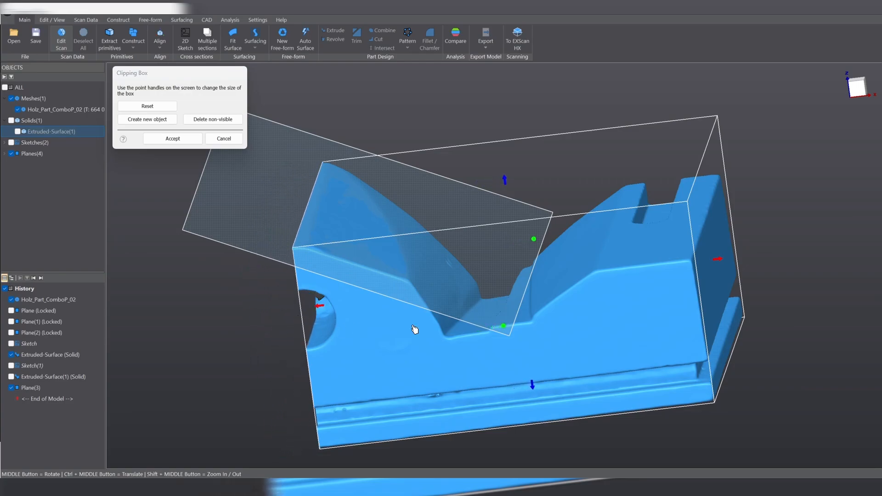
drag(718, 259, 622, 262)
middle_drag(622, 262, 622, 295)
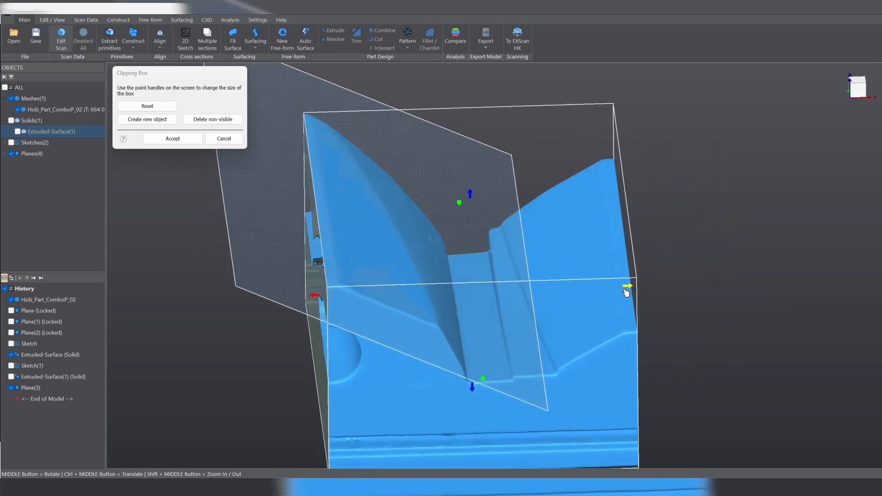
middle_drag(573, 333, 557, 236)
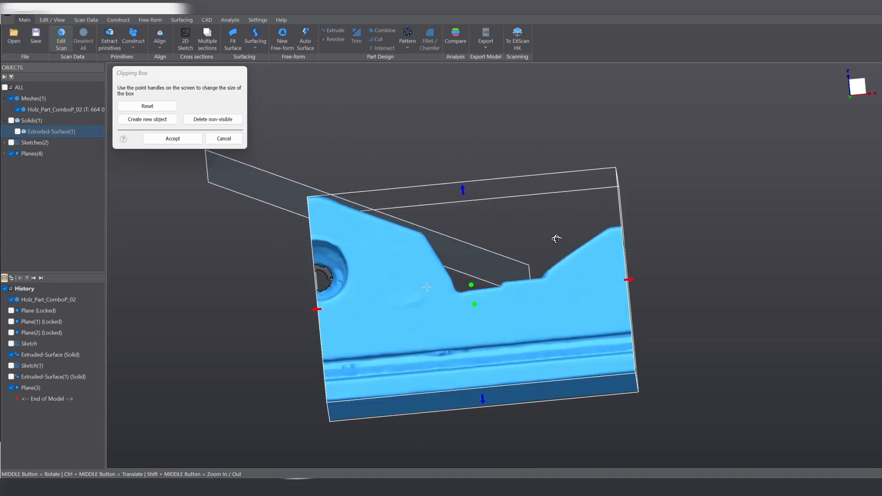
Raise the clipping box's underside to exclude the base rail and create a new mesh object from the clipped region
middle_drag(777, 177, 513, 396)
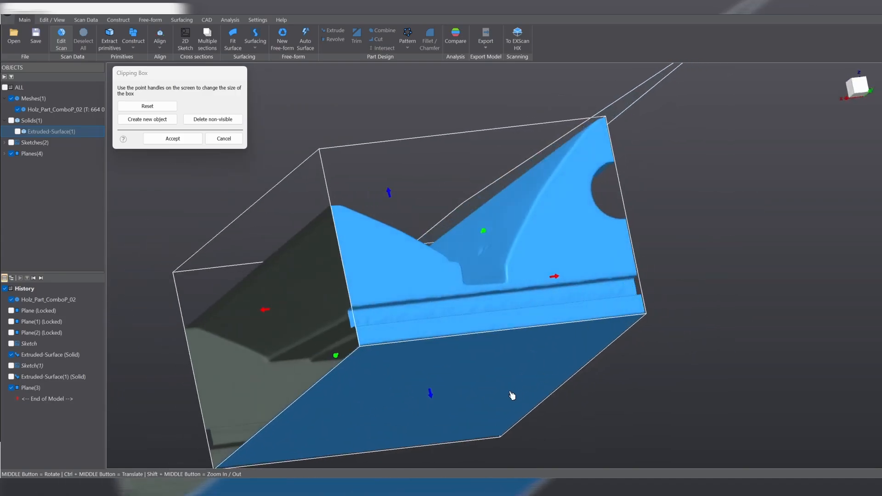
drag(435, 396, 434, 353)
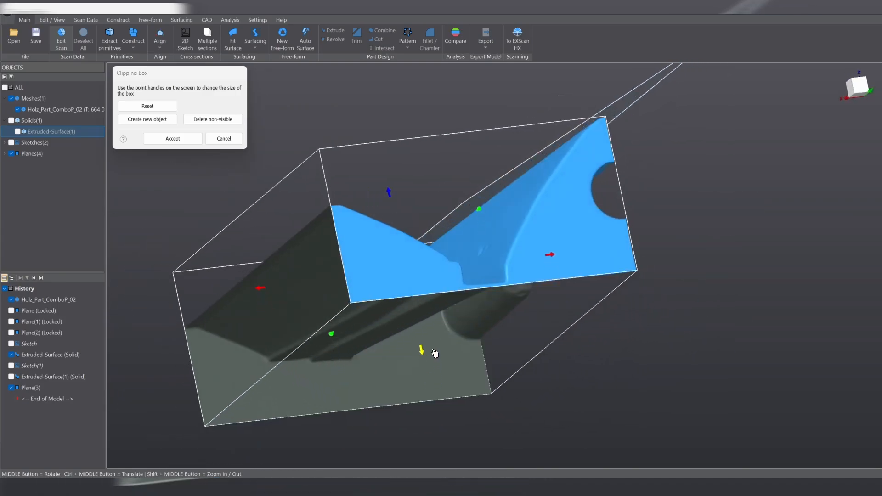
middle_drag(575, 162, 564, 183)
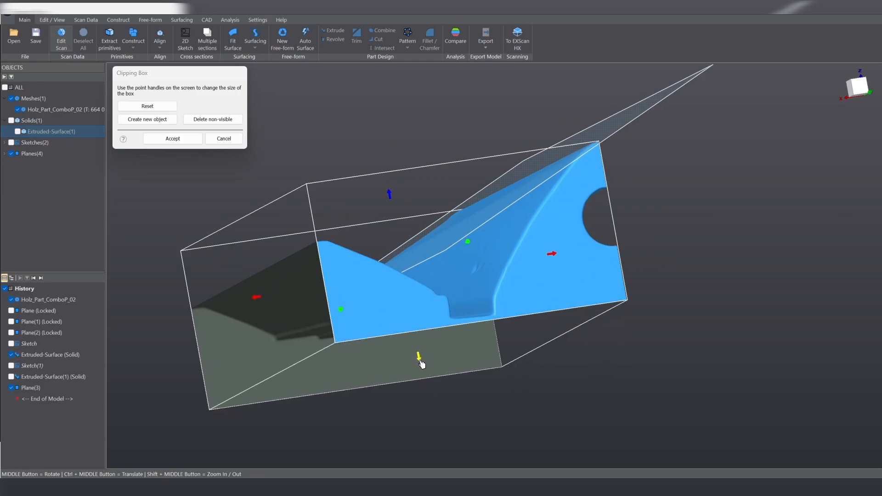
click(135, 122)
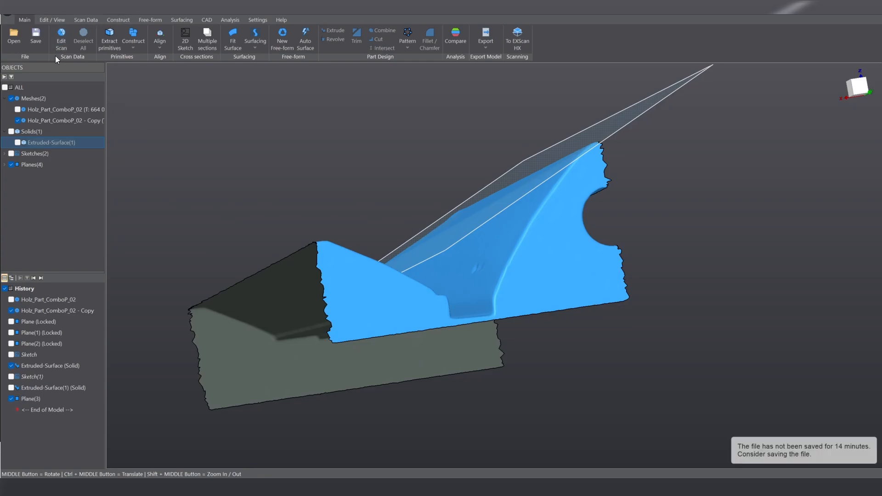
Select one vertical side wall of the copied mesh with a 1.52 degree selection angle and delete it
click(56, 43)
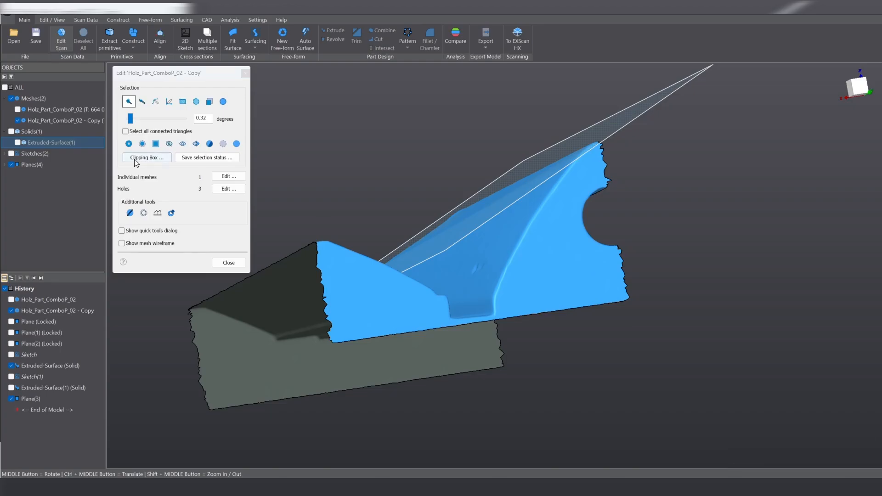
click(368, 321)
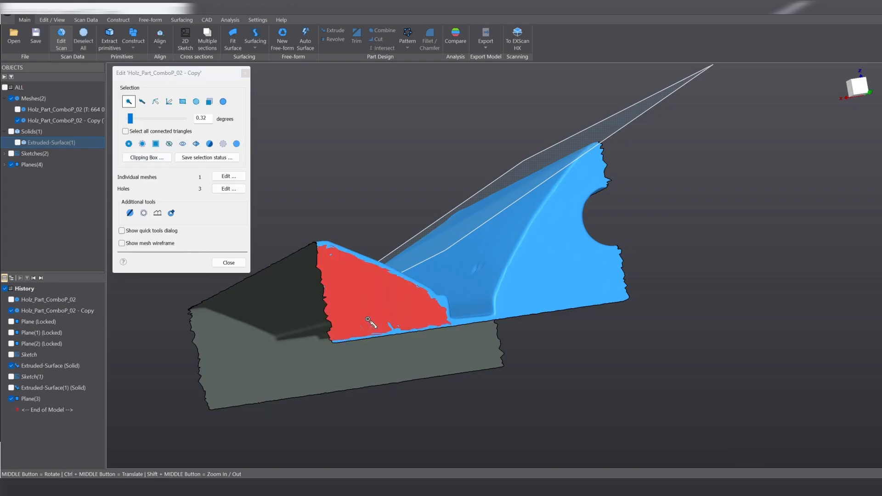
click(554, 293)
scroll(507, 322, up, 5)
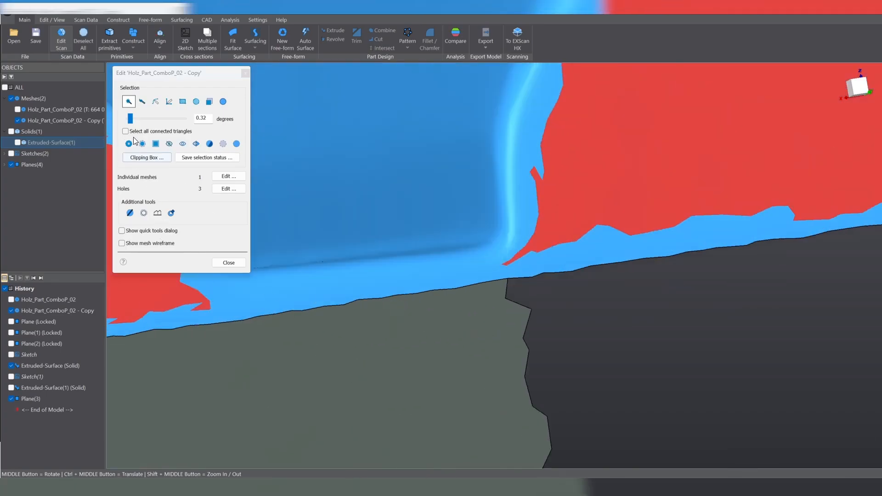
drag(129, 121, 139, 120)
scroll(695, 225, down, 5)
scroll(696, 225, down, 3)
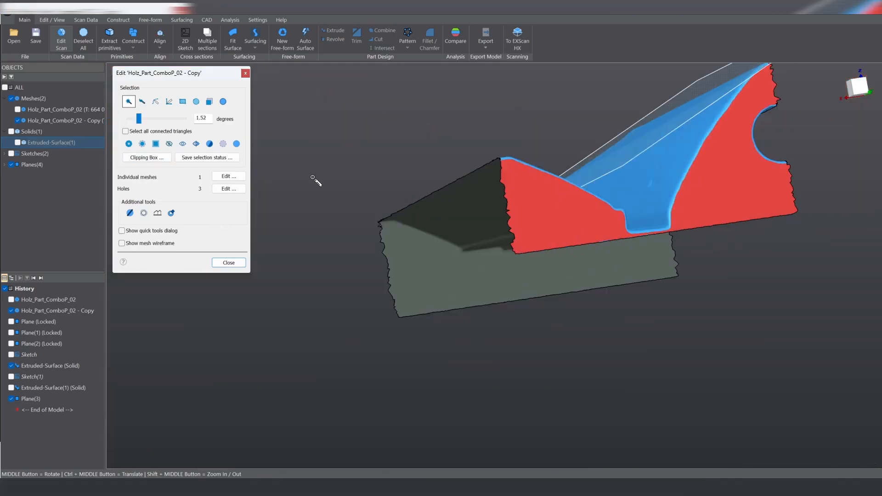
click(582, 229)
key(Delete)
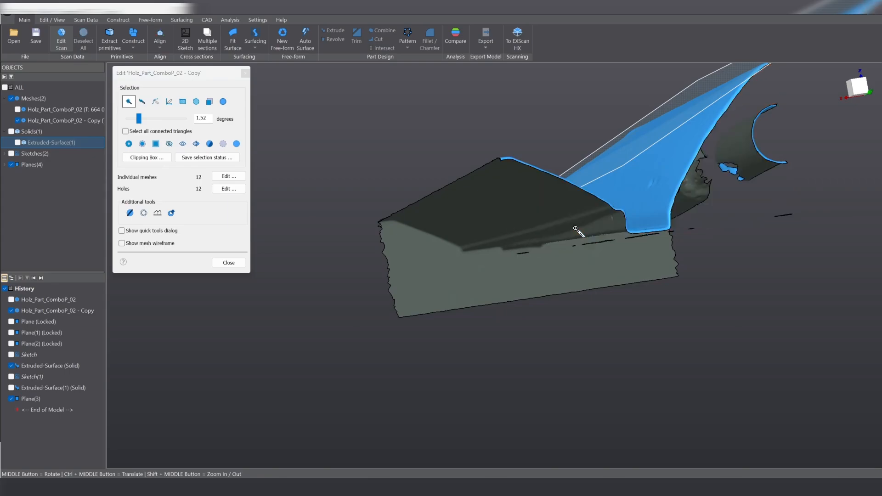
Delete the opposite vertical side wall of the copied mesh
middle_drag(476, 222, 477, 295)
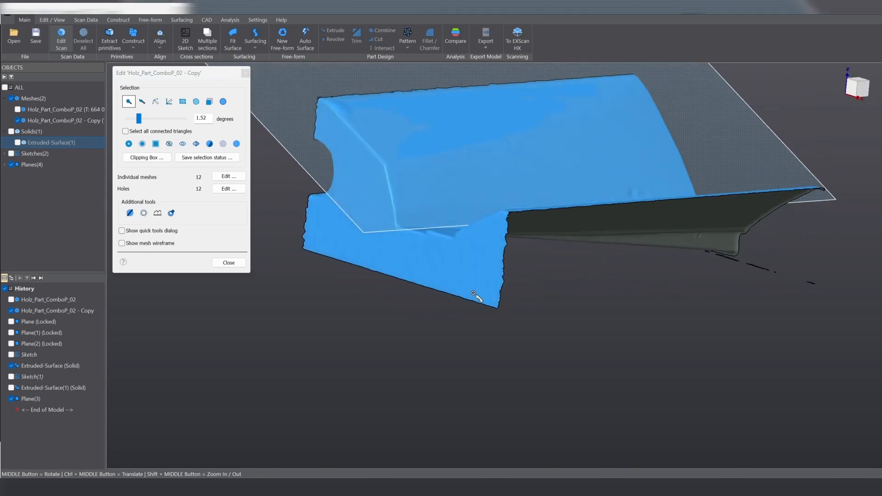
click(467, 275)
key(Delete)
Reduce the selection angle to 0.56 degrees and delete the flat sloped face of the higher block
middle_drag(360, 281, 246, 265)
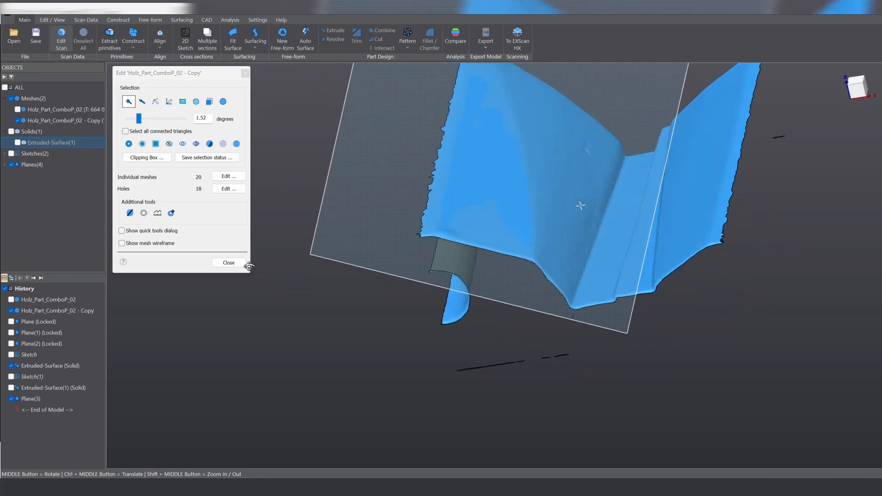
click(487, 191)
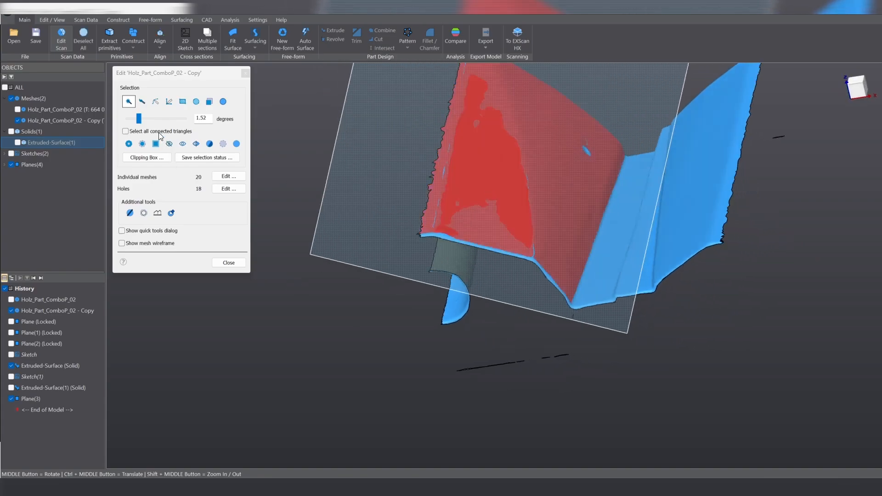
click(138, 123)
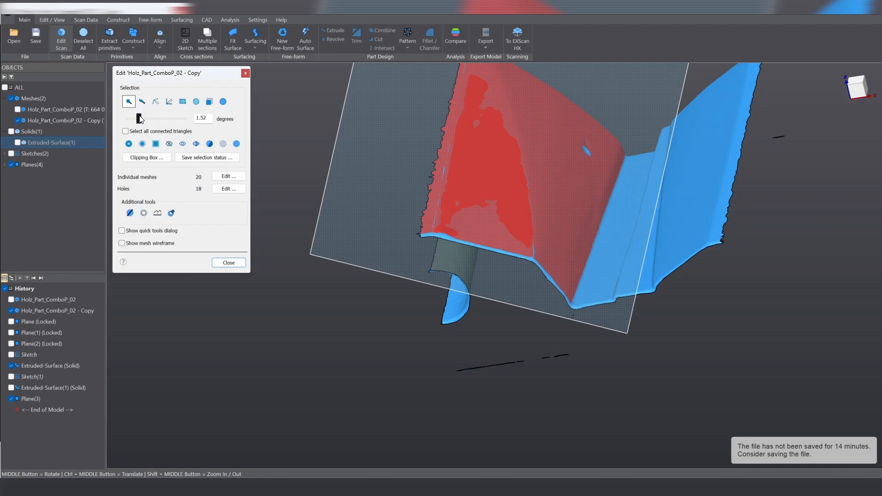
drag(139, 119, 134, 122)
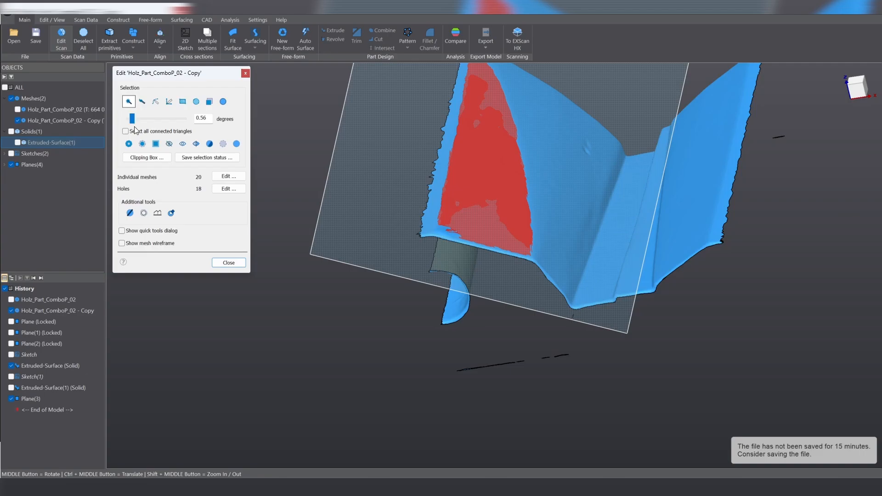
click(463, 177)
click(463, 176)
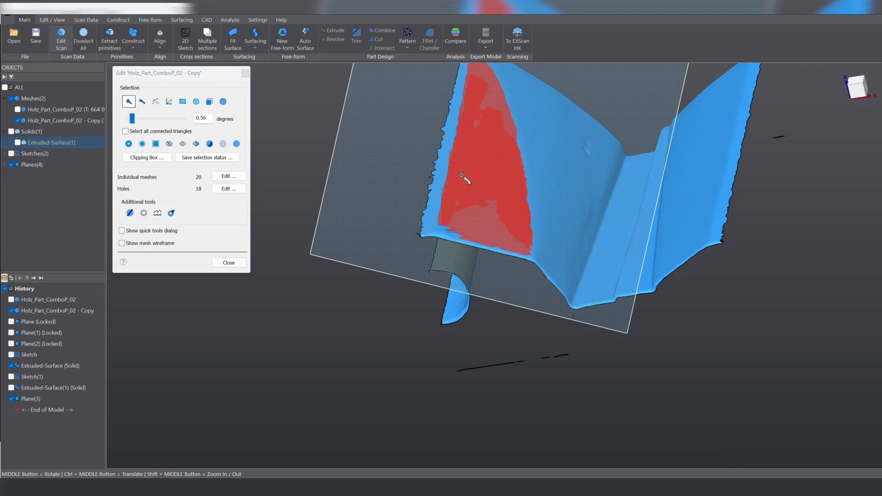
key(Delete)
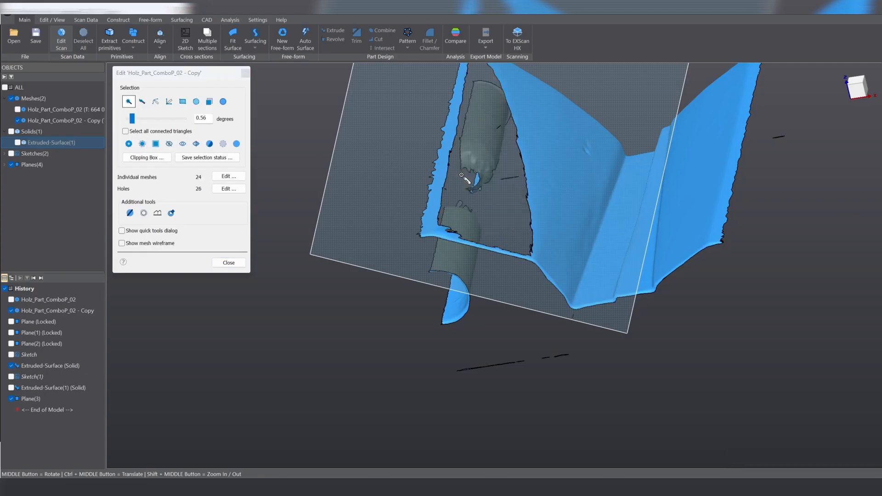
Use filled free-hand selection to delete the narrow mesh bridges joining the leftover edge strip to the curved face
click(143, 103)
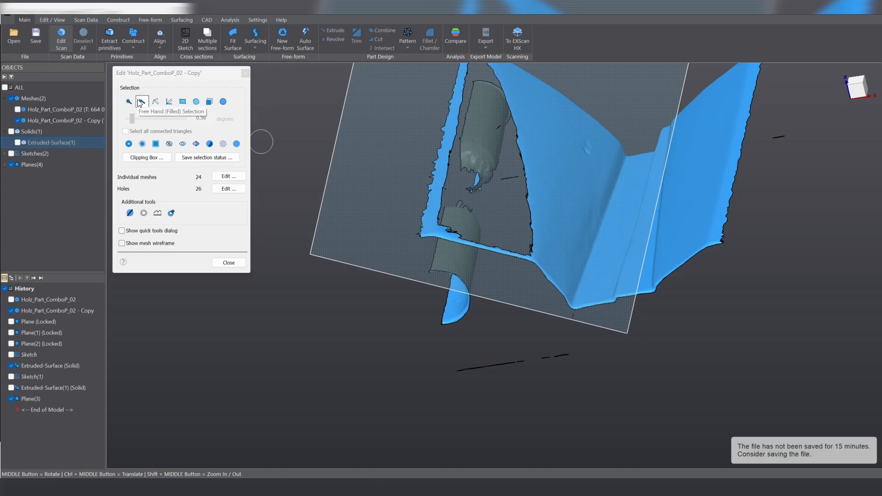
click(517, 258)
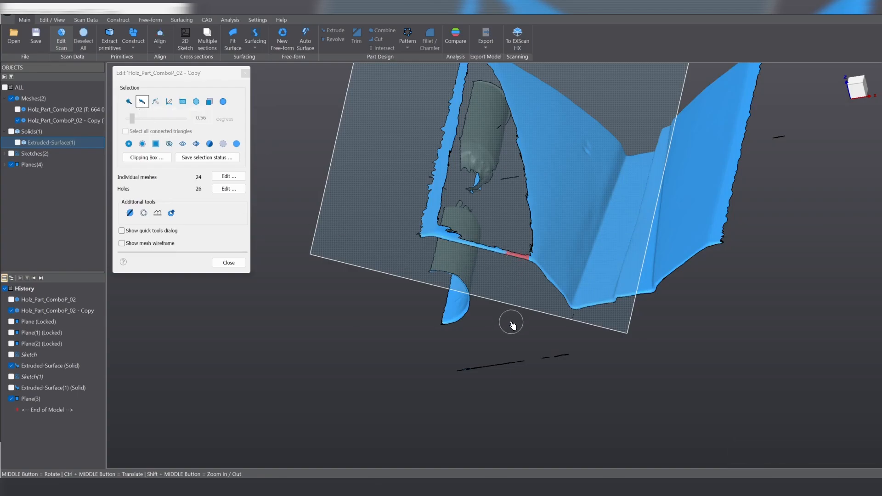
scroll(512, 323, down, 3)
scroll(488, 152, up, 5)
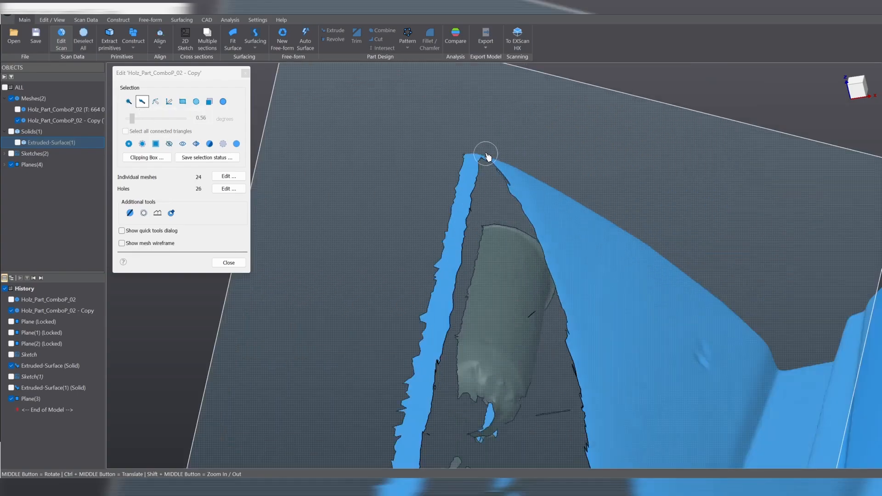
click(465, 169)
key(Delete)
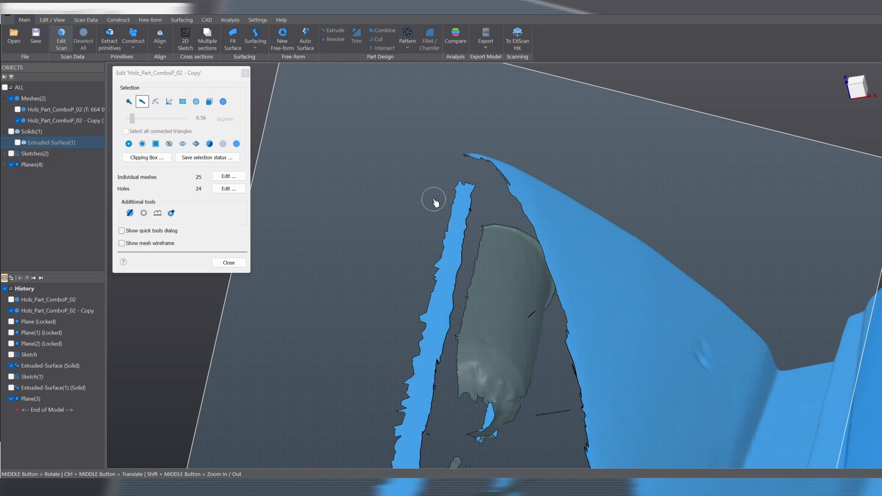
Keep only the large valley surface among the individual meshes, discarding all loose fragments, and finish editing the mesh
scroll(434, 193, down, 4)
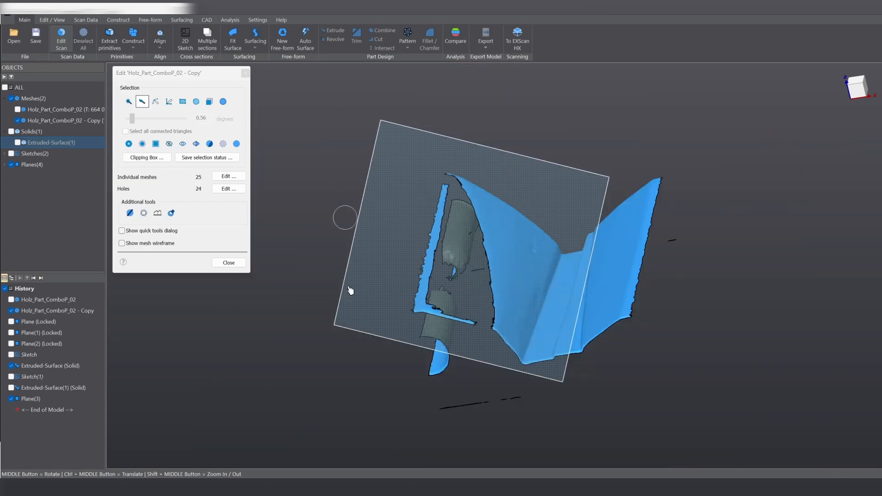
middle_drag(622, 287, 694, 323)
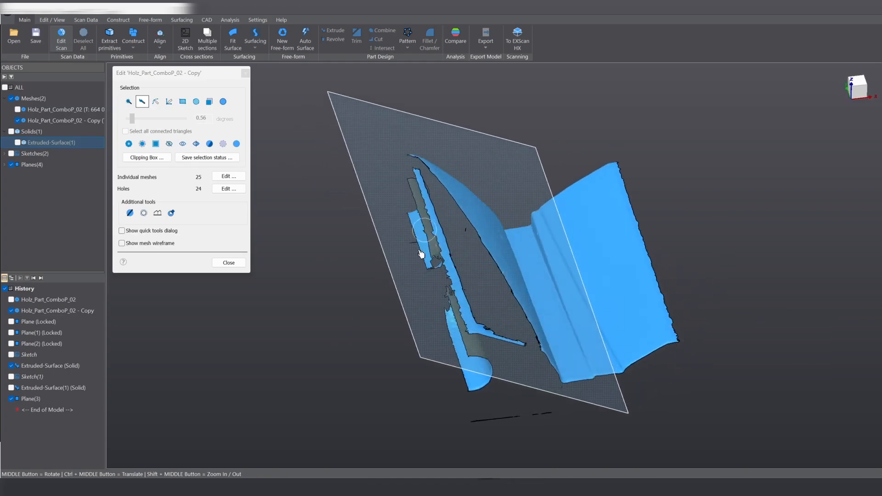
middle_drag(380, 391, 367, 378)
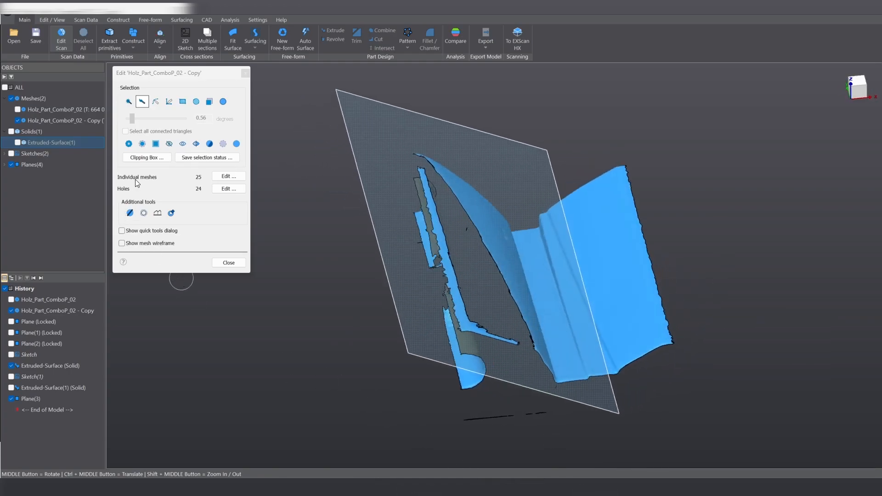
click(228, 176)
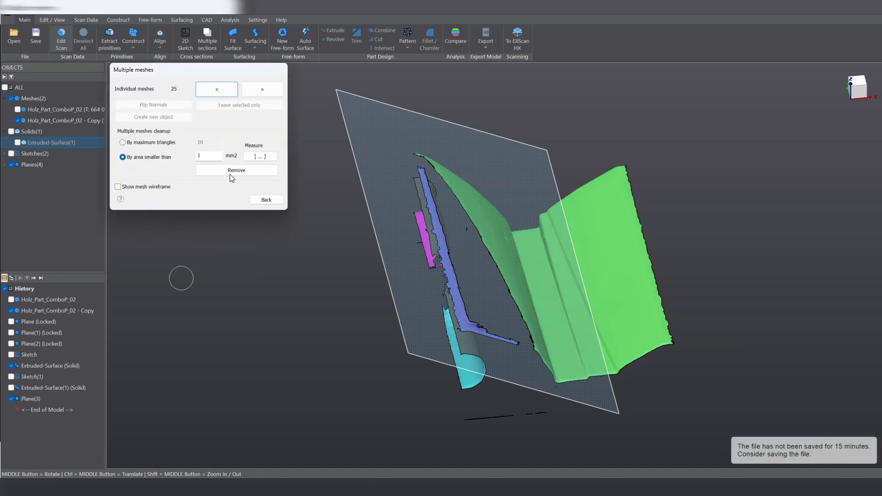
click(601, 287)
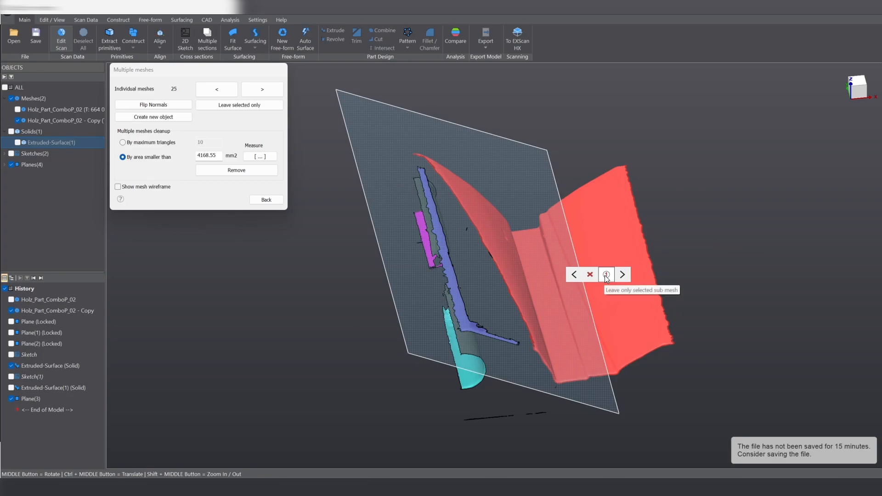
click(606, 275)
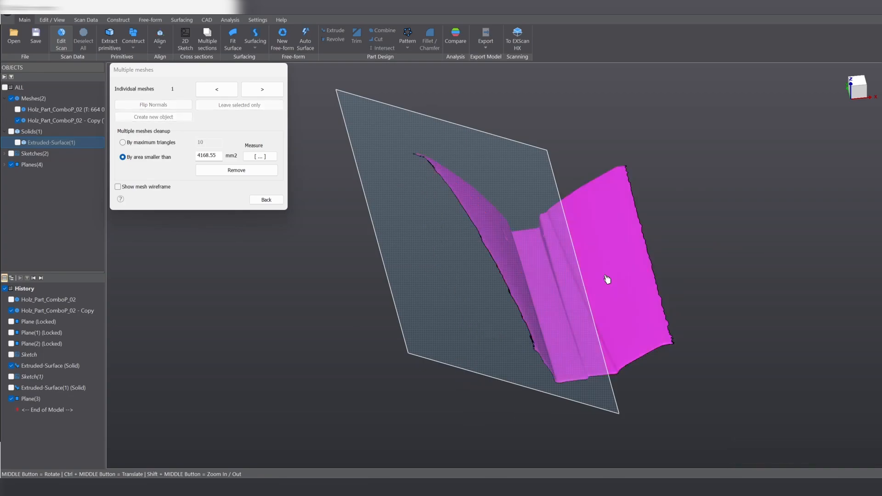
middle_drag(730, 292, 708, 276)
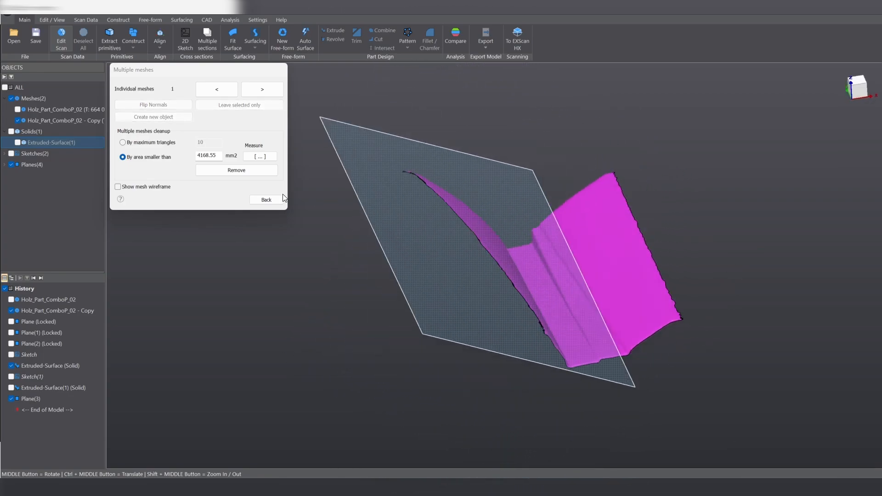
click(266, 199)
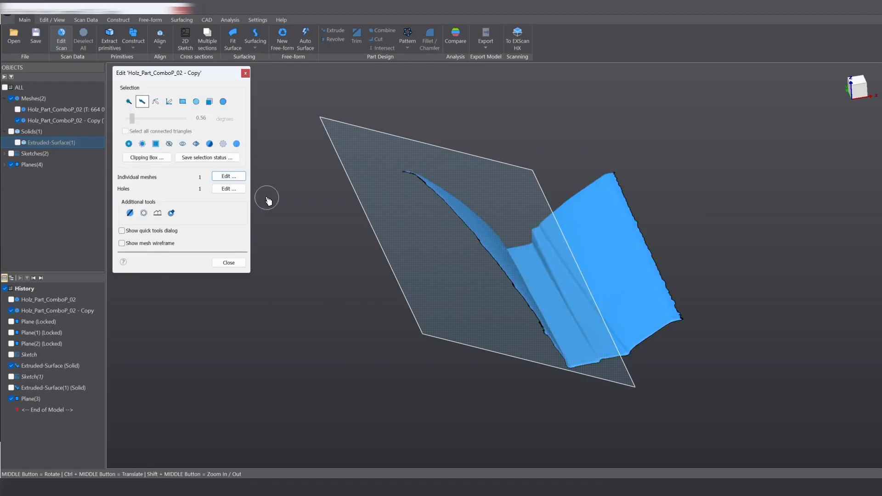
click(229, 263)
middle_drag(376, 234, 750, 248)
middle_drag(358, 205, 489, 395)
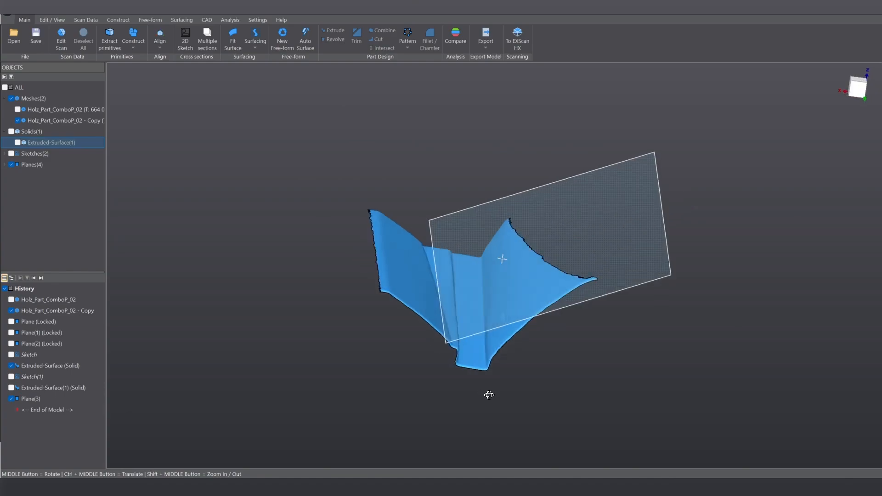
Start multiple cross sections on the valley mesh and choose the OXZ orientation so they run across the valley
middle_drag(568, 191, 350, 308)
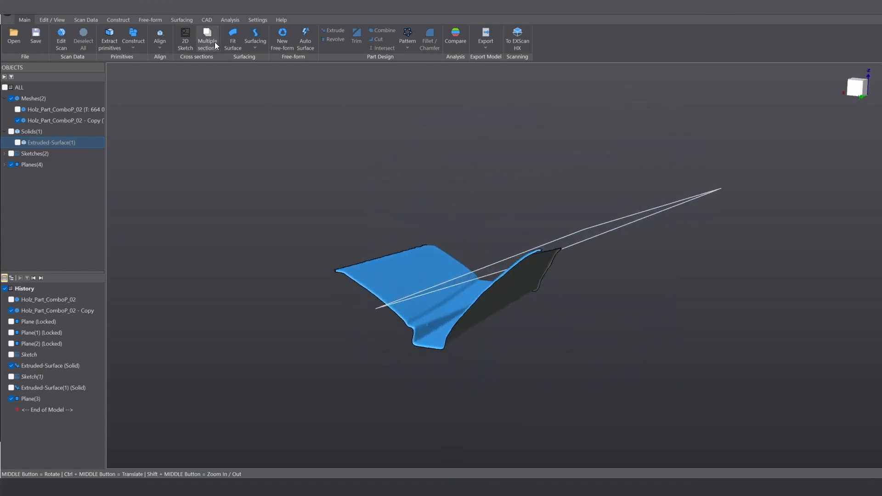
click(198, 45)
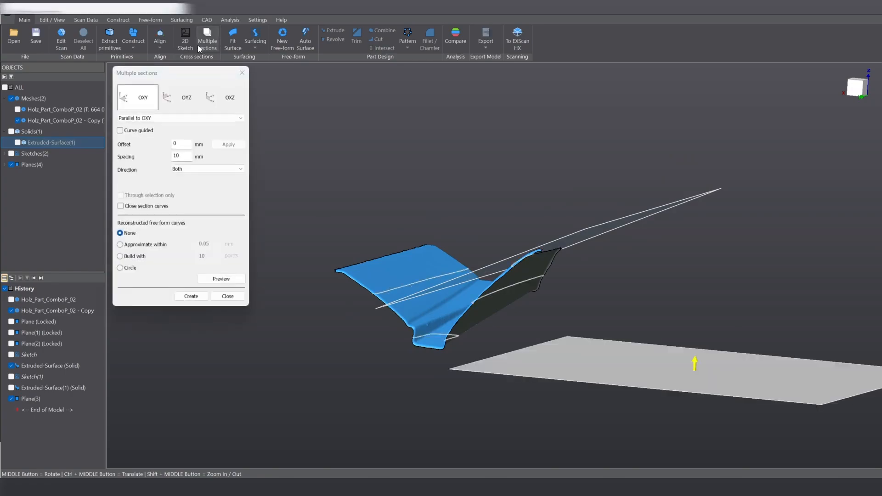
click(175, 96)
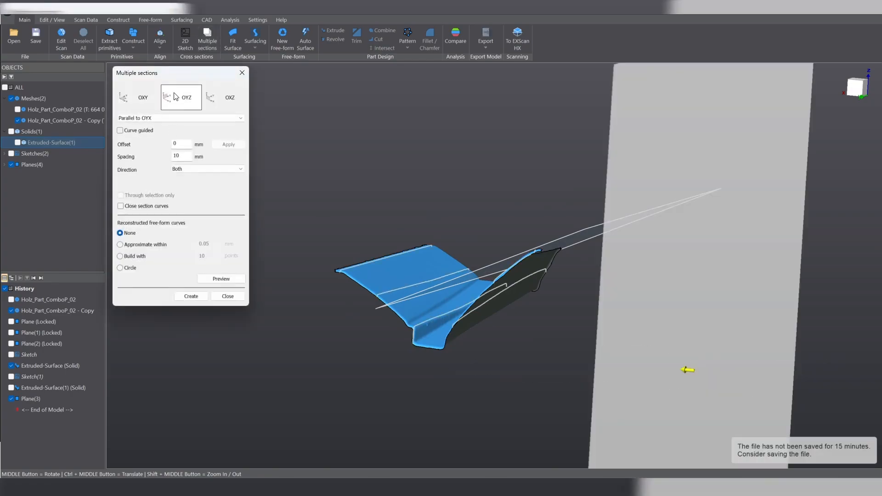
click(206, 98)
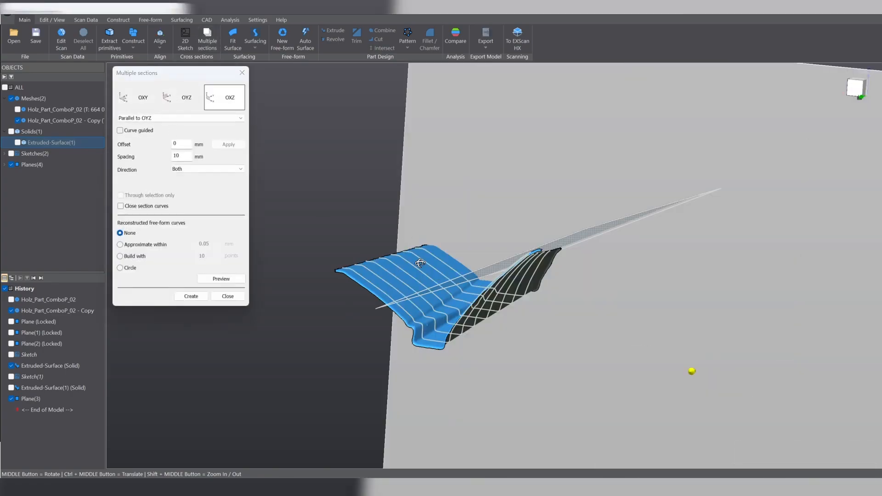
middle_drag(418, 260, 467, 347)
middle_drag(477, 393, 702, 329)
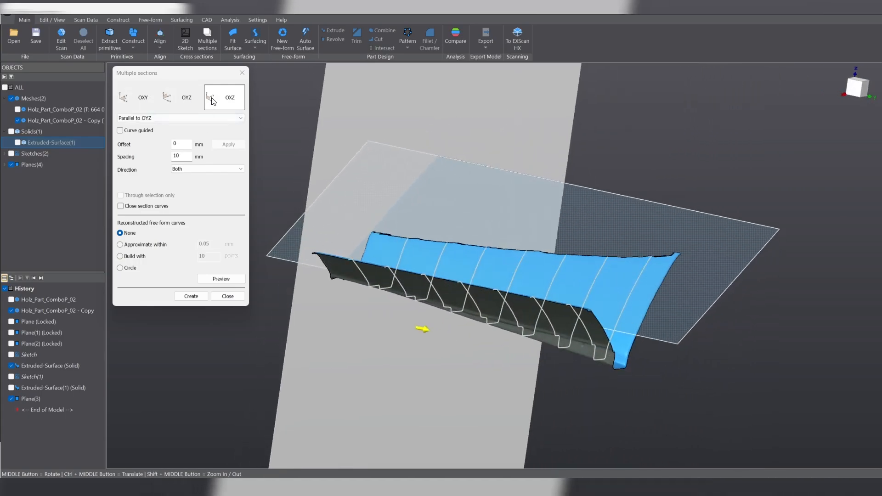
middle_drag(723, 297, 620, 163)
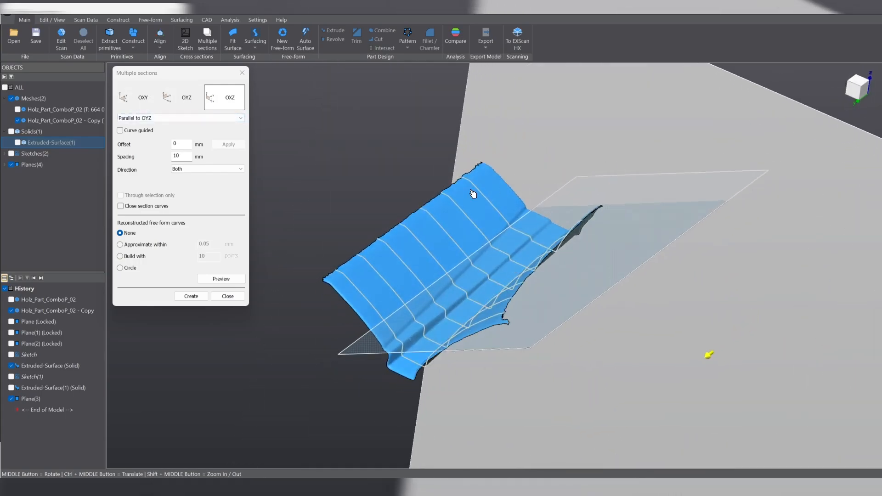
Set the section planes' offset to 2 mm and their spacing to 14 mm
double_click(172, 144)
text(2)
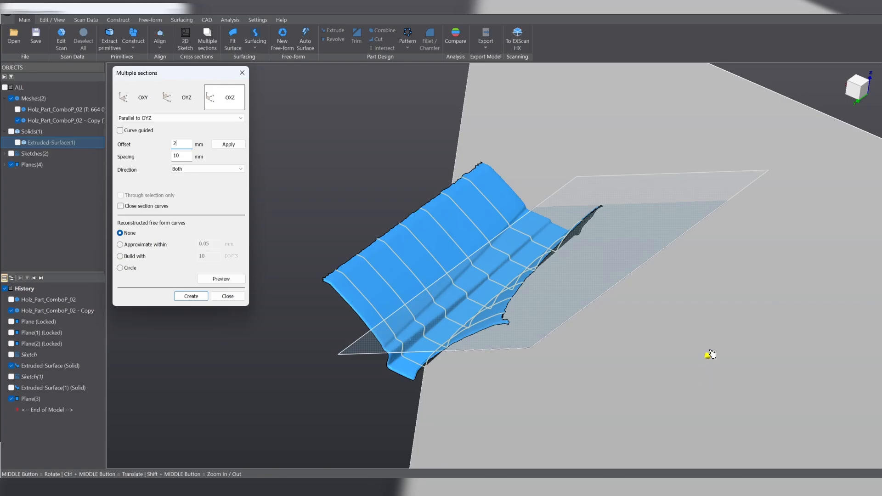
middle_drag(648, 270, 453, 340)
click(219, 146)
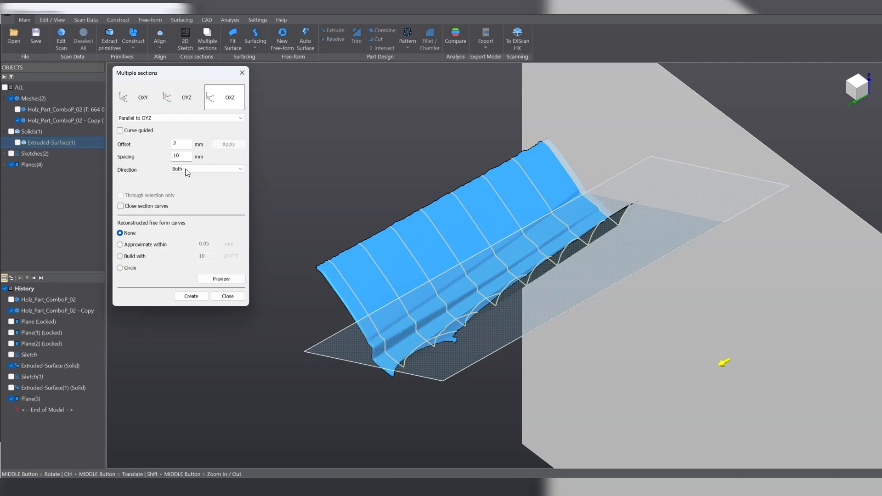
double_click(181, 155)
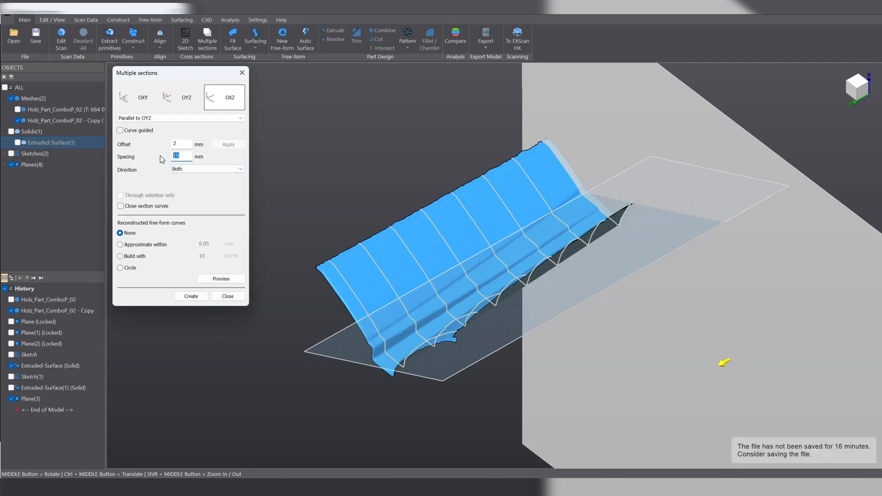
text(14)
click(237, 147)
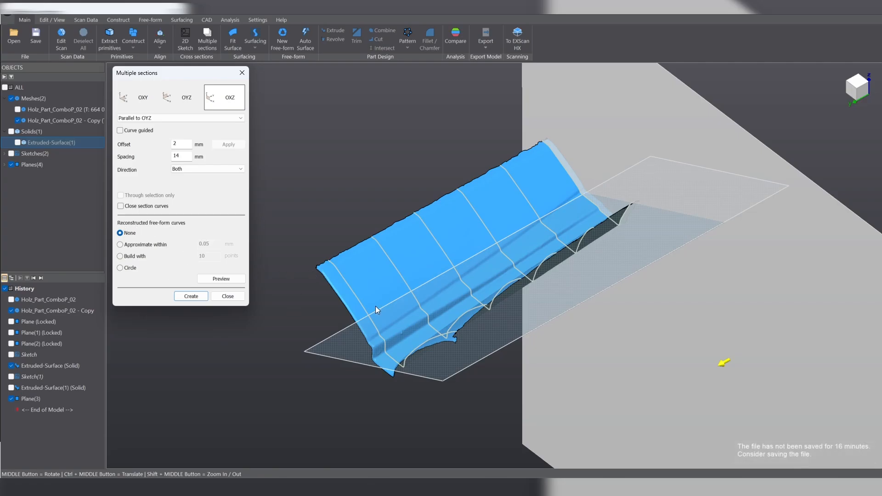
Reconstruct the section curves as free-form curves built with 60 points and preview them on the mesh
middle_drag(326, 315, 453, 280)
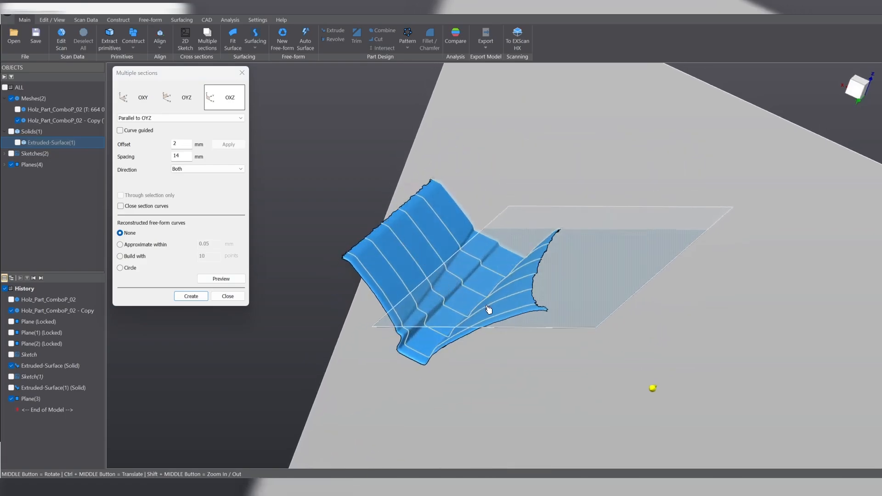
click(119, 256)
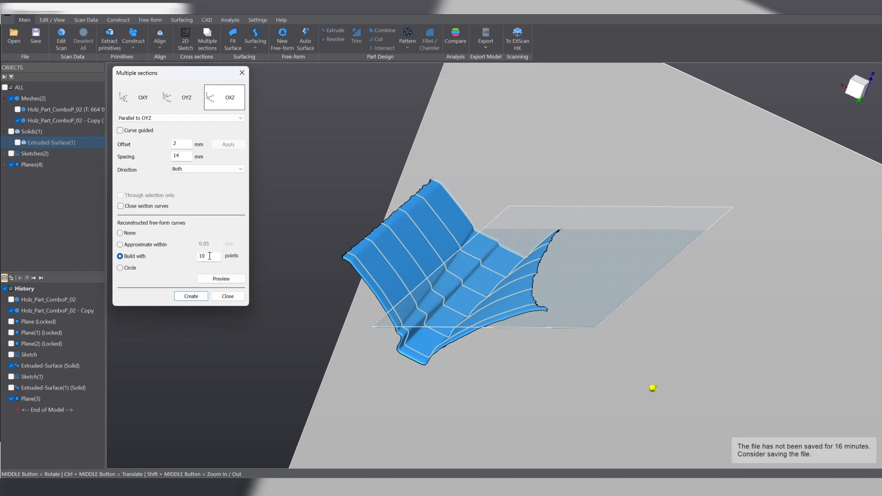
drag(210, 256, 181, 248)
text(6)
click(224, 279)
middle_drag(340, 256, 463, 288)
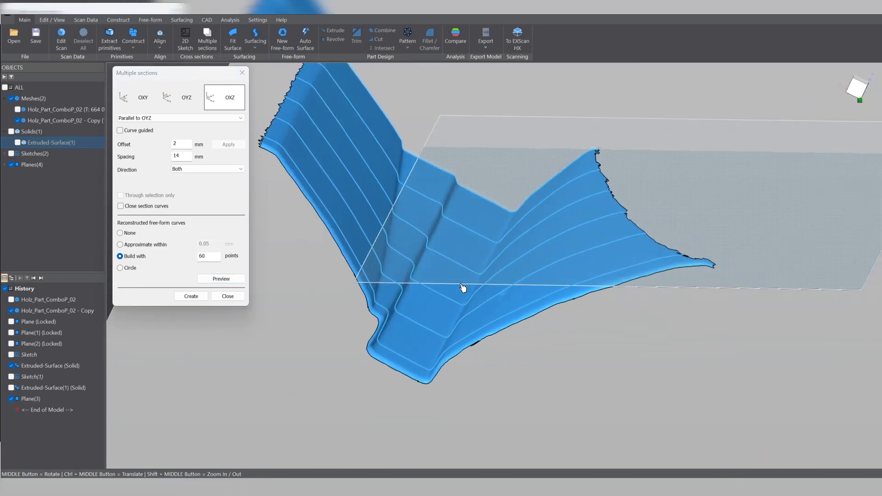
Try building the free-form section curves with 10 points and preview how they follow the mesh
double_click(200, 256)
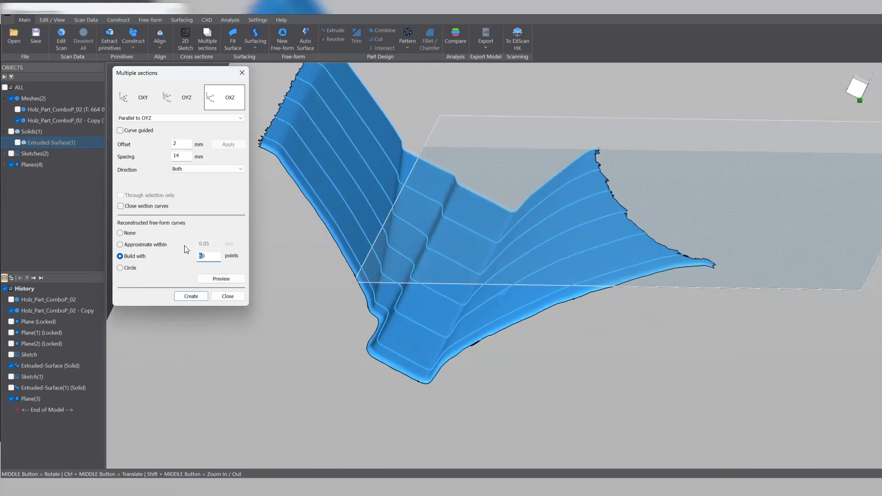
text(10)
click(221, 279)
middle_drag(328, 312, 478, 283)
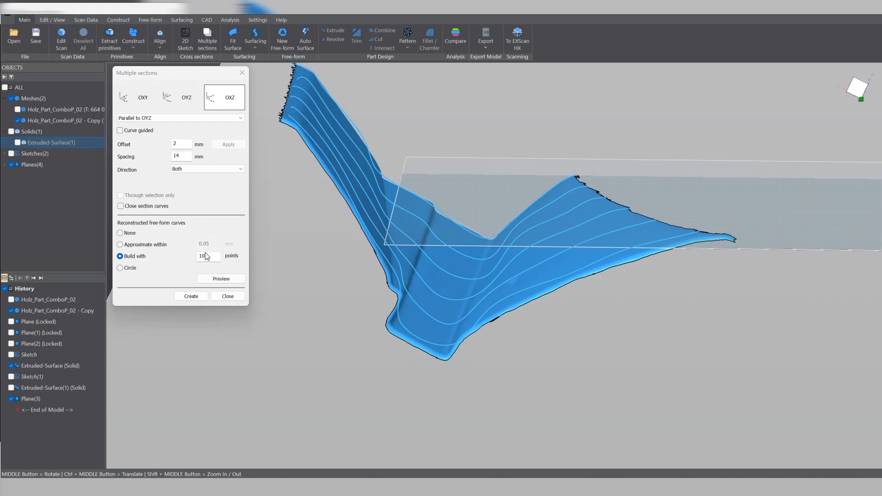
Set the free-form section curves back to 60 points, preview them and create the multiple sections
drag(203, 257, 189, 259)
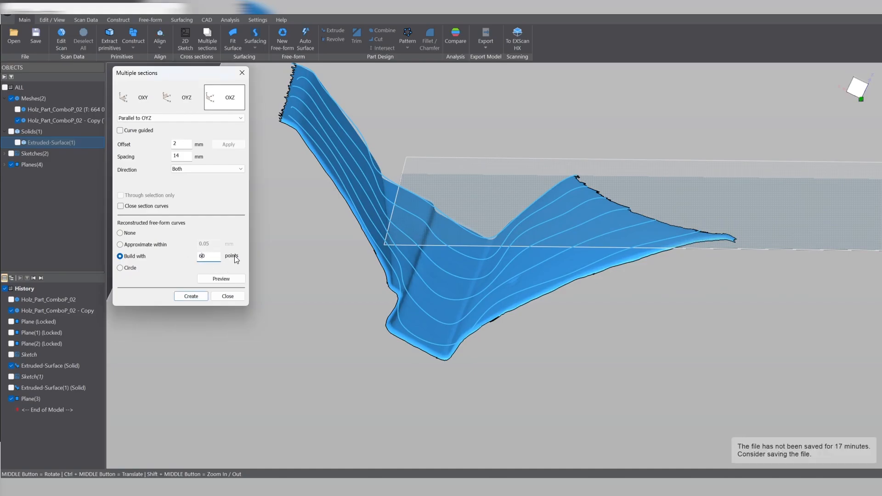
click(215, 282)
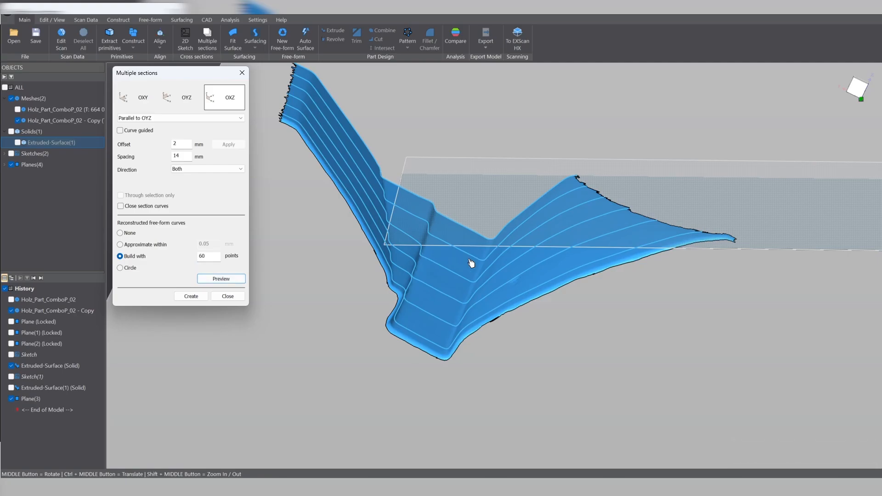
middle_drag(495, 251, 461, 243)
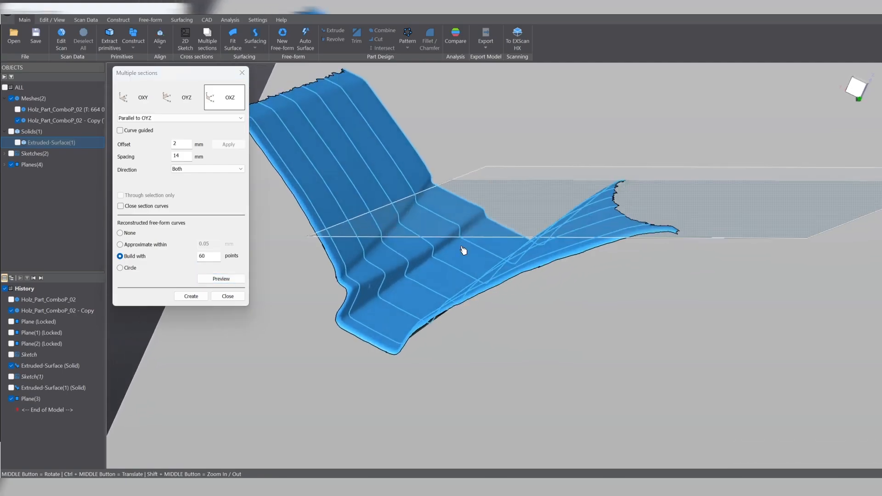
click(190, 296)
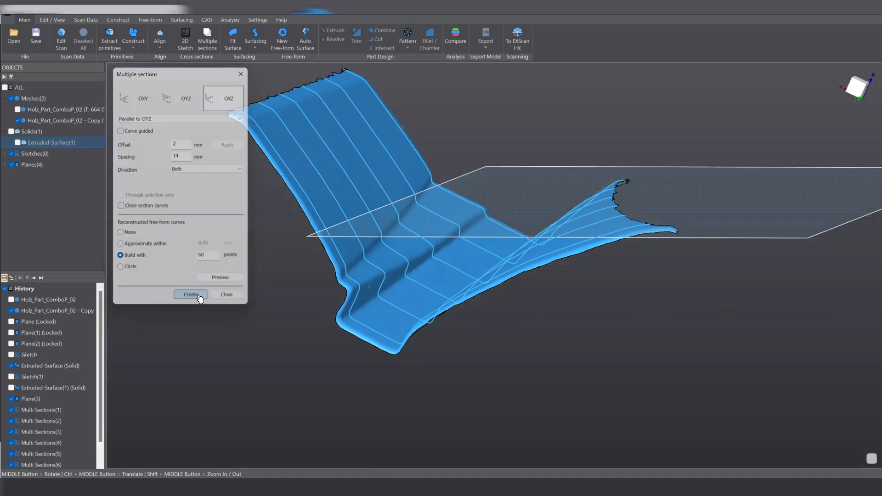
middle_drag(514, 214, 450, 241)
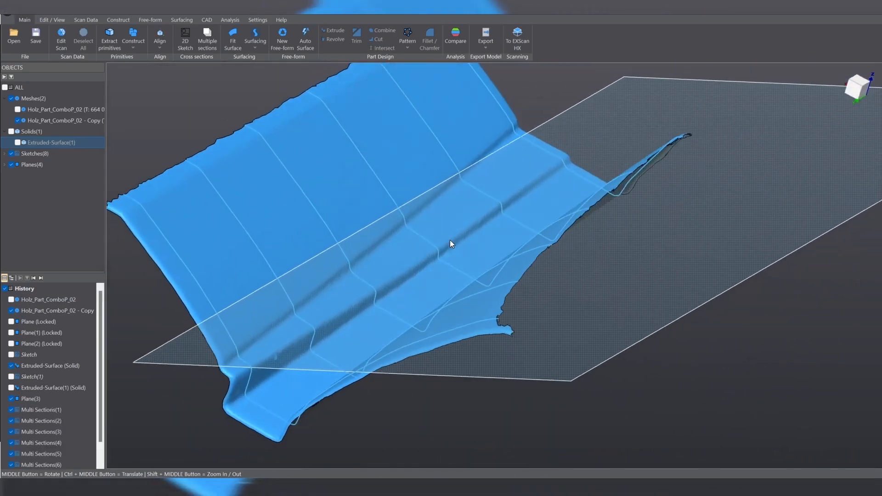
scroll(362, 197, down, 3)
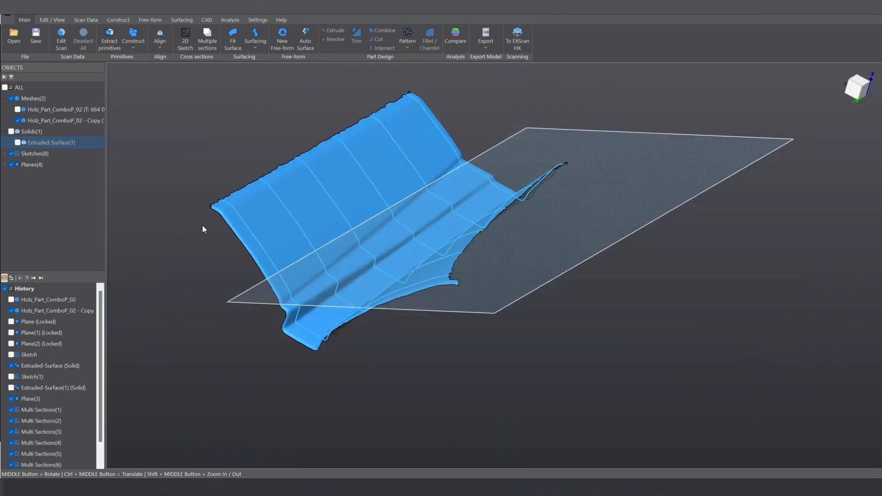
Hide all planes and start a surface loft through all six section curves
click(11, 164)
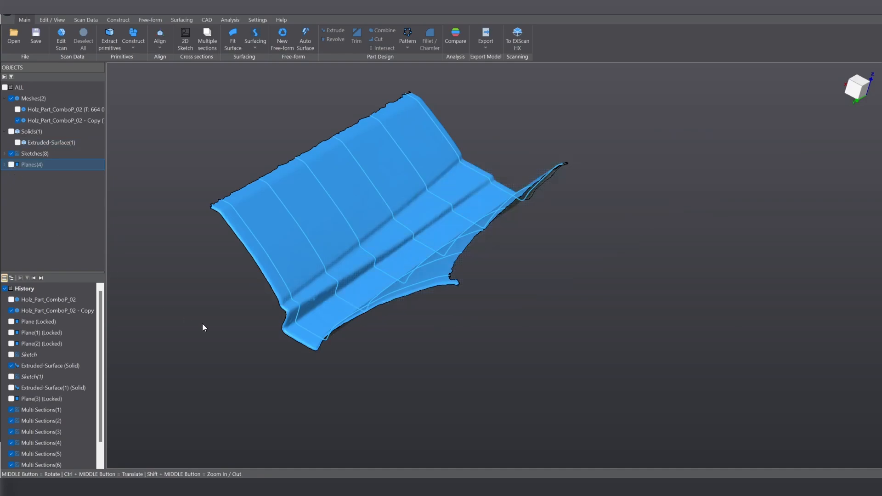
drag(175, 78, 644, 412)
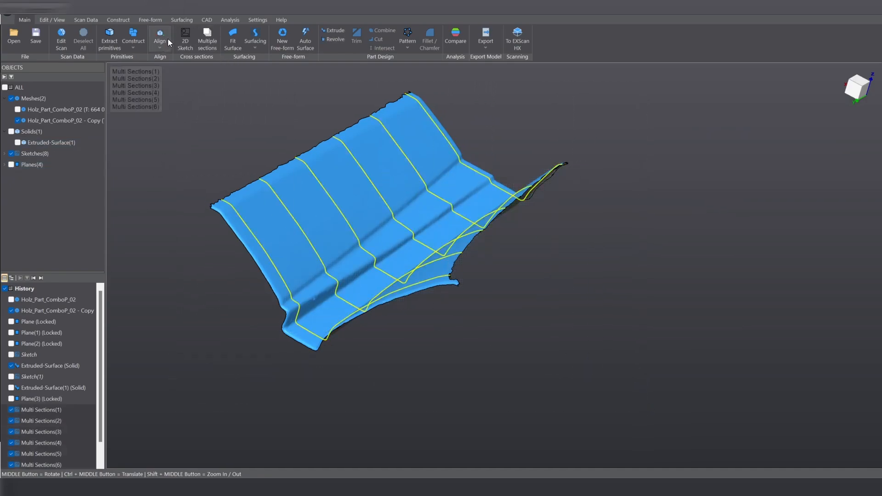
click(178, 20)
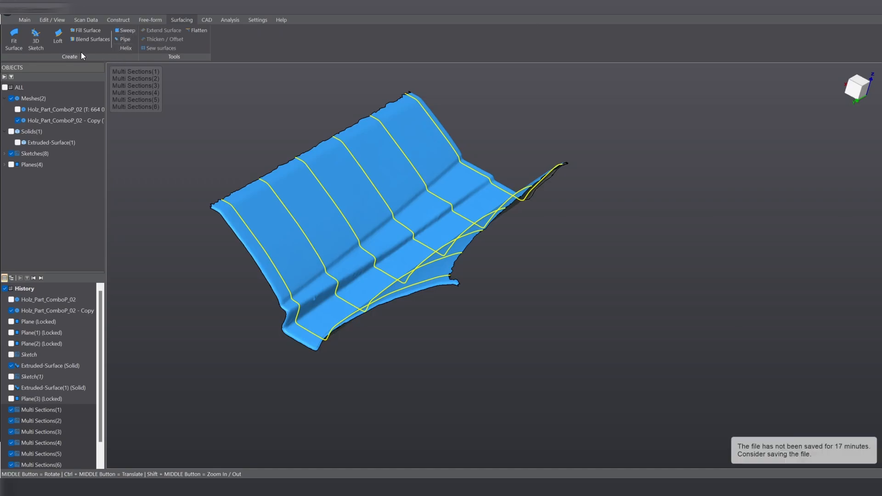
click(59, 36)
middle_drag(314, 383, 320, 422)
Make the loft ruled with iso-parametric approximation and create the surface
click(165, 88)
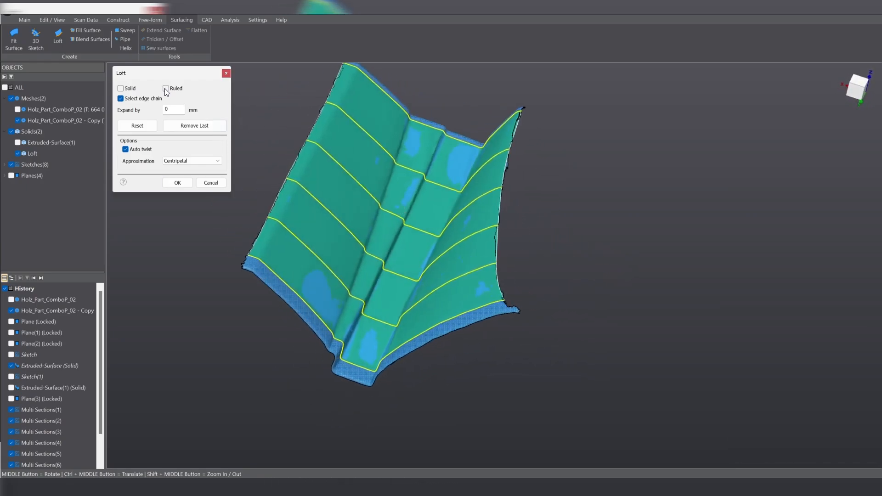
middle_drag(422, 243, 384, 235)
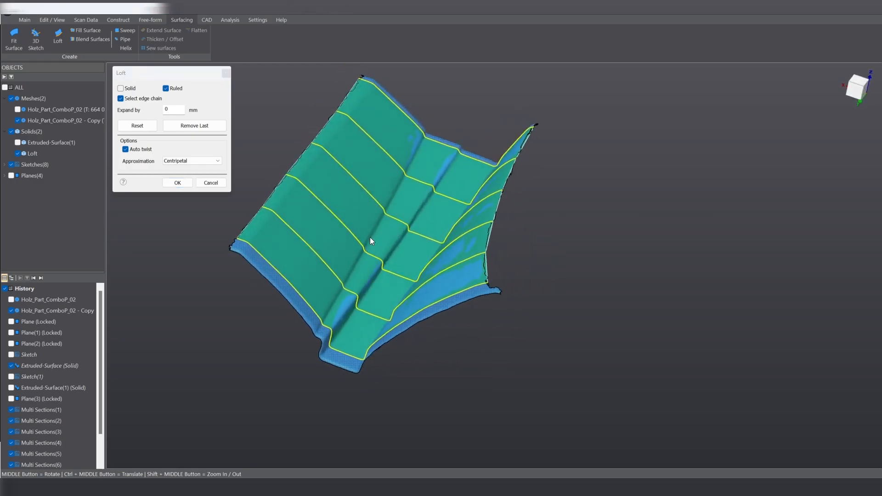
click(194, 160)
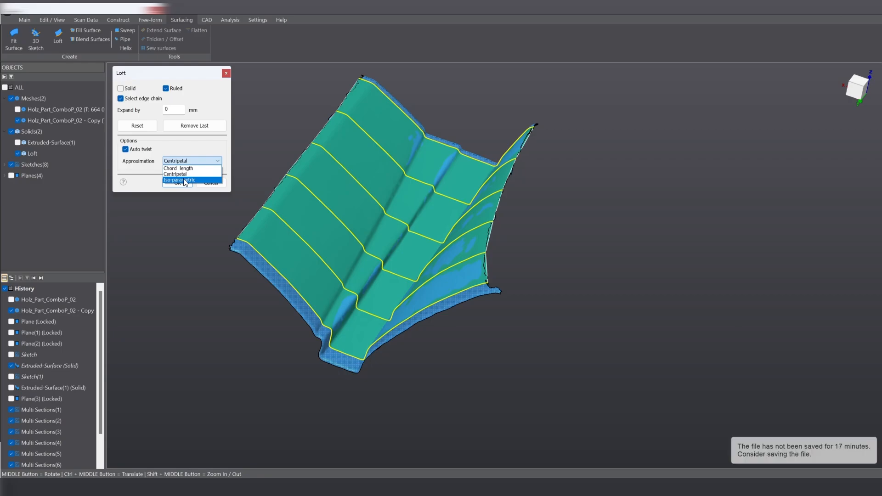
click(183, 179)
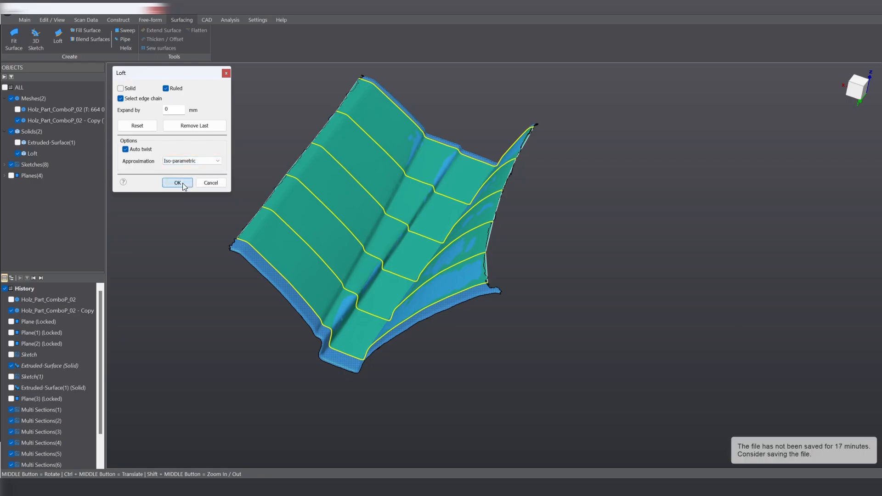
click(178, 182)
middle_drag(193, 201, 219, 246)
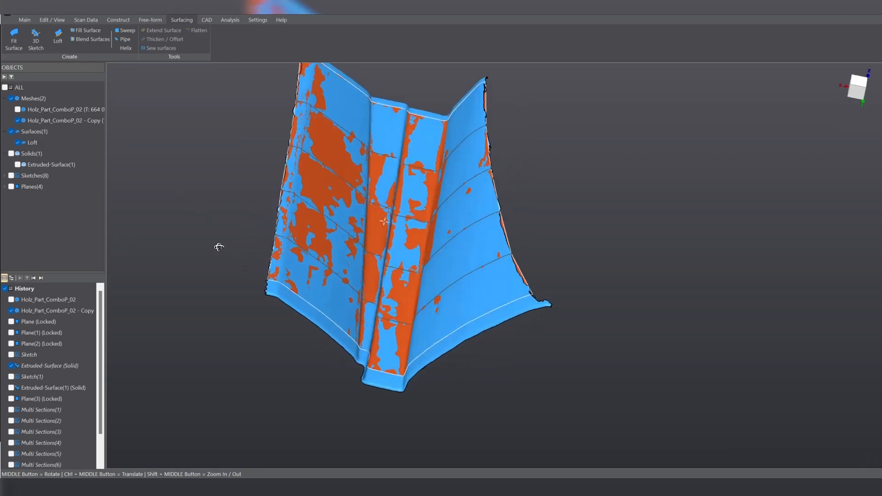
Inspect the loft with the copied mesh temporarily hidden, and flip the loft surface's orientation
click(18, 120)
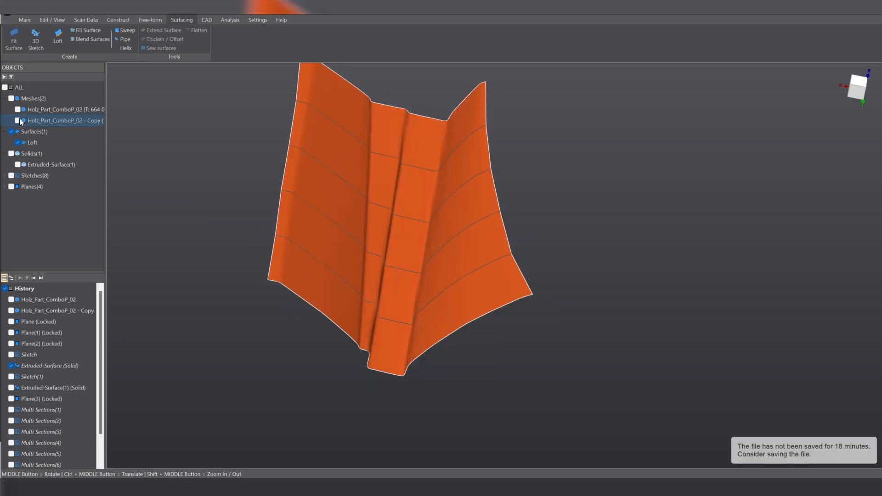
click(18, 120)
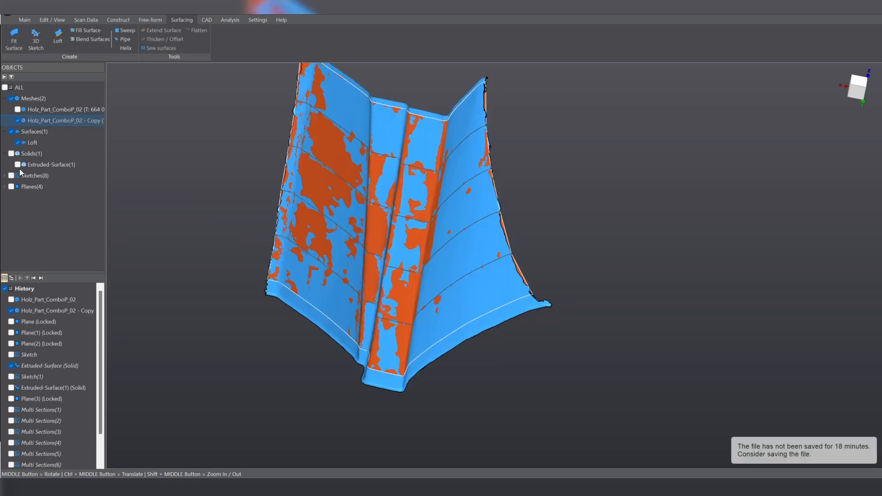
right_click(32, 142)
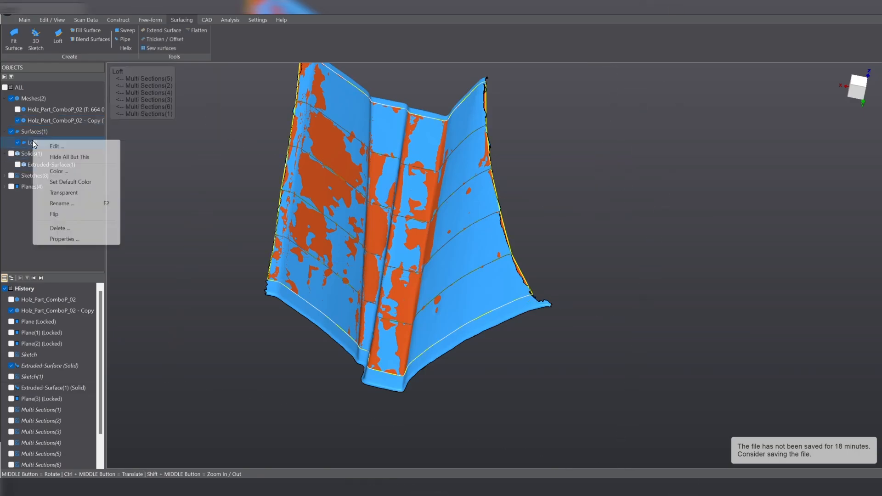
click(68, 215)
middle_drag(277, 273, 295, 273)
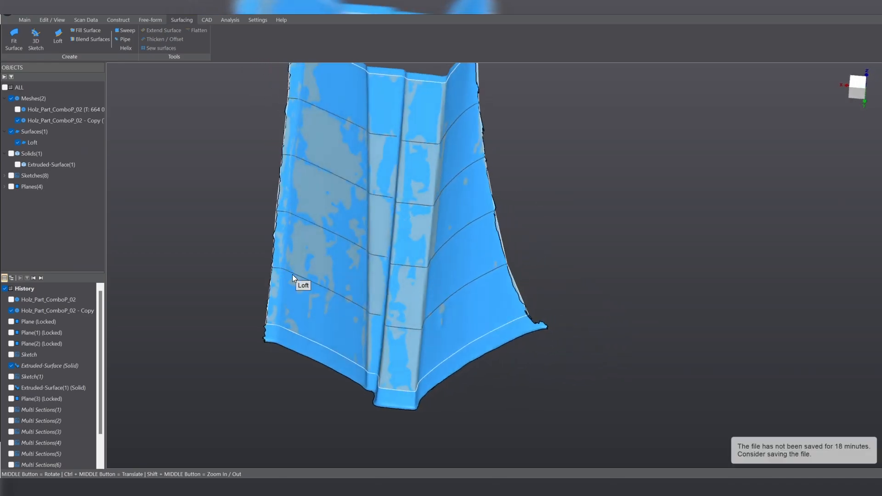
Show the extruded solid block together with the loft surface
click(18, 164)
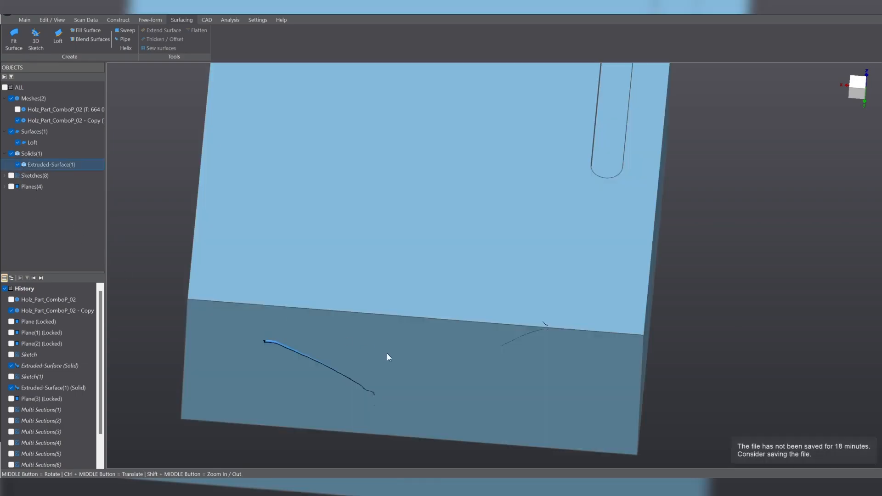
middle_drag(389, 354, 364, 359)
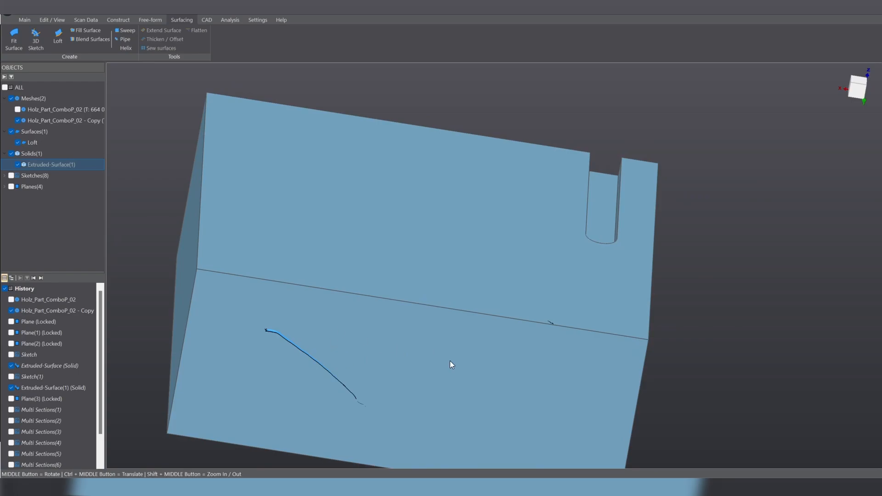
Show the first section curve, Multi Sections(1), and open it for editing
scroll(464, 213, down, 3)
scroll(459, 294, up, 2)
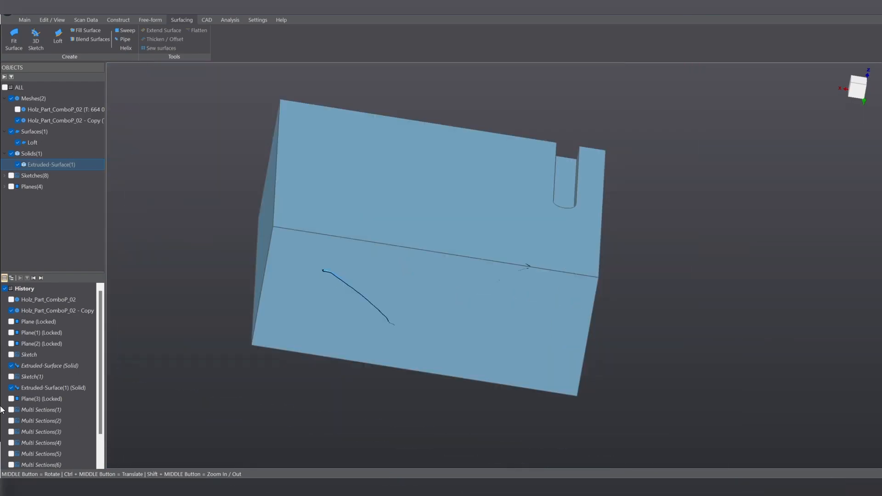
click(43, 412)
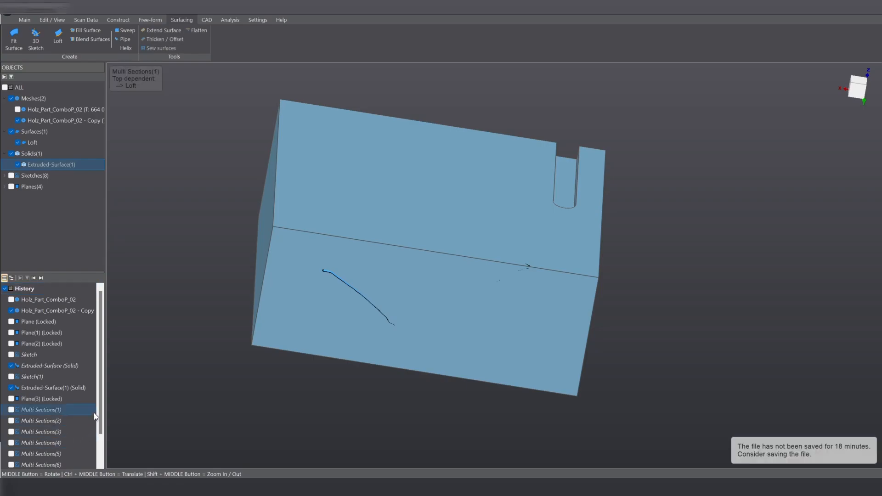
drag(99, 403, 99, 434)
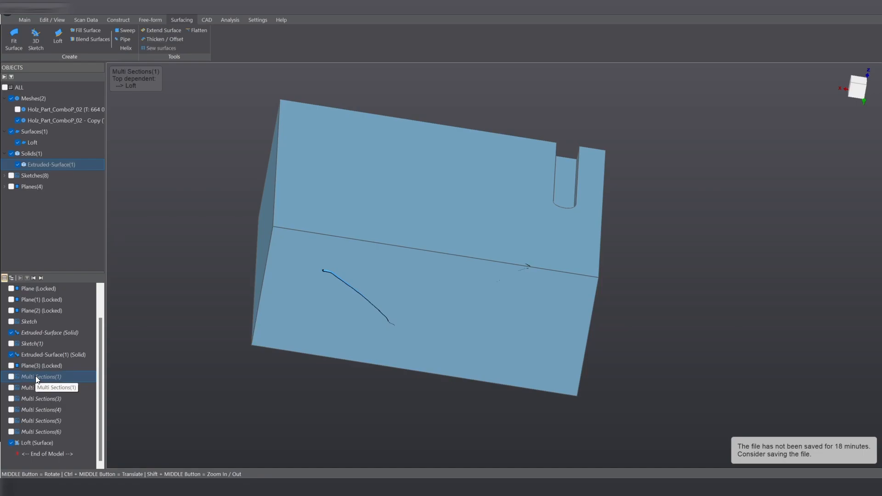
click(11, 377)
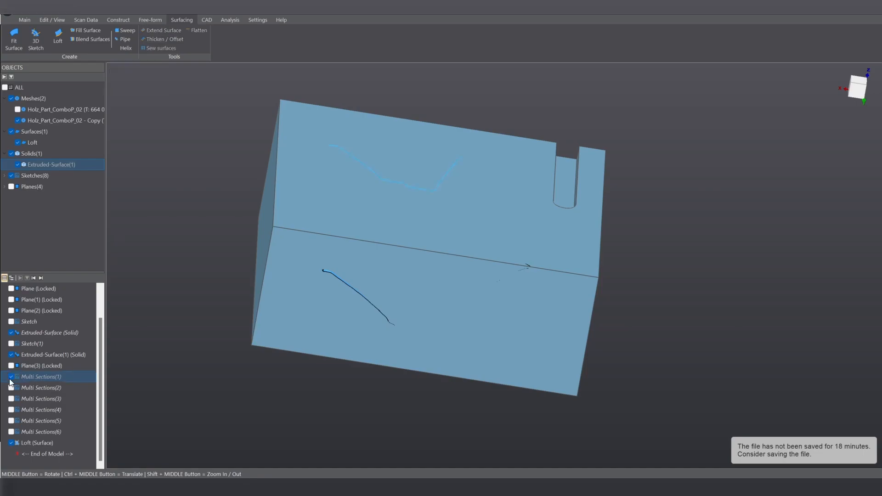
double_click(34, 376)
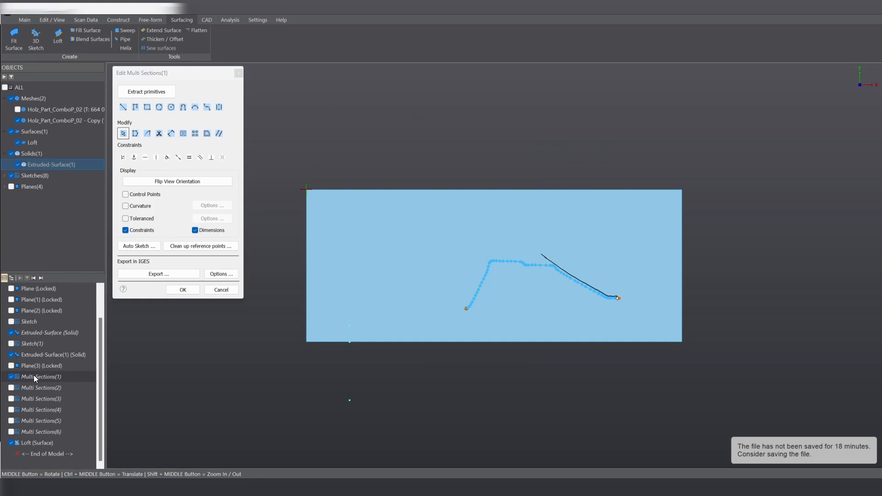
Stretch both end points of the section curve outward and down past the lower edge of the block
scroll(461, 316, up, 3)
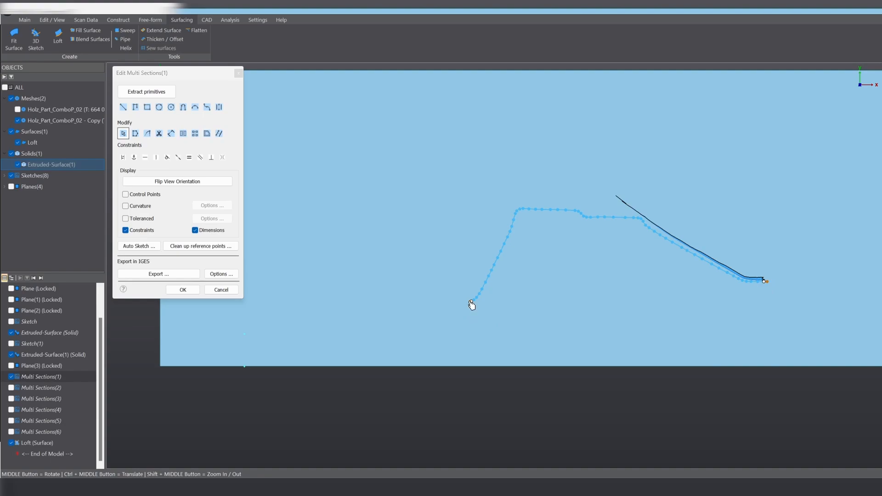
mouse_move(471, 304)
mouse_down()
mouse_move(427, 340)
mouse_move(386, 341)
mouse_move(307, 383)
mouse_up()
drag(764, 281, 845, 417)
Reposition the curve points next to the stretched ends to smooth the transitions out of the original section profile
scroll(744, 298, up, 5)
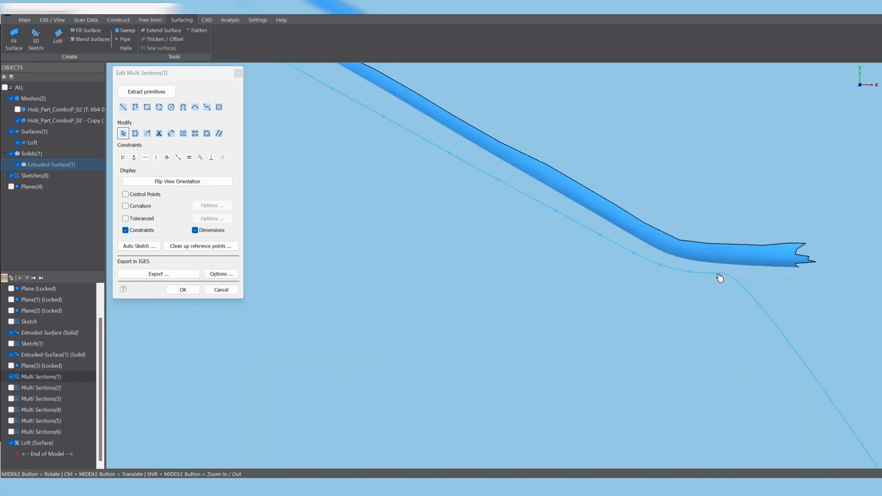
drag(720, 277, 716, 319)
drag(686, 283, 685, 291)
drag(660, 265, 662, 270)
scroll(657, 282, down, 5)
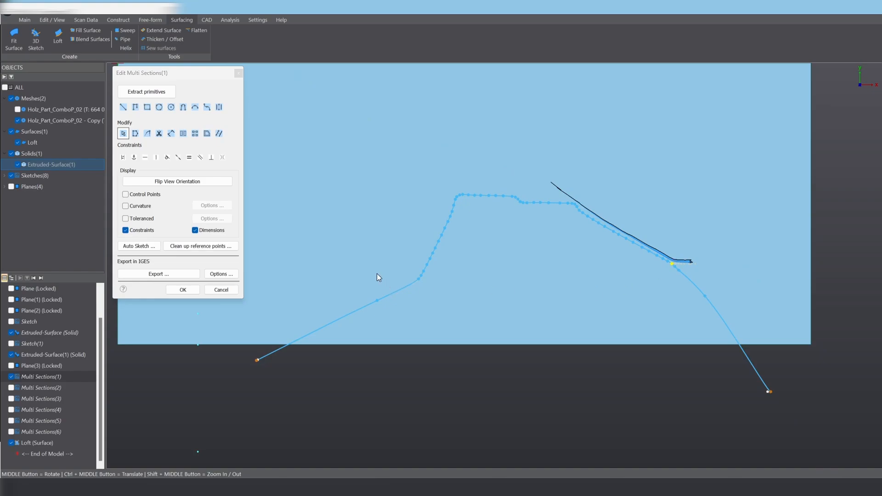
scroll(560, 332, up, 5)
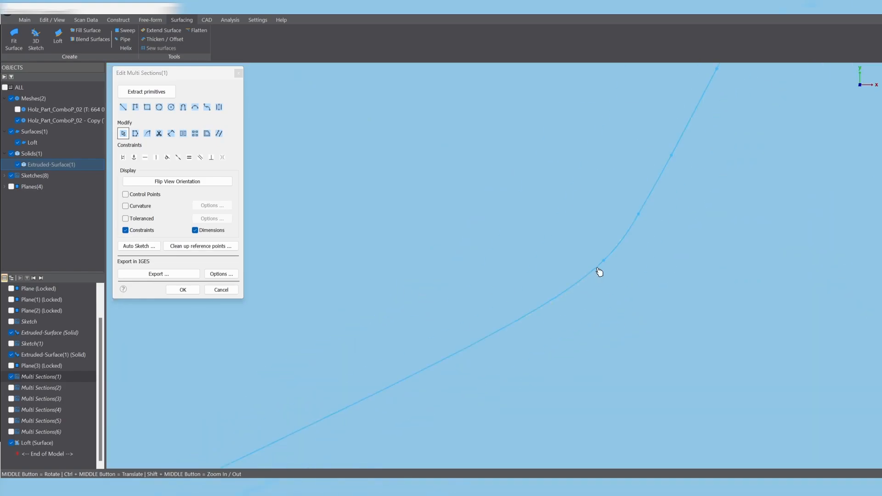
Reposition the curve points where the left extension of Multi Sections(1) meets the scanned profile to smooth the transition, and accept the sketch
mouse_move(605, 261)
mouse_down()
mouse_move(608, 268)
mouse_move(602, 261)
mouse_up()
scroll(602, 248, down, 5)
drag(425, 341, 466, 381)
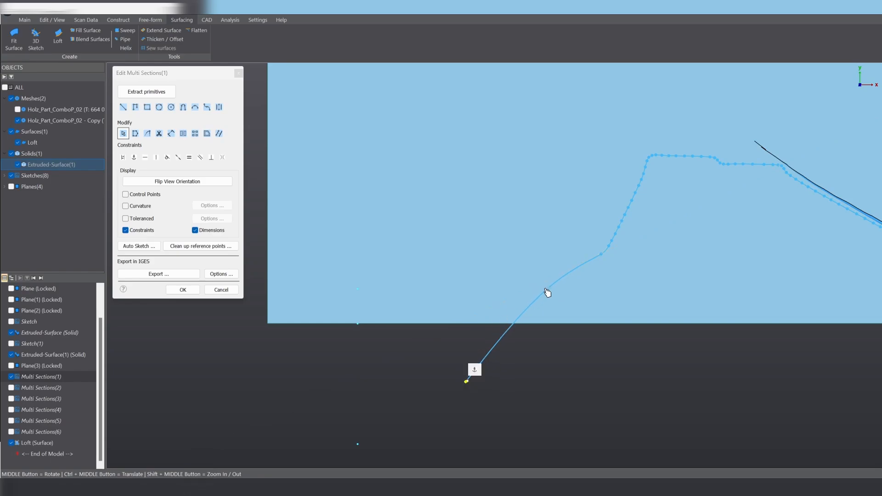
drag(546, 291, 560, 300)
scroll(596, 257, up, 5)
scroll(568, 273, down, 8)
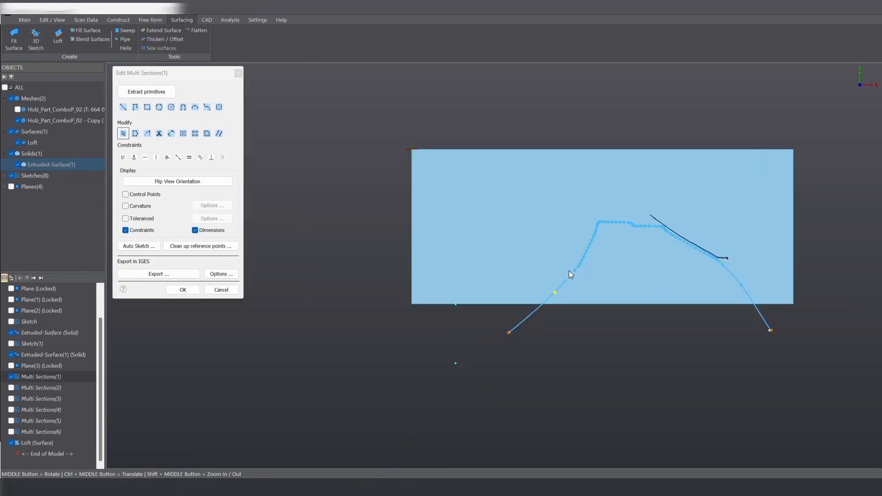
click(182, 289)
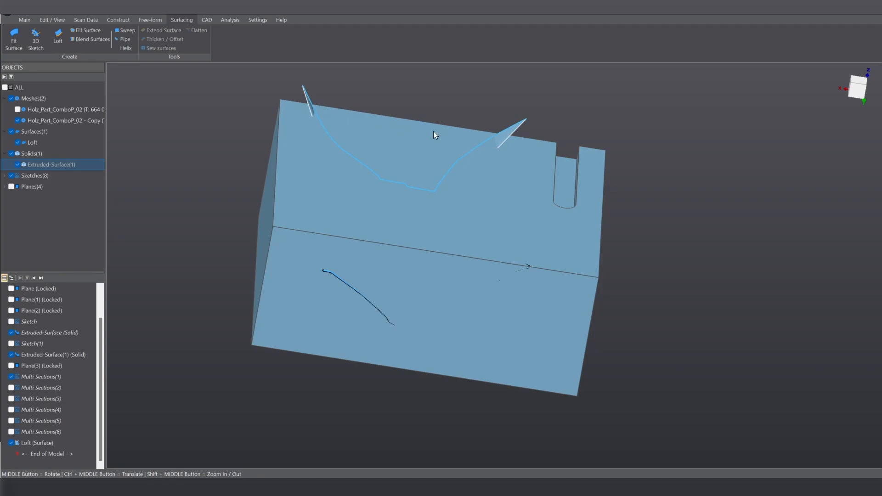
Display the Multi Sections(2) sketch and open it for editing
middle_drag(434, 134, 360, 134)
middle_drag(409, 197, 470, 182)
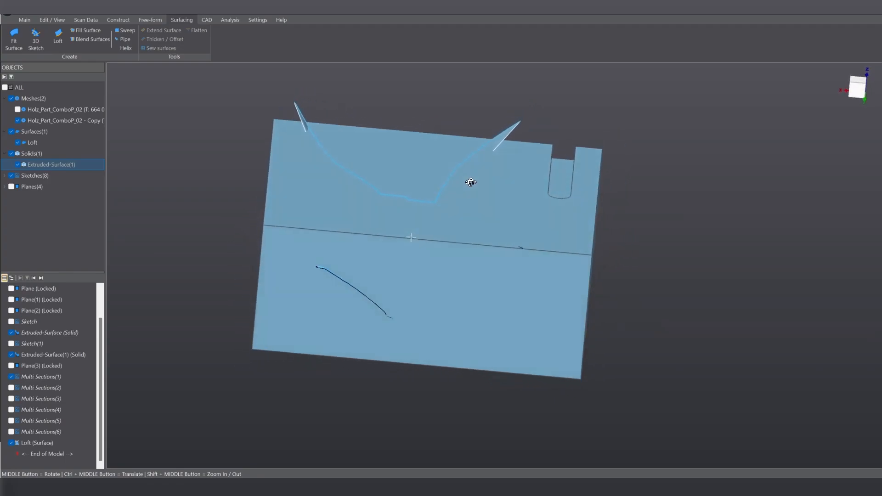
click(11, 387)
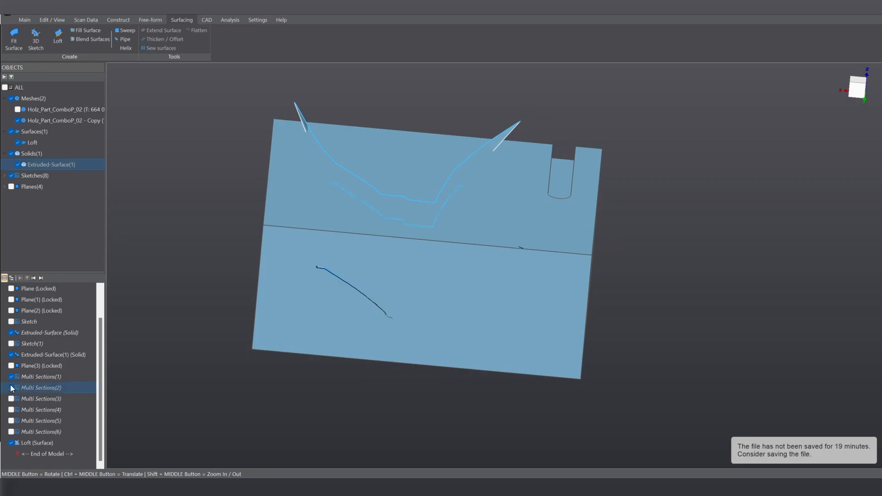
double_click(29, 390)
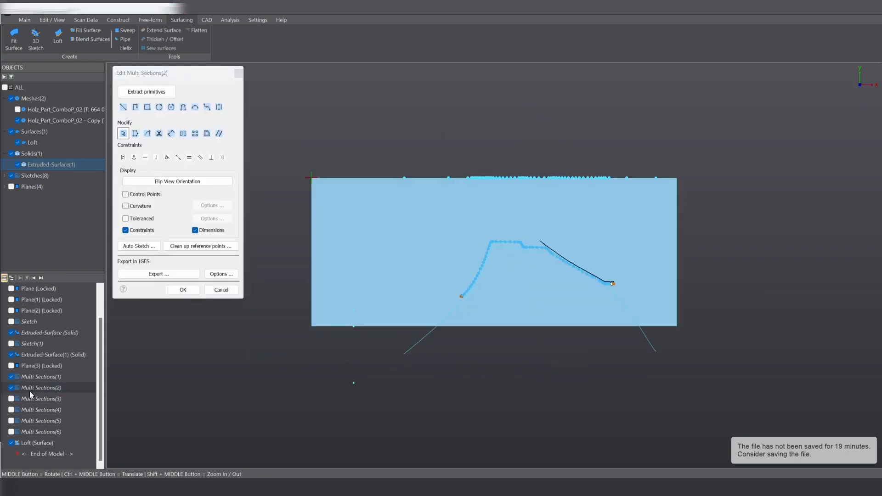
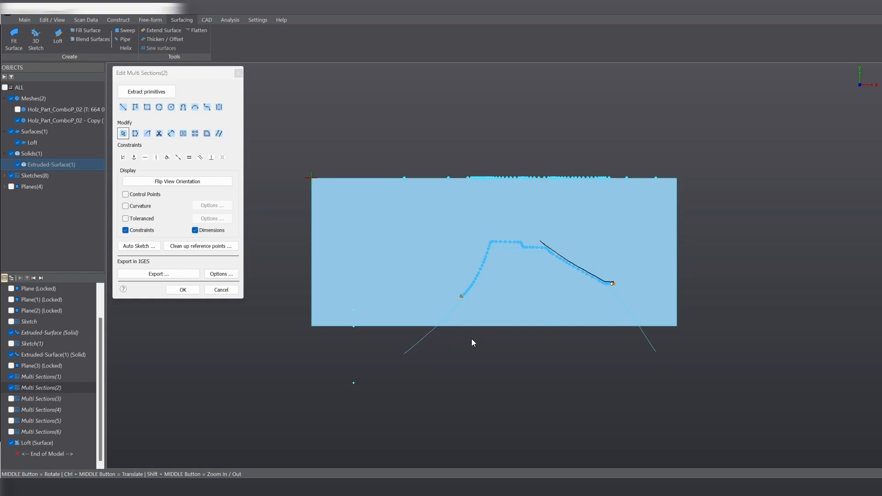
scroll(473, 342, up, 2)
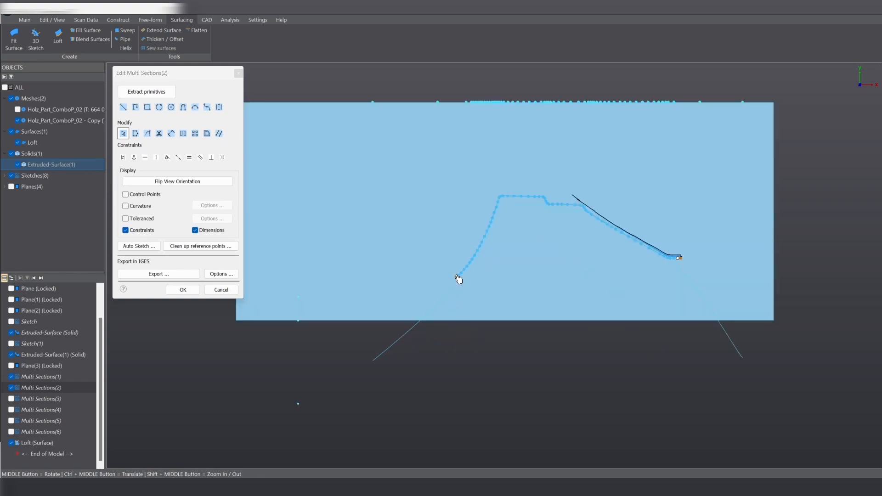
drag(459, 278, 371, 363)
scroll(403, 325, up, 5)
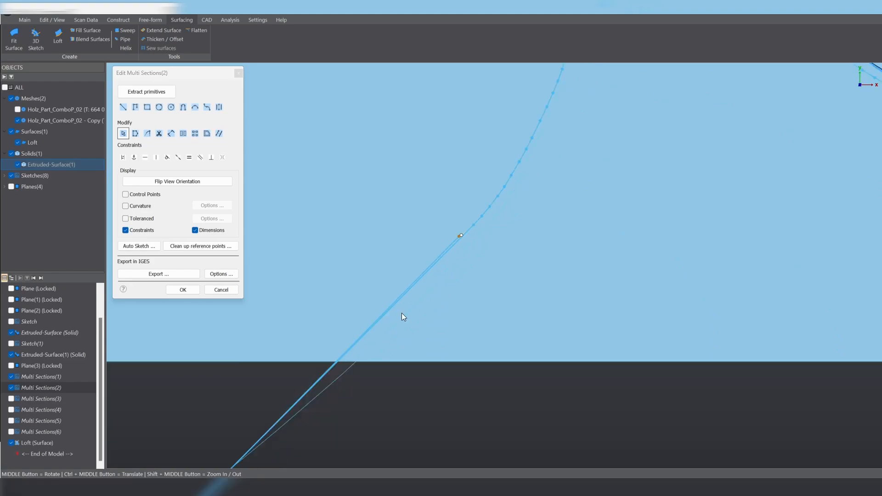
scroll(402, 313, down, 3)
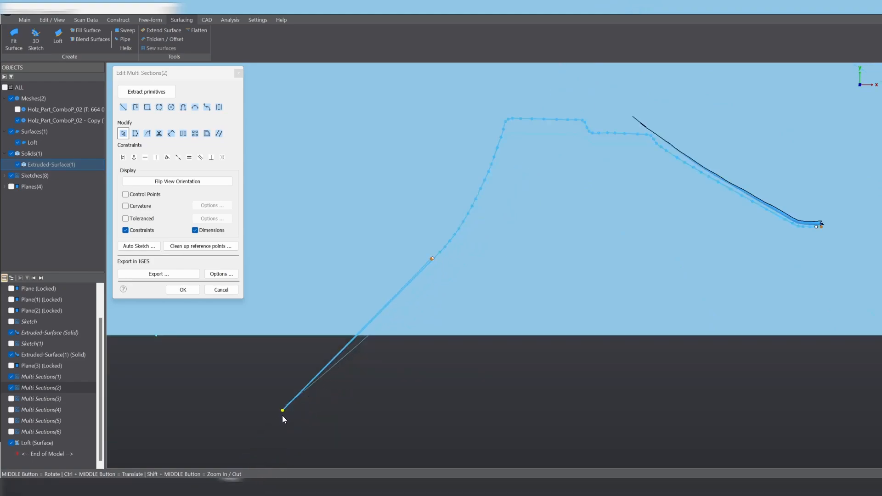
key(Delete)
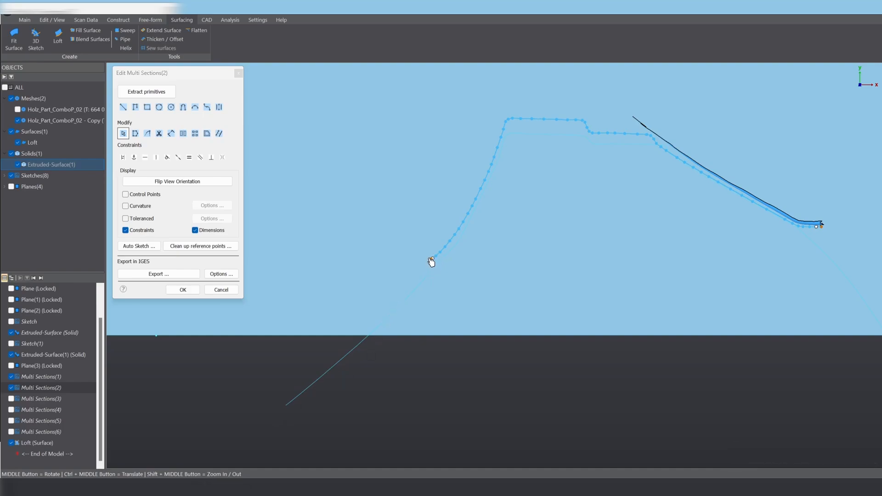
Extend the left end of Multi Sections(2) beyond the block to the end of Multi Sections(1), and smooth the junction points
mouse_move(432, 258)
mouse_down()
mouse_move(351, 360)
mouse_move(288, 404)
mouse_up()
scroll(472, 265, up, 3)
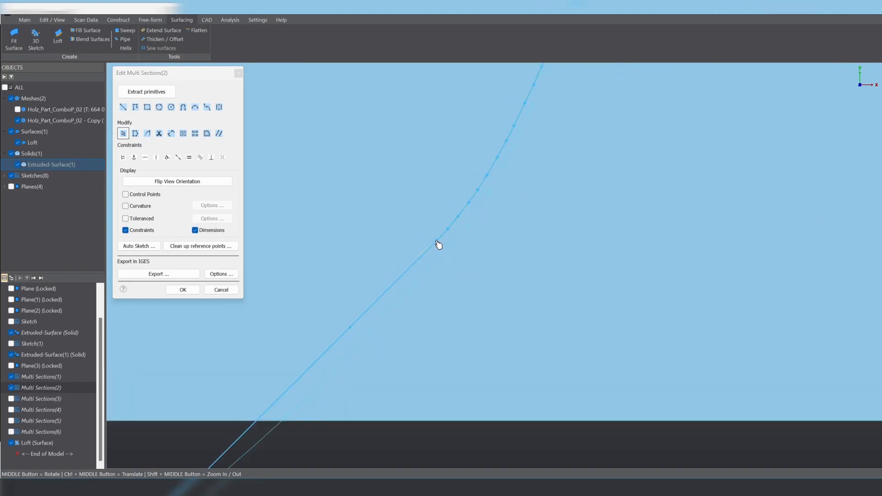
drag(437, 244, 437, 243)
click(451, 227)
scroll(349, 244, down, 3)
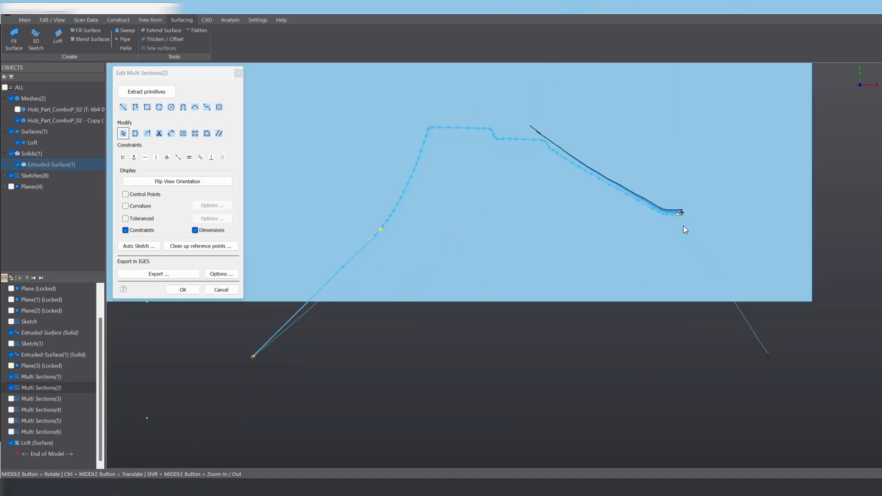
Extend the right end of Multi Sections(2) beyond the block like Multi Sections(1), smooth its junction points, and accept the sketch
scroll(684, 203, up, 3)
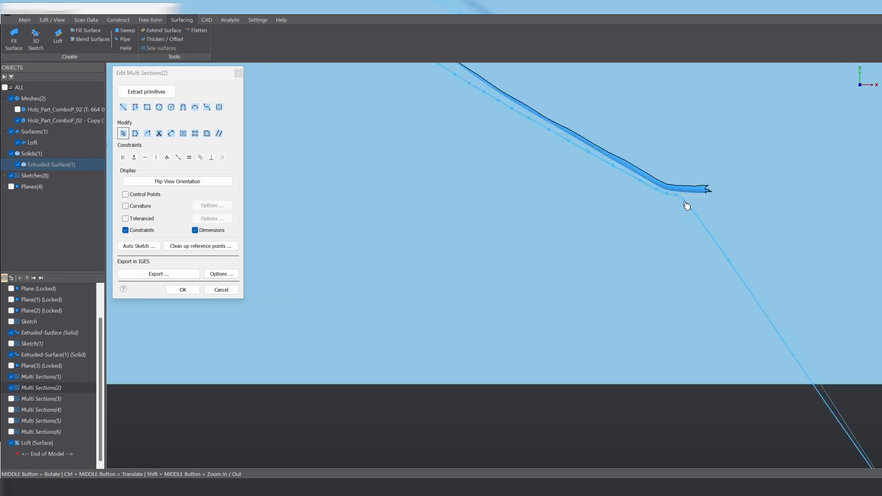
drag(658, 192, 699, 235)
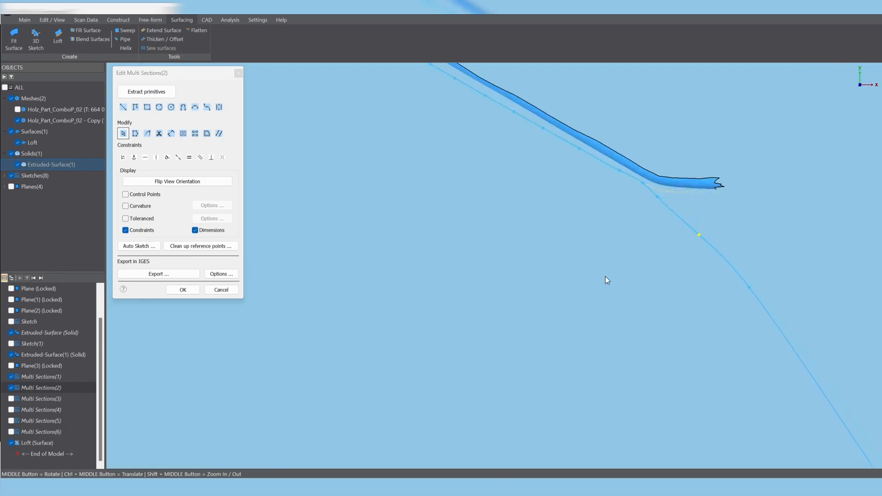
scroll(622, 211, down, 2)
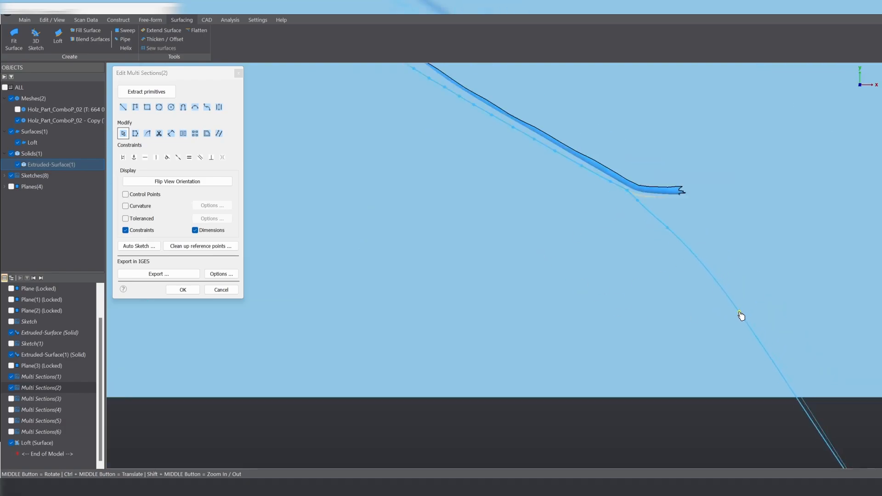
scroll(623, 265, down, 2)
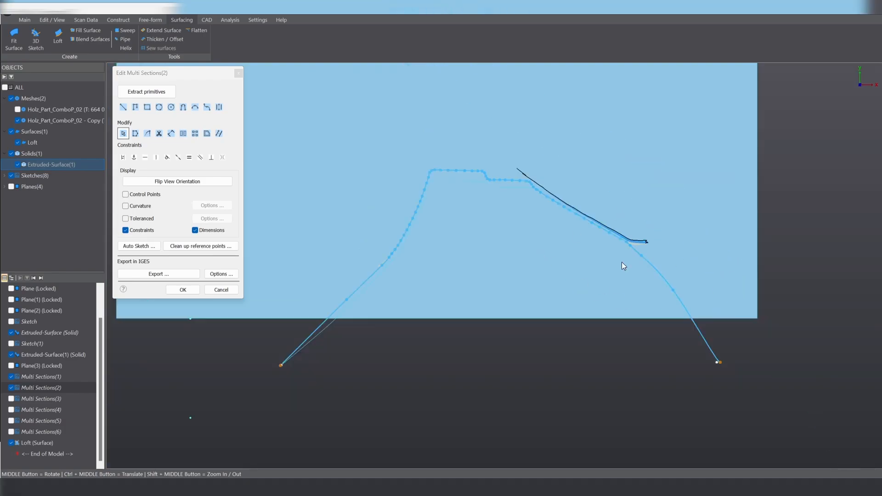
click(182, 289)
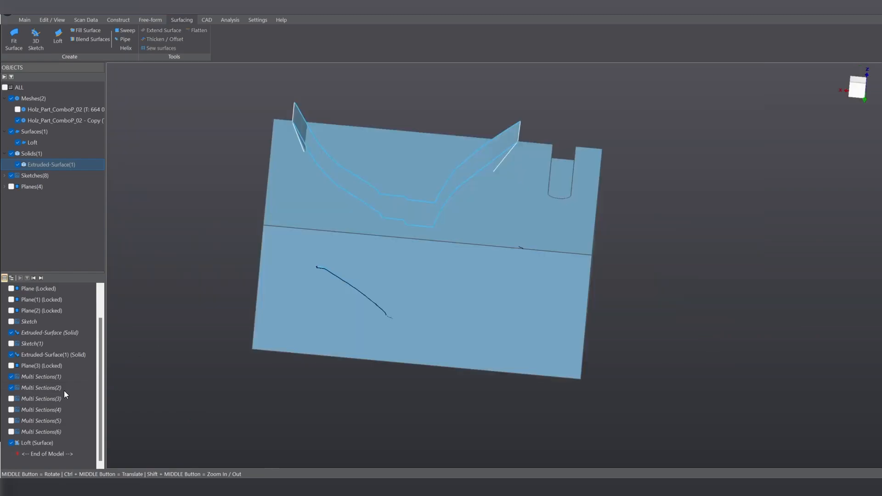
Display Multi Sections(3), open it for editing, and extend its ends beyond the block to the previous sections' endpoints
click(11, 399)
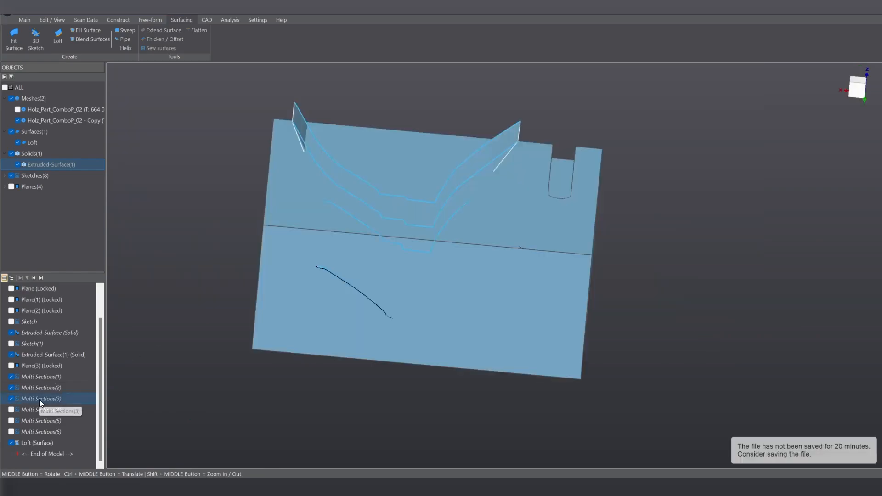
double_click(40, 398)
scroll(447, 330, up, 3)
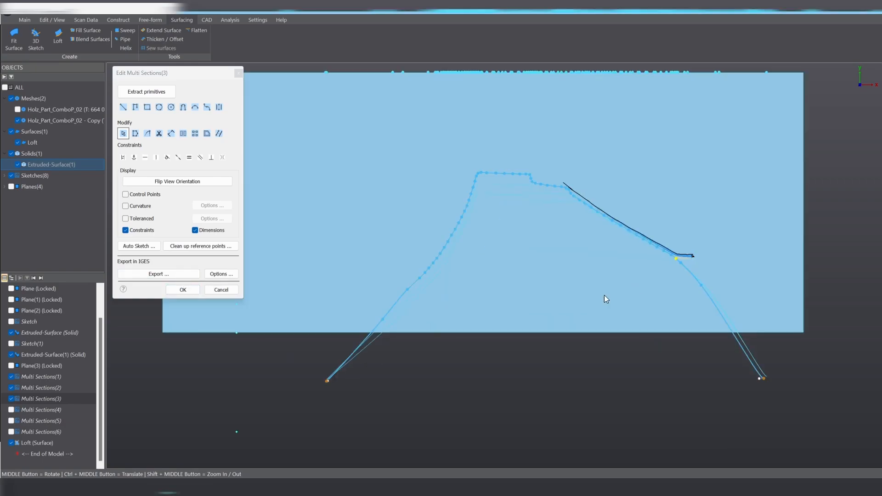
scroll(682, 236, up, 5)
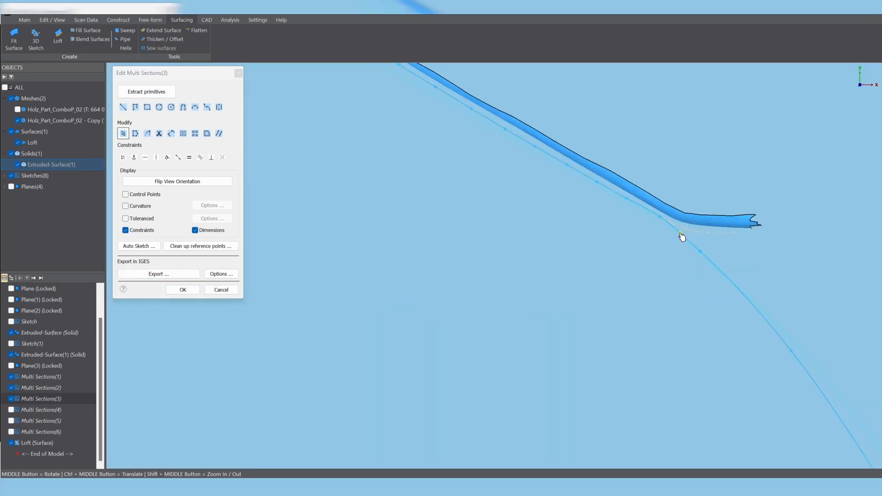
scroll(700, 228, down, 8)
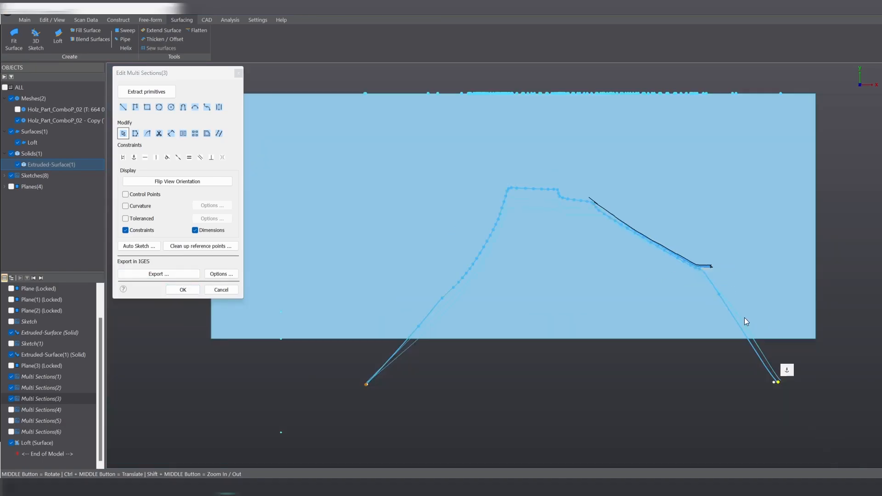
Smooth the curve of Multi Sections(3) where its extensions meet the profile by adjusting the junction points, and accept the sketch
scroll(469, 282, up, 5)
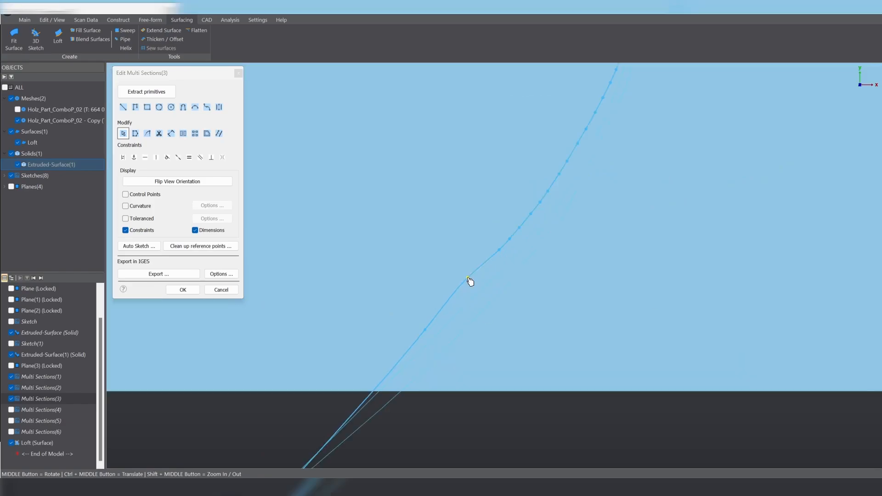
scroll(492, 275, down, 4)
mouse_move(368, 398)
mouse_down()
mouse_move(469, 288)
mouse_move(454, 288)
mouse_up()
scroll(457, 289, down, 6)
scroll(443, 307, up, 5)
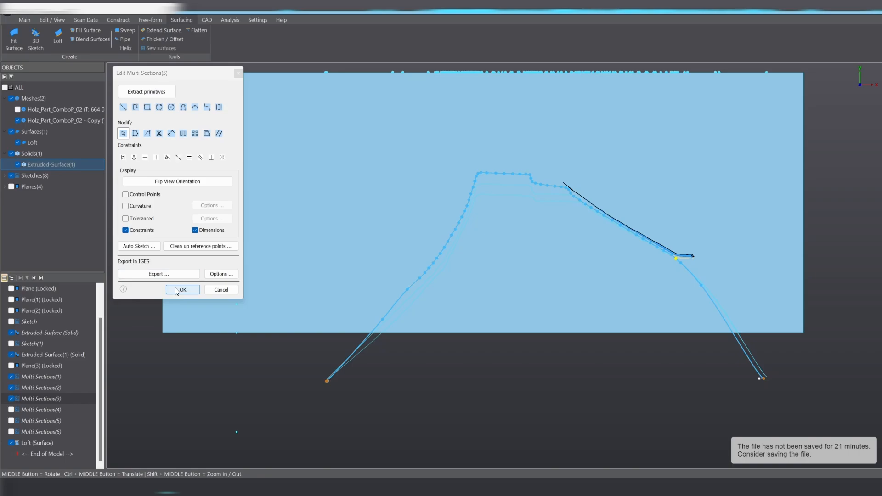
click(176, 290)
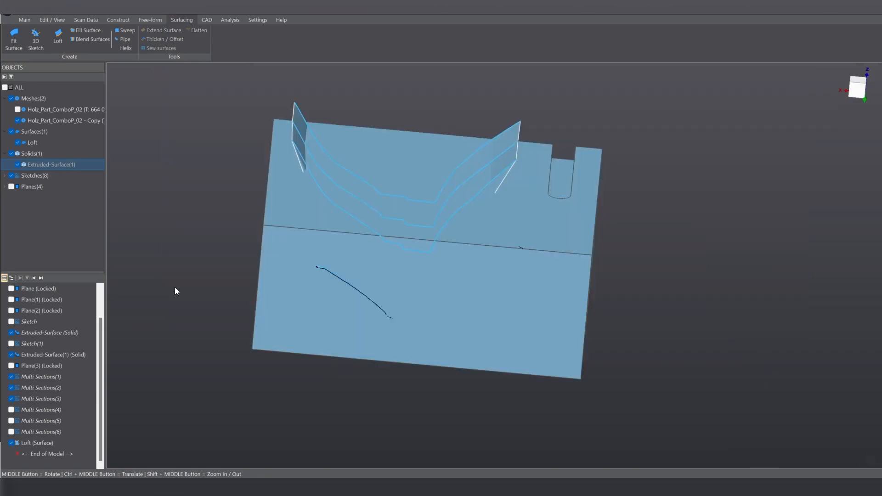
Display Multi Sections(4), open it for editing, and extend its ends beyond the block to the previous sections' endpoints
click(12, 410)
double_click(38, 409)
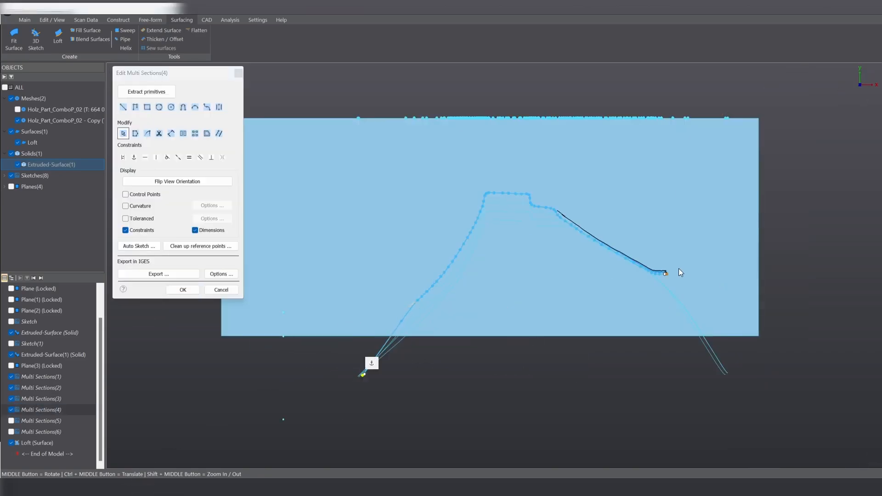
drag(666, 274, 729, 376)
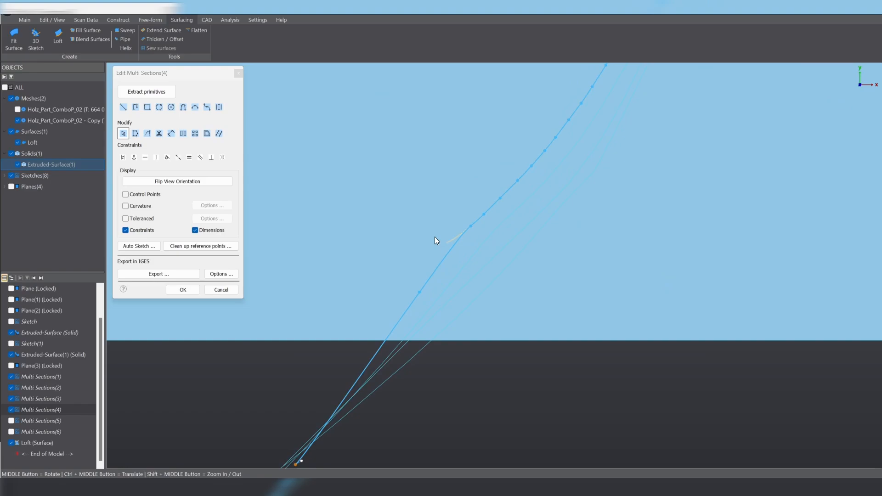
Shift the curve points at the left and right extension junctions of Multi Sections(4) to smooth them, and accept the sketch
scroll(469, 231, down, 1)
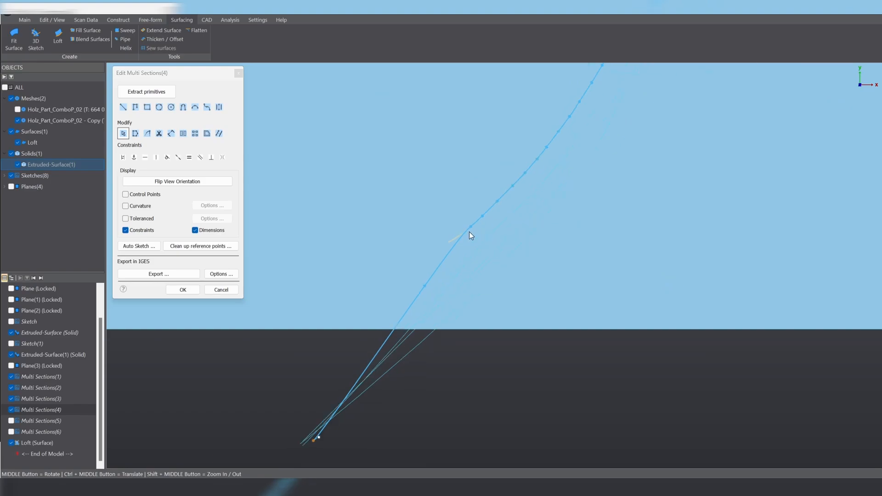
scroll(484, 219, down, 3)
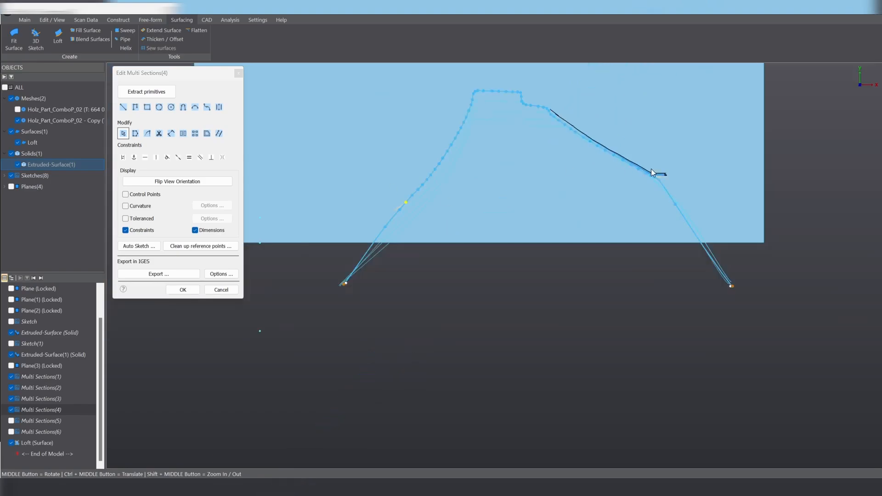
scroll(660, 178, up, 6)
drag(653, 180, 629, 180)
scroll(577, 241, down, 5)
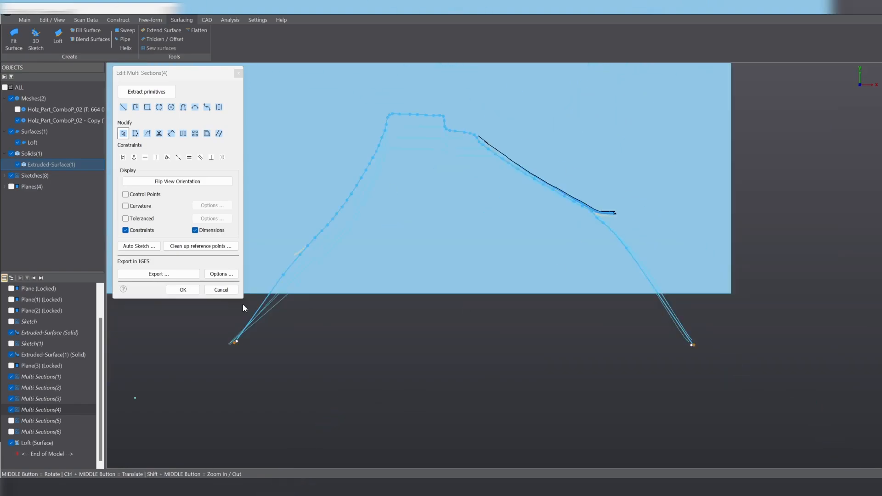
click(178, 292)
Display the Multi Sections(5) sketch and open it for editing
click(11, 421)
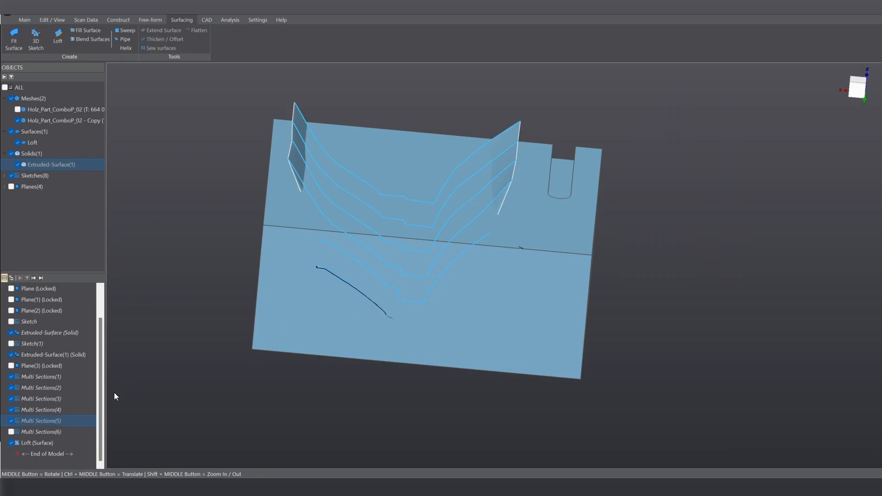
double_click(37, 424)
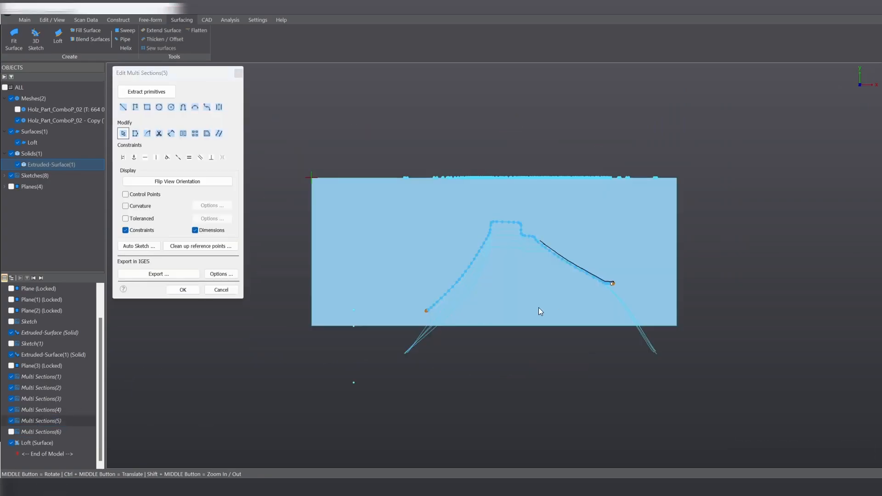
scroll(438, 338, up, 2)
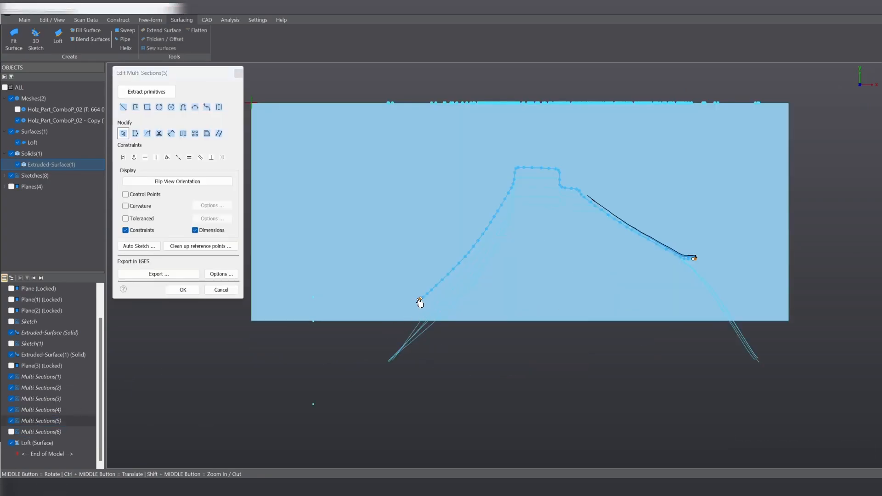
Extend the left end of Multi Sections(5) beyond the block to the other sections' left endpoints, and smooth the junction point
drag(420, 300, 416, 321)
scroll(419, 311, up, 2)
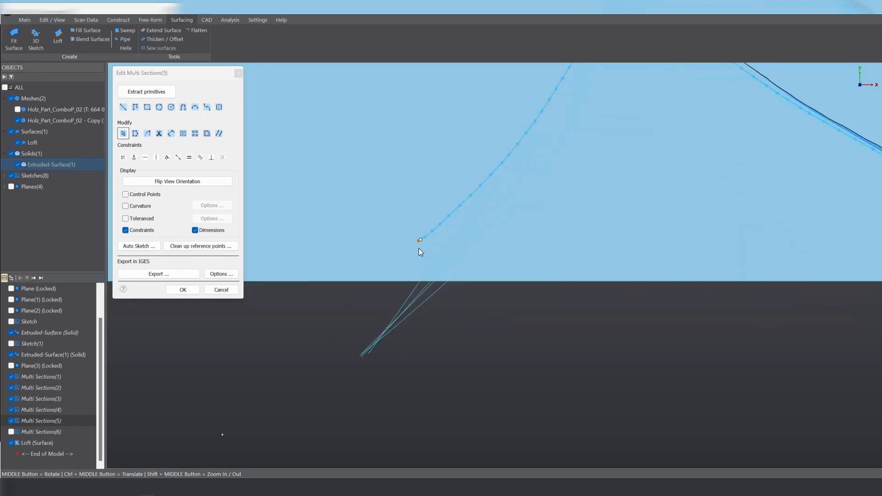
drag(418, 245, 350, 362)
drag(432, 231, 427, 236)
scroll(380, 262, down, 5)
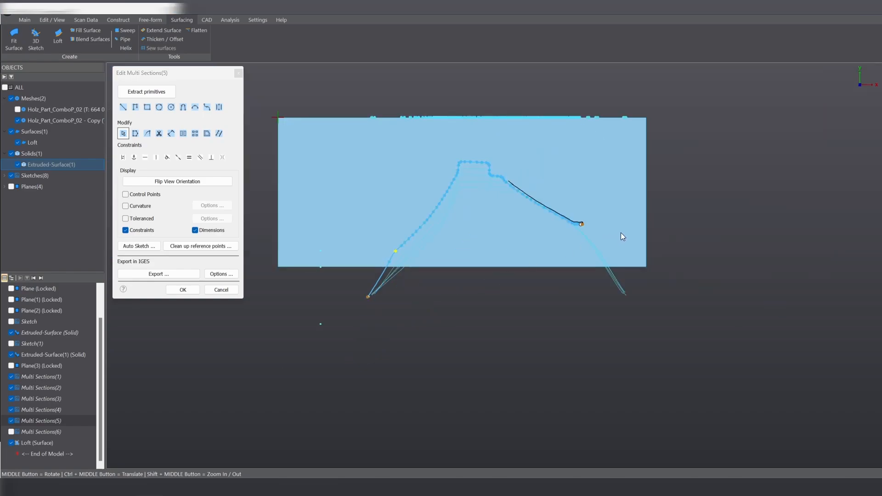
Extend the right end of Multi Sections(5) beyond the block to the other sections' endpoints, smooth the junction, and accept the sketch
scroll(592, 229, up, 4)
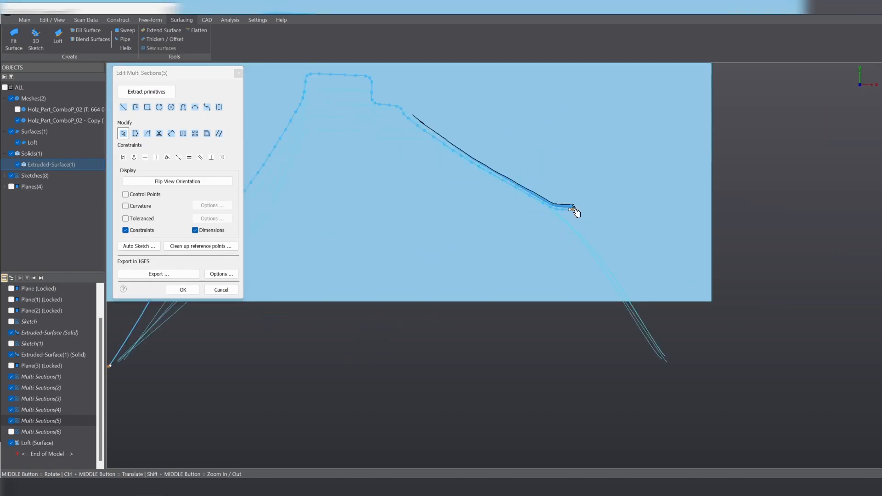
drag(574, 209, 652, 342)
scroll(545, 216, up, 3)
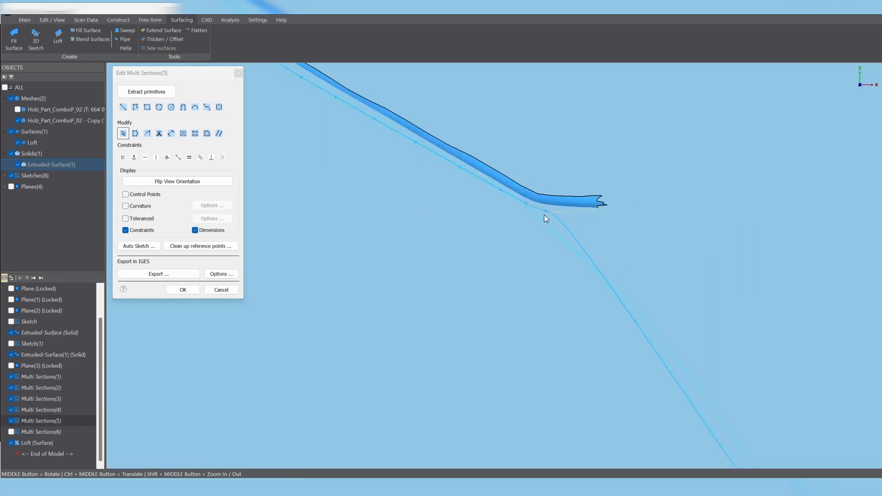
scroll(543, 227, down, 5)
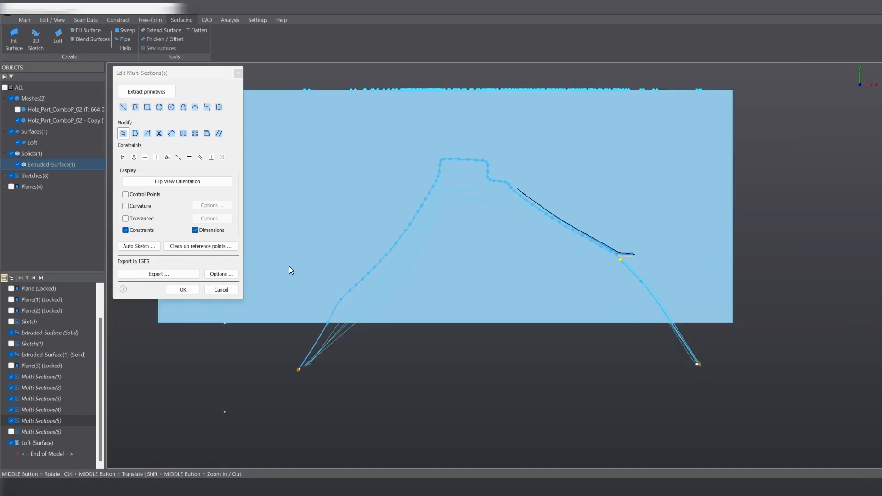
click(182, 290)
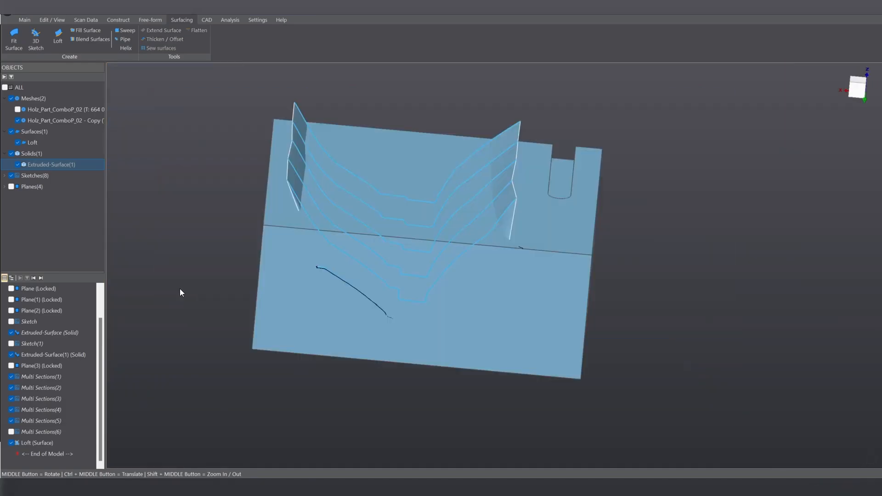
Open Multi Sections(6) for editing, extend its left end beyond the block, and adjust the curve points at the junction
double_click(28, 431)
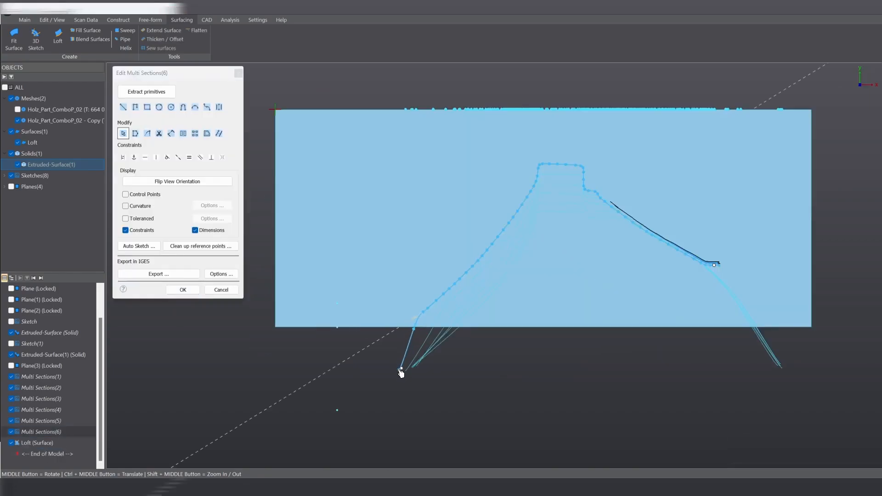
scroll(421, 315, up, 3)
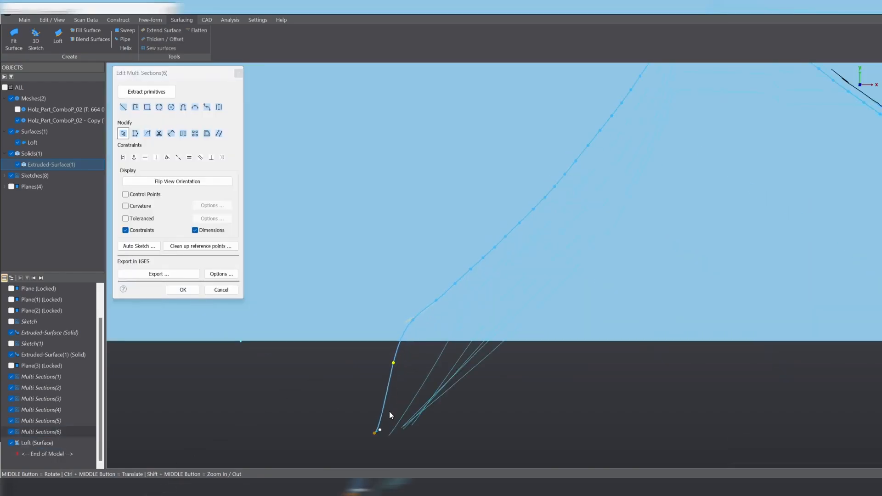
scroll(390, 411, down, 5)
Extend the right end of Multi Sections(6) beyond the block to the other sections' endpoints, smooth the junction, and accept the sketch
scroll(620, 303, up, 4)
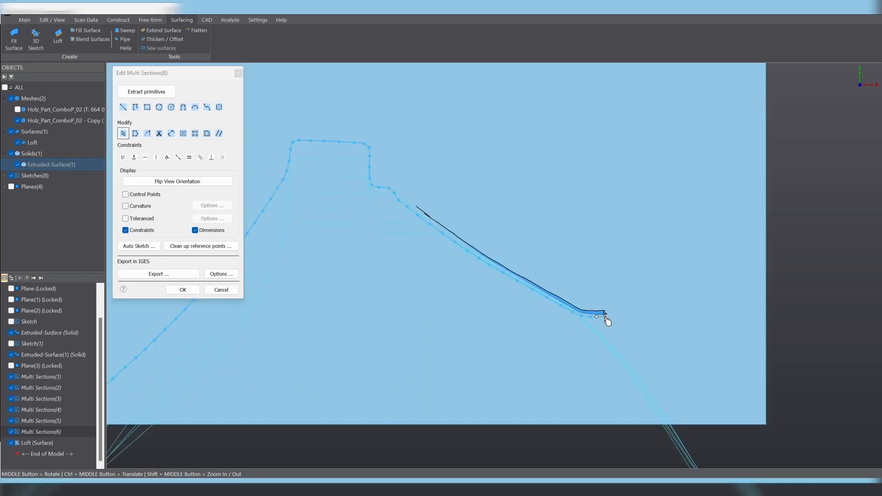
drag(605, 314, 682, 442)
scroll(597, 258, down, 4)
scroll(593, 293, up, 4)
drag(593, 294, 626, 347)
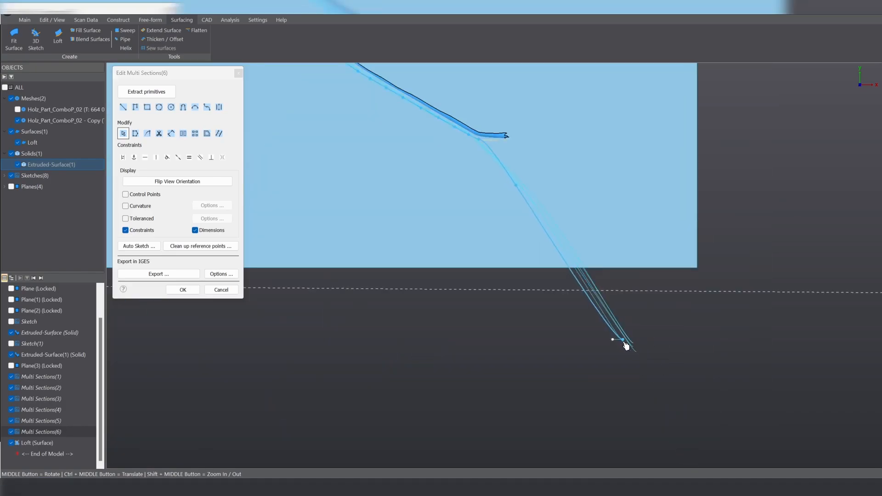
scroll(500, 156, up, 3)
scroll(515, 164, down, 3)
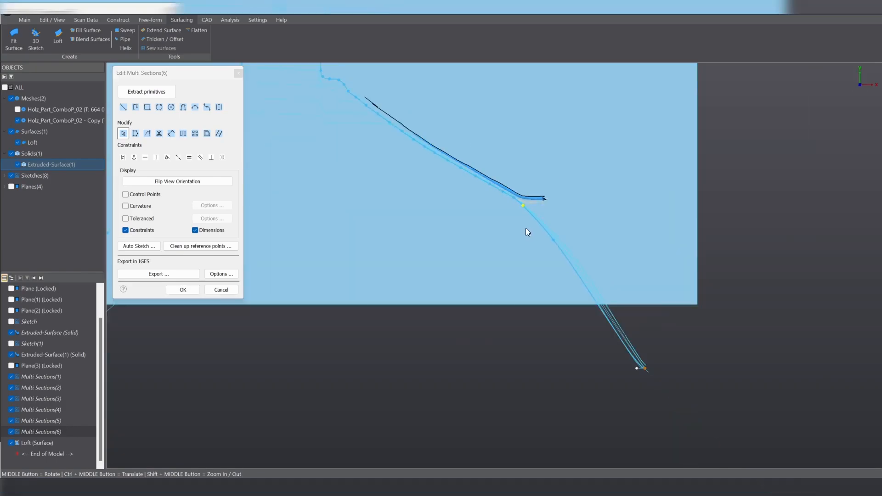
scroll(546, 272, down, 4)
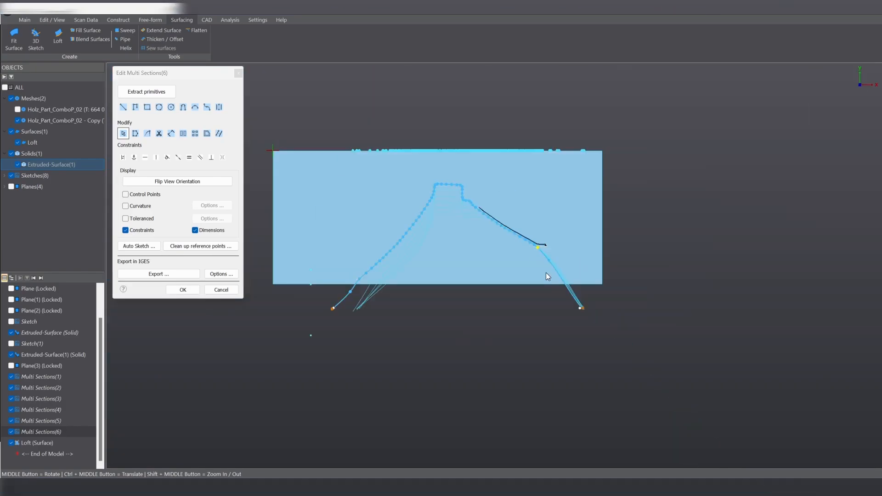
click(182, 290)
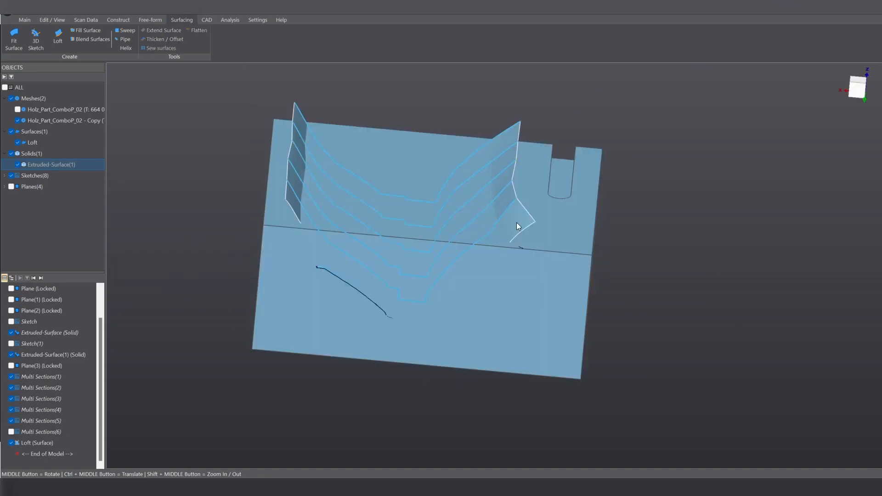
Examine how the loft surface fits the mesh and how far it reaches past the block, with the solid hidden and shown
middle_drag(516, 223, 454, 257)
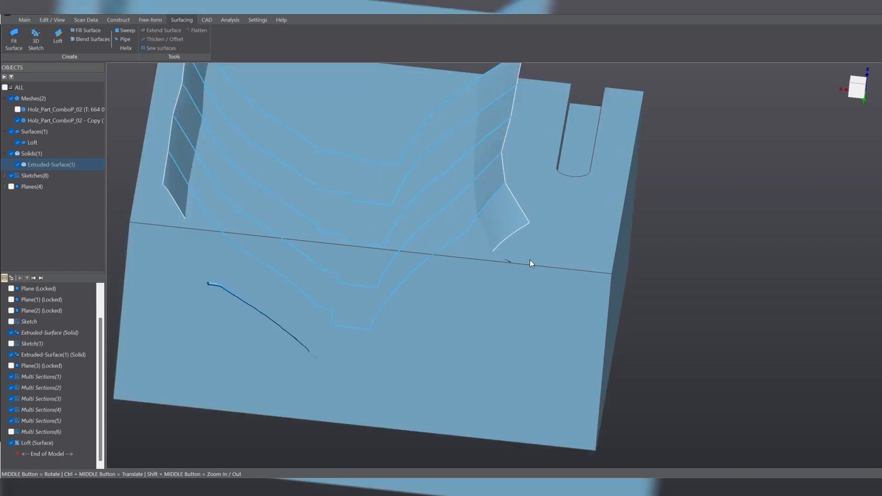
scroll(530, 263, up, 3)
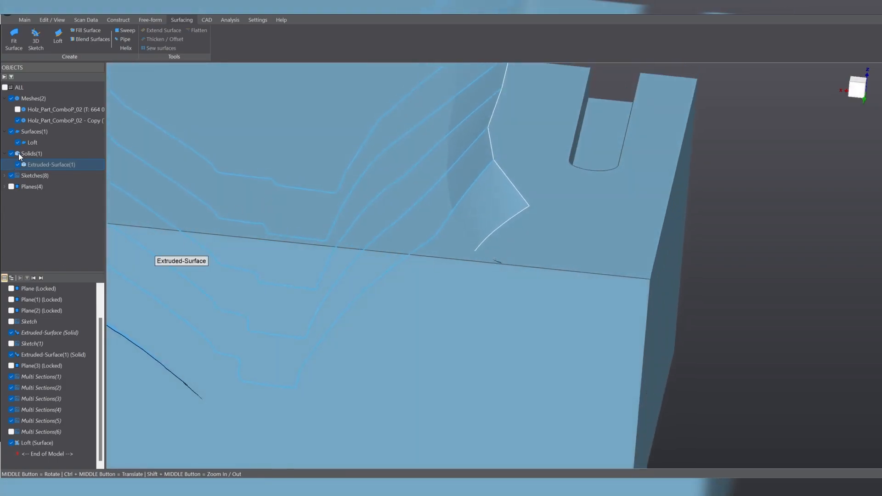
click(17, 164)
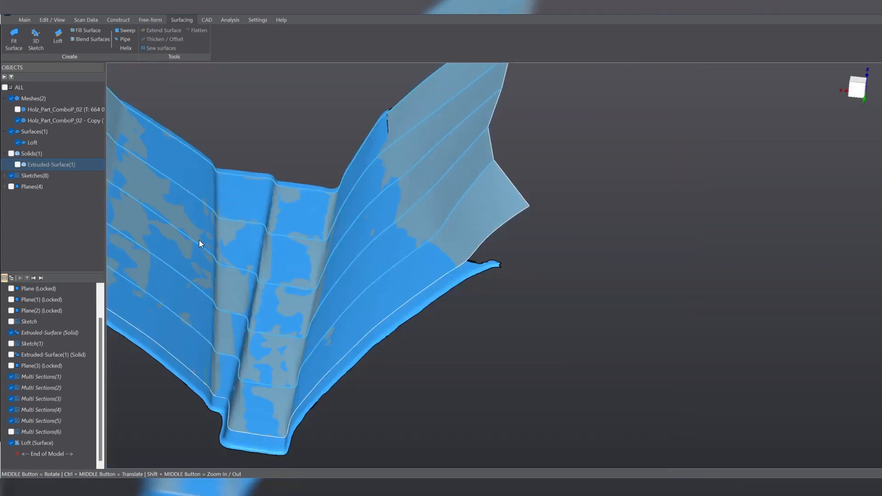
mouse_move(404, 355)
middle_down()
mouse_move(403, 274)
mouse_move(411, 340)
middle_up()
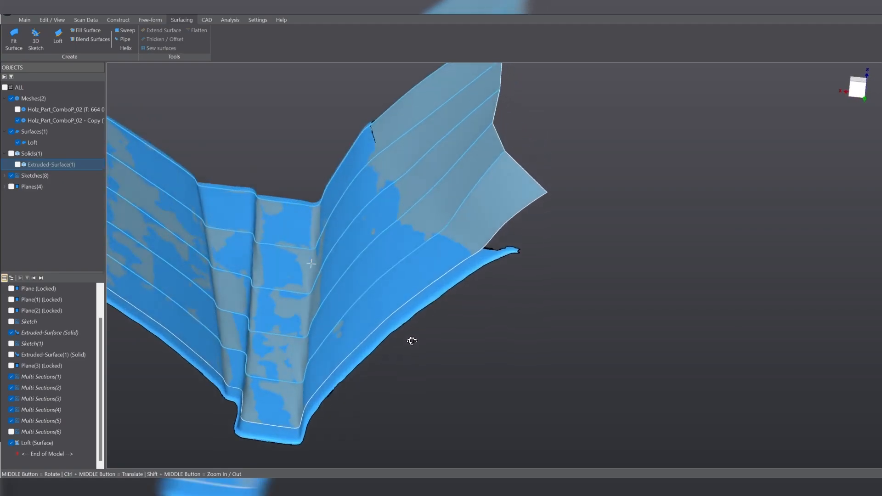
click(17, 164)
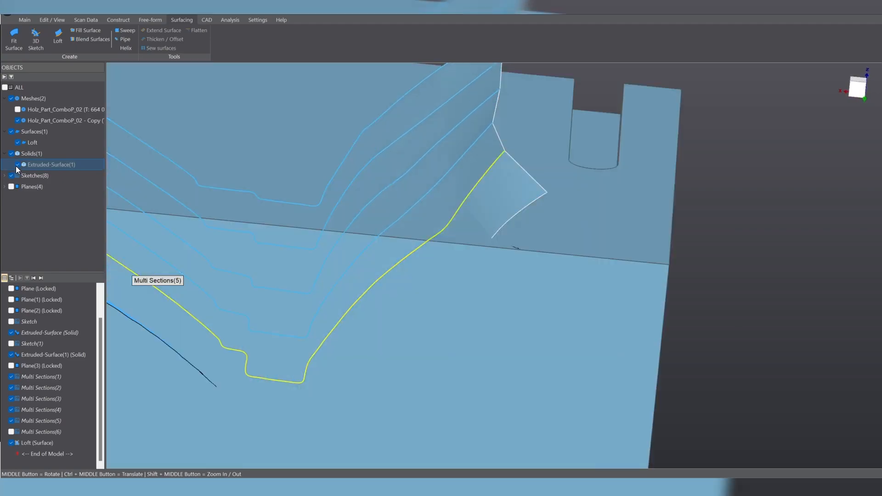
scroll(349, 278, down, 5)
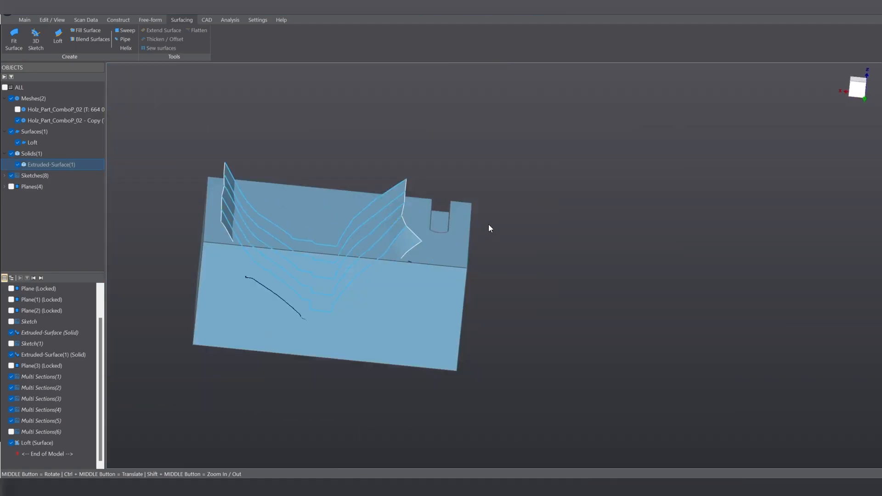
middle_drag(489, 224, 408, 398)
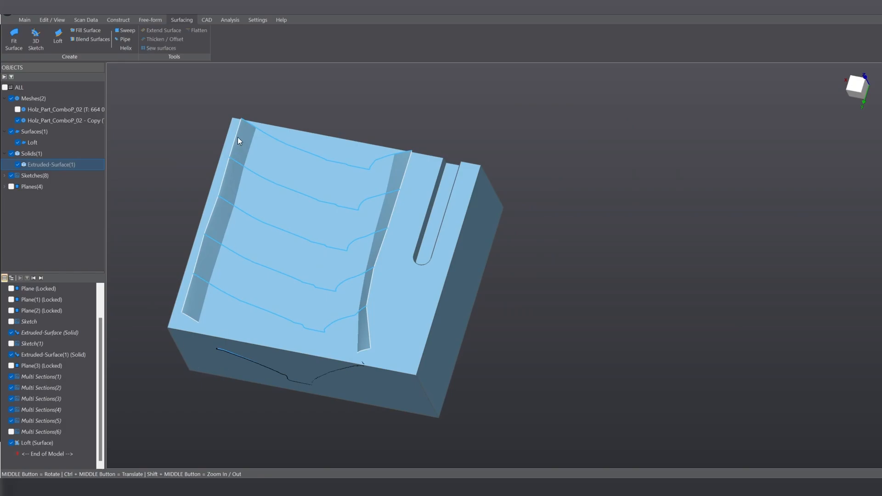
Hide the Holz_Part_ComboP_02 - Copy mesh and extend side 3 of the loft surface about 6.38 mm past the block
click(16, 121)
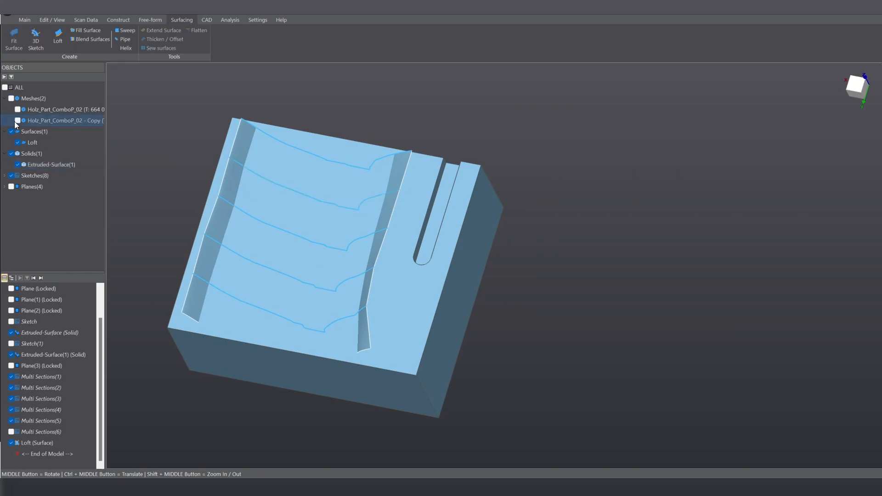
click(238, 151)
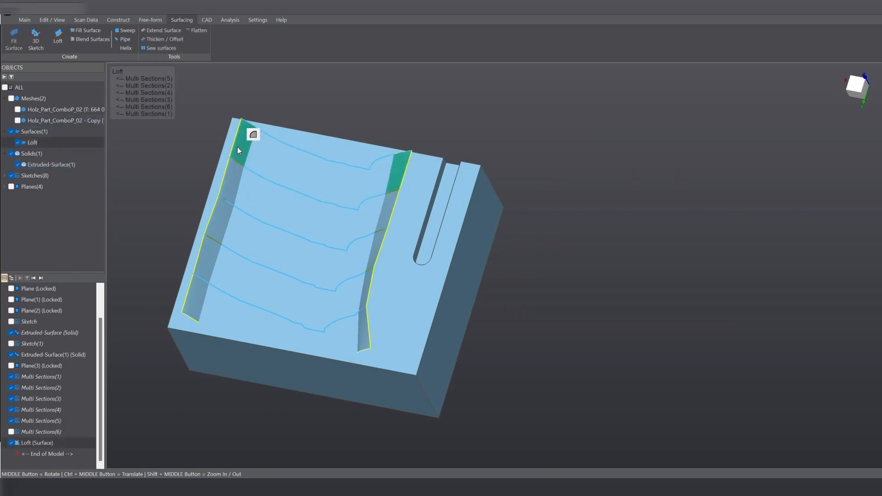
click(172, 30)
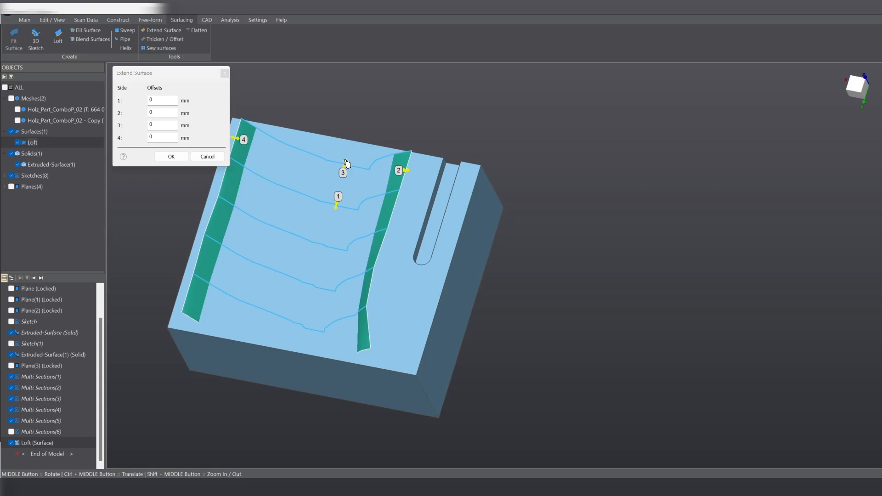
drag(347, 164, 349, 143)
mouse_move(365, 106)
middle_down()
mouse_move(358, 189)
mouse_move(382, 114)
mouse_move(373, 94)
middle_up()
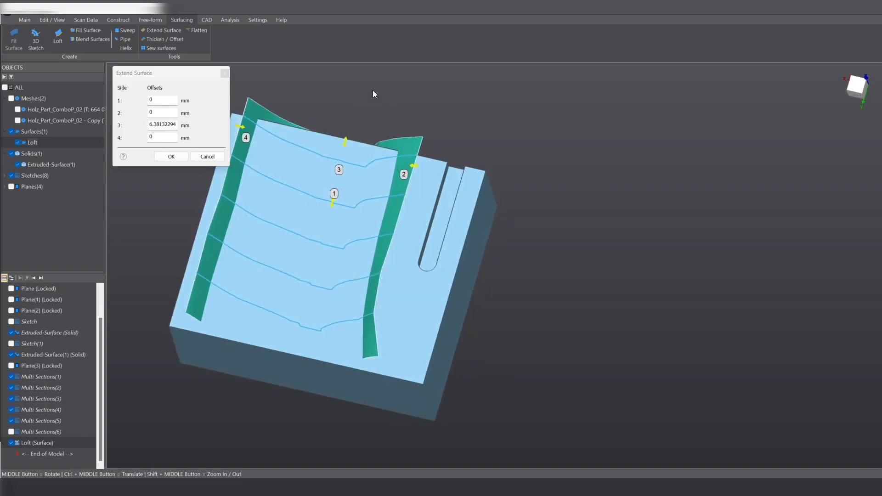
click(171, 156)
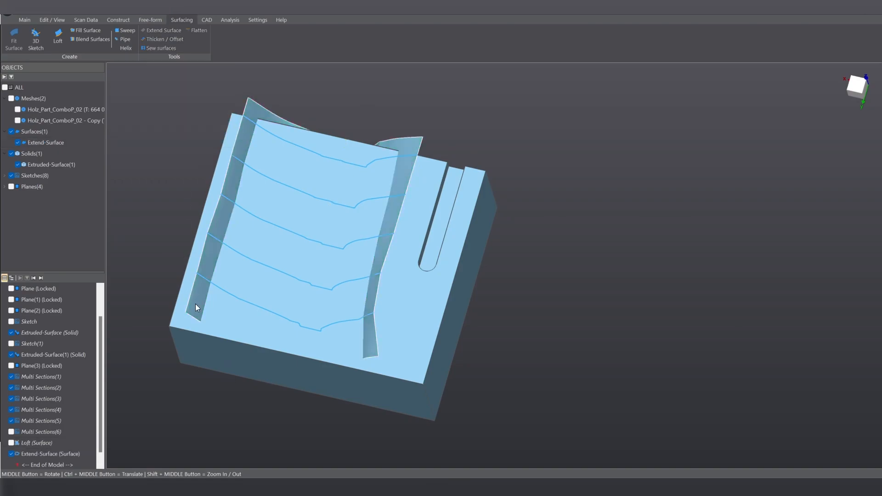
Extend side 1 of the extended loft surface about 8.77 mm past the block's front face
click(154, 30)
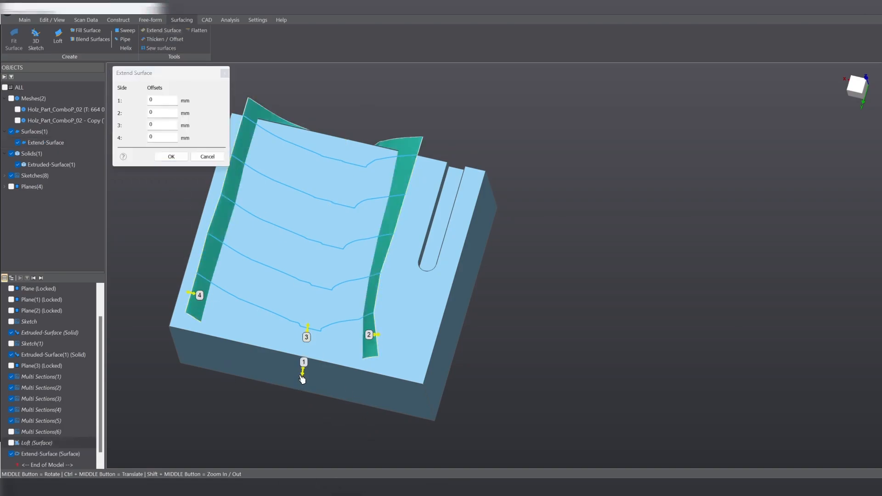
drag(302, 378, 299, 405)
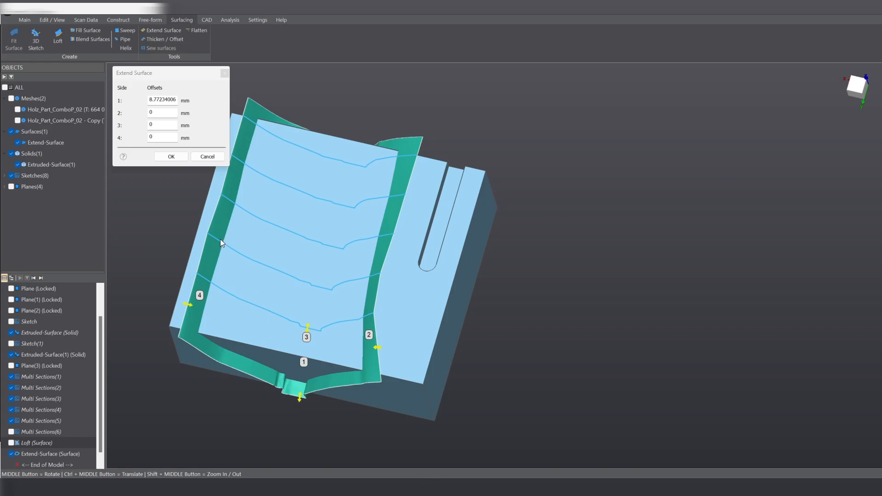
click(171, 157)
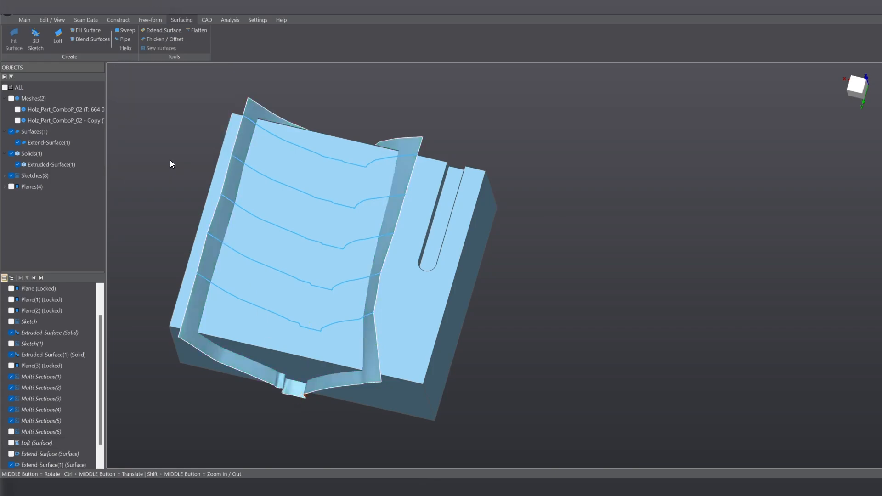
scroll(744, 206, down, 5)
scroll(739, 178, up, 3)
scroll(740, 179, up, 2)
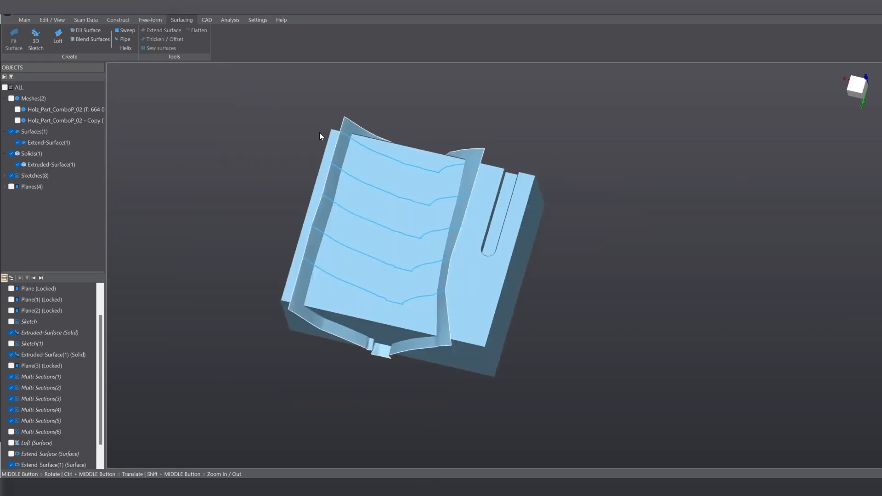
Show the original Holz_Part_ComboP_02 mesh and start a Trim of the solid block with the extended surface
click(17, 111)
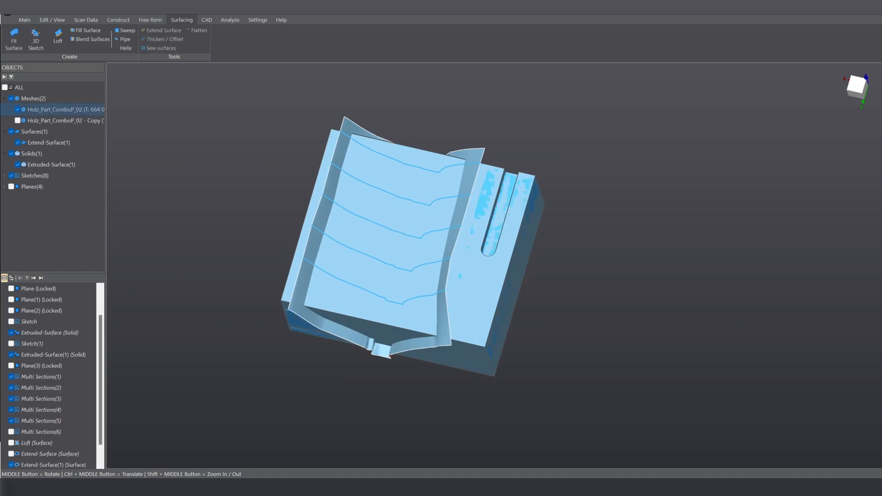
click(24, 20)
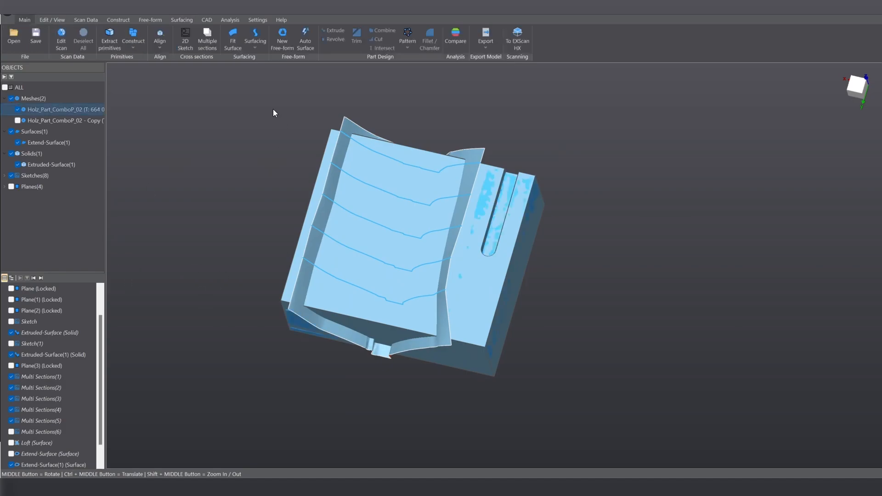
drag(244, 86, 602, 407)
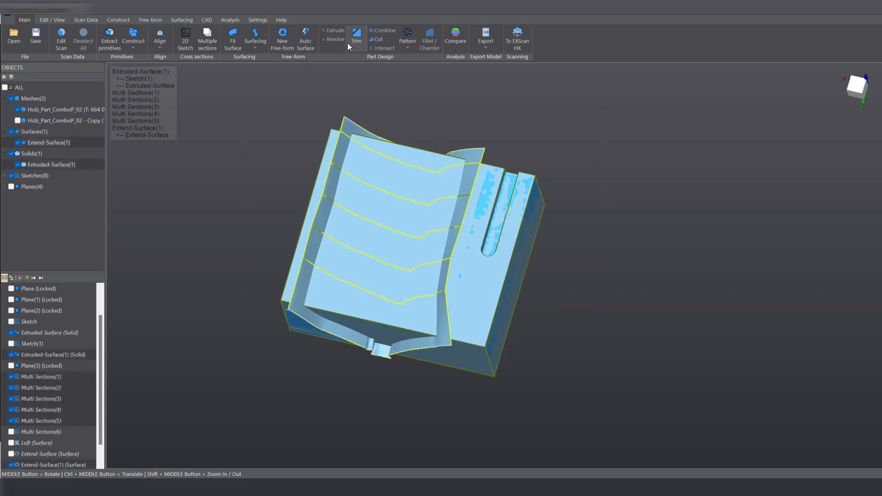
click(358, 29)
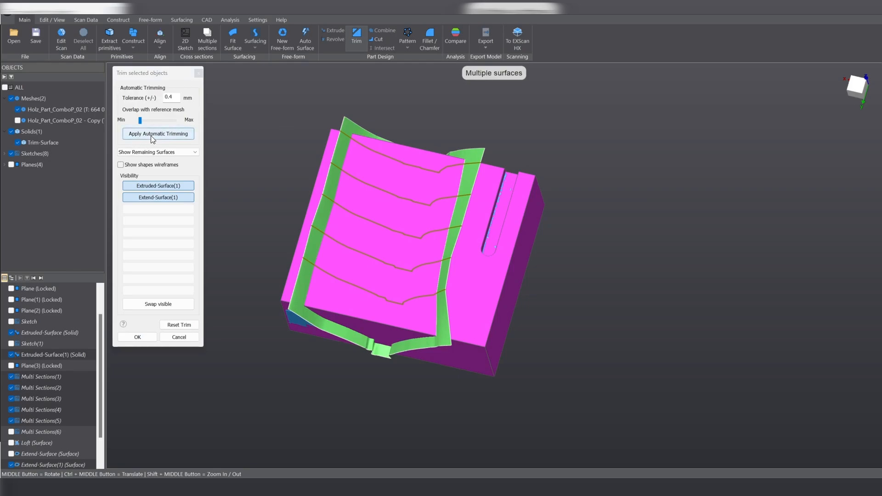
Manually trim off the surface overhang and the block region above the loft, and reset the trim
click(304, 289)
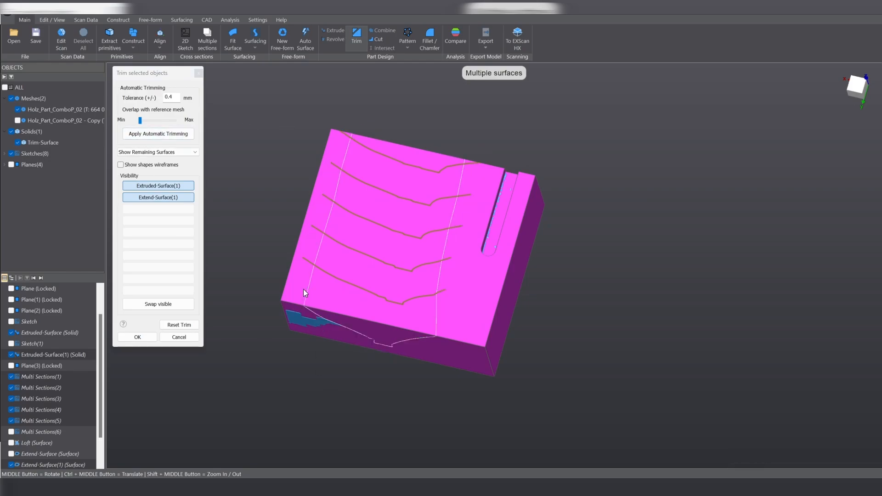
click(334, 297)
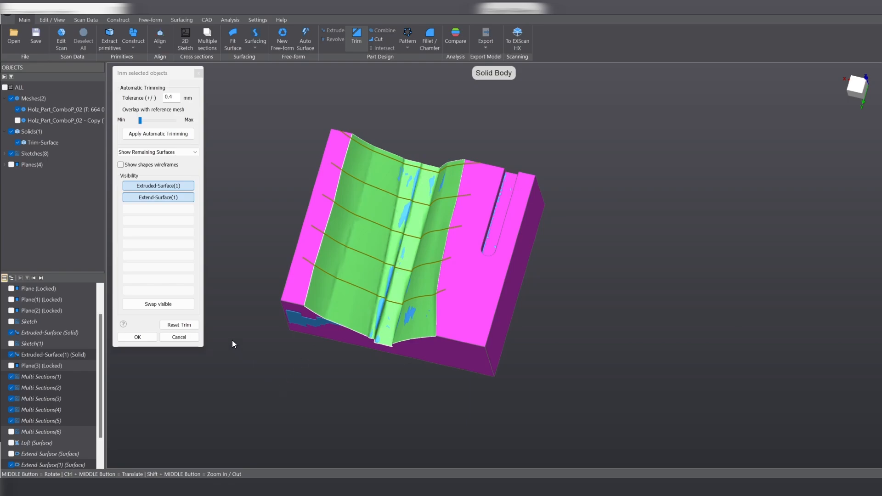
click(178, 325)
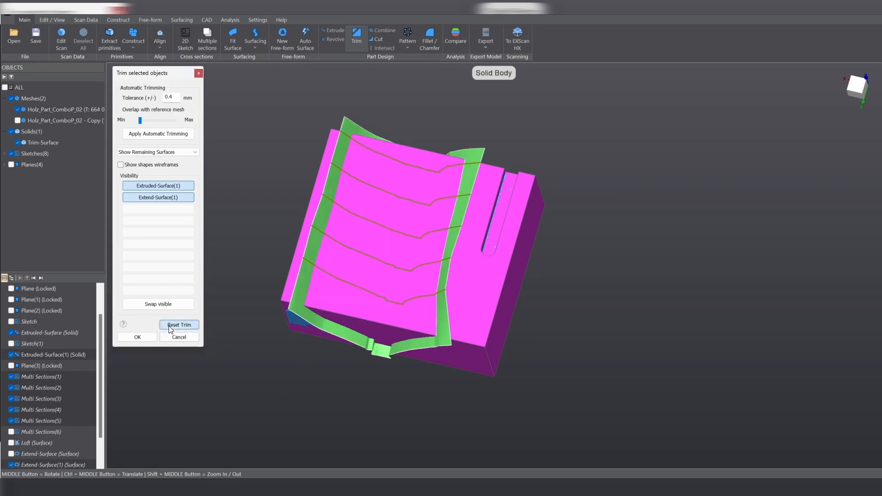
Apply automatic trimming to the block and extended surface with a 0.4 mm tolerance against the reference mesh
click(156, 133)
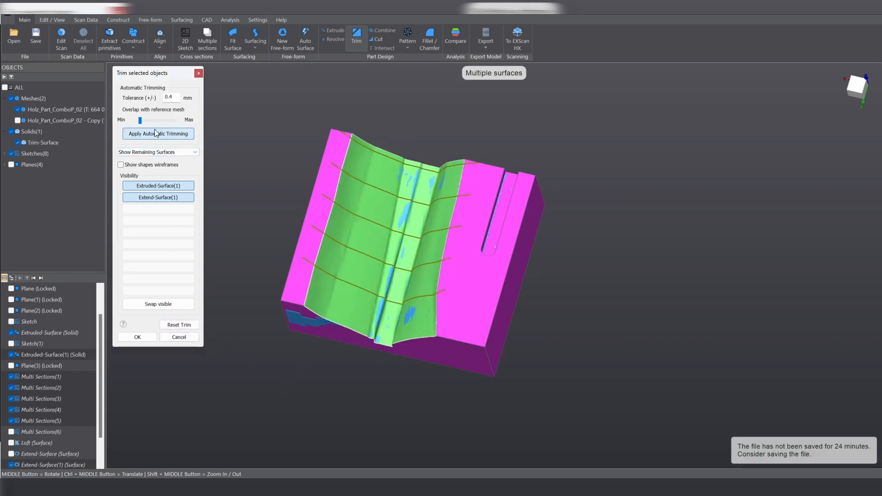
Accept the automatic trim of the block with the extended loft surface as a solid body
middle_drag(352, 374, 458, 305)
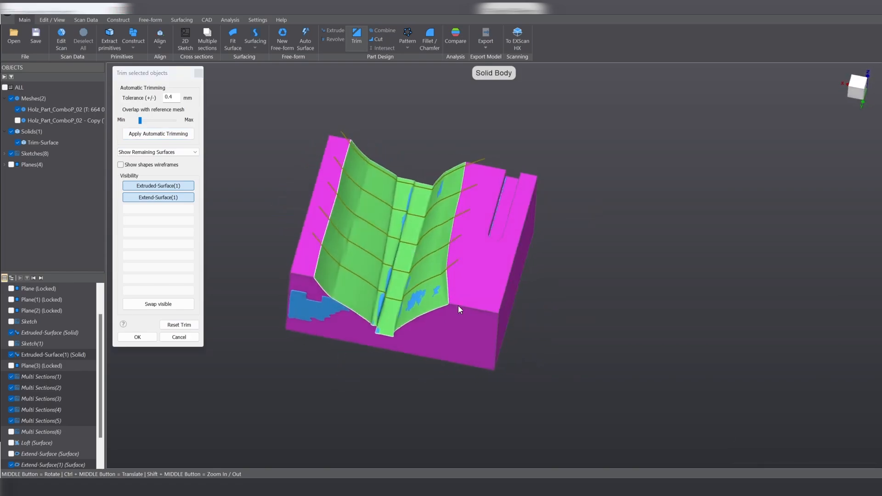
click(147, 338)
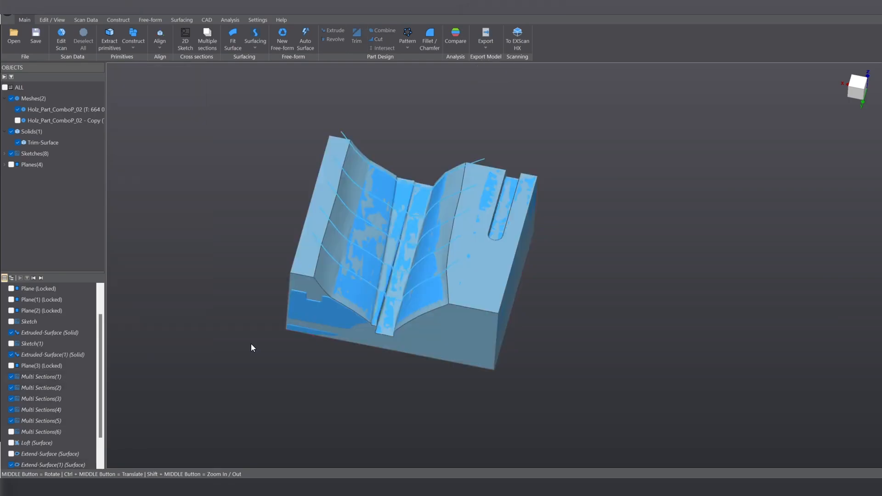
middle_drag(398, 364, 413, 257)
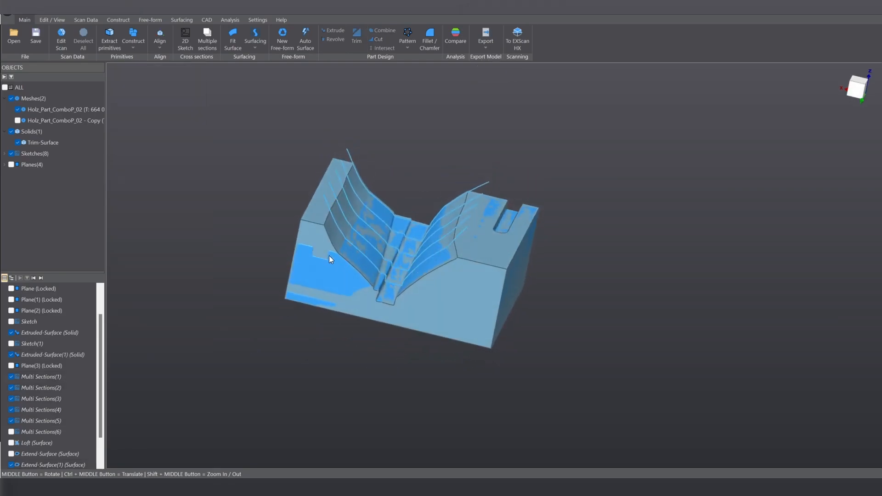
click(12, 165)
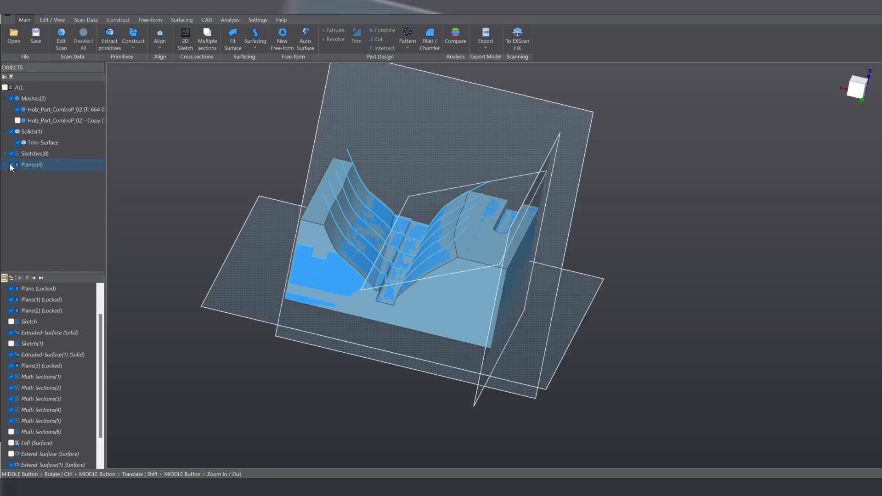
click(11, 164)
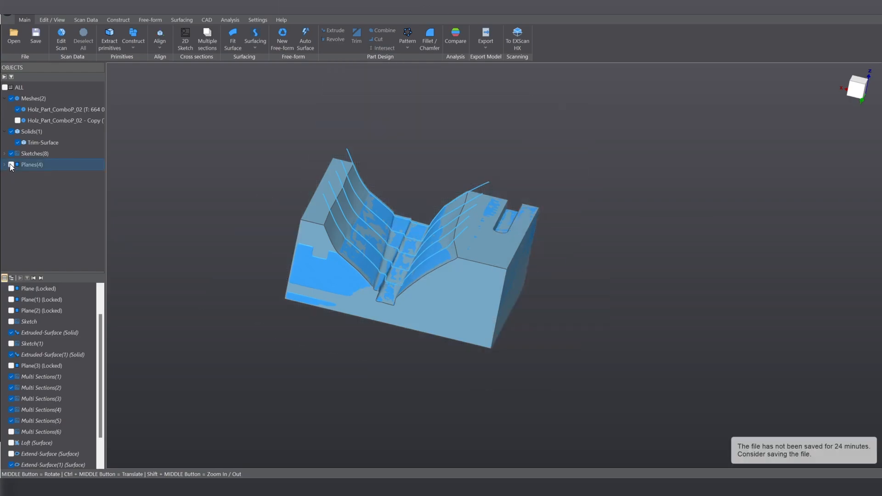
Hide the trimmed solid and the Multi Sections(1) to Multi Sections(5) sketches so only the scan mesh shows
click(20, 143)
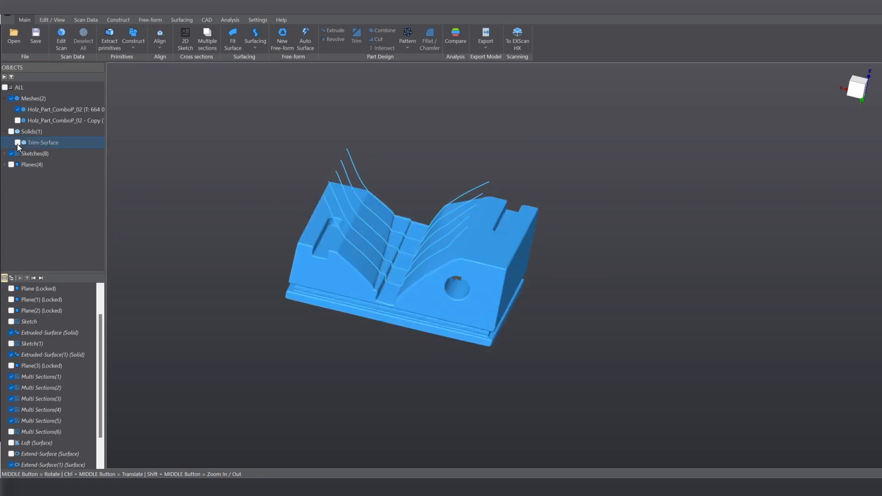
click(11, 377)
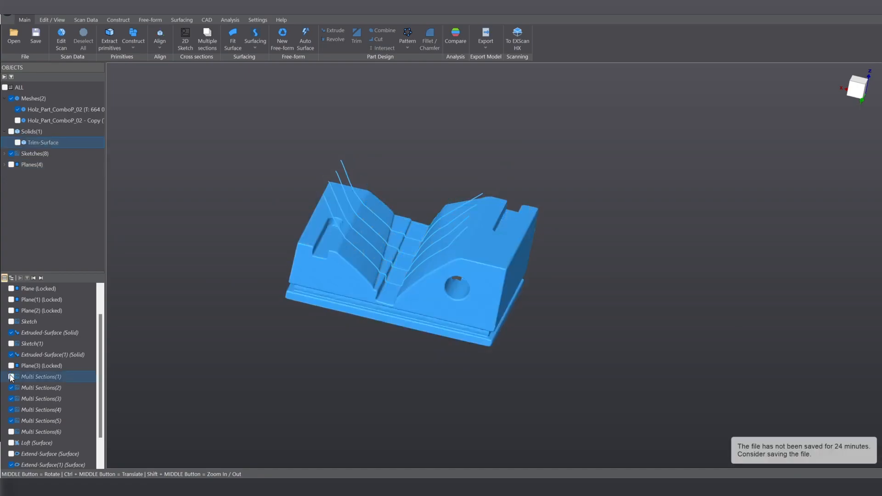
click(11, 387)
click(11, 399)
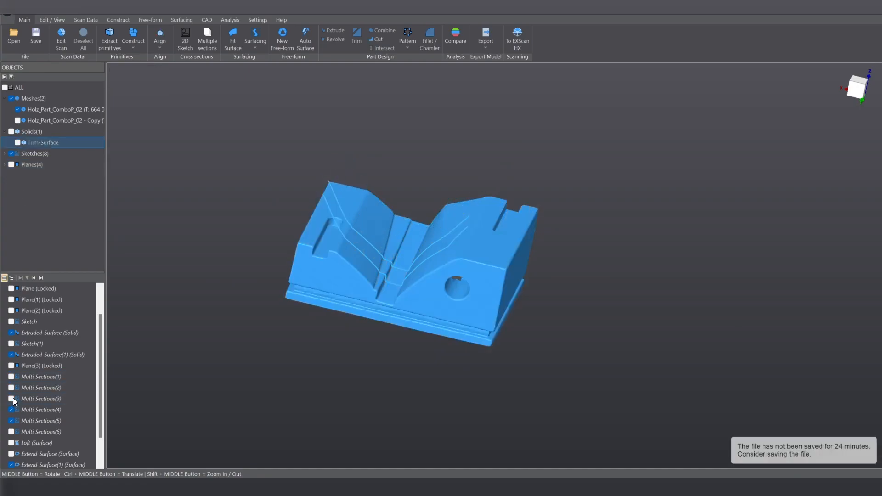
click(11, 409)
click(12, 421)
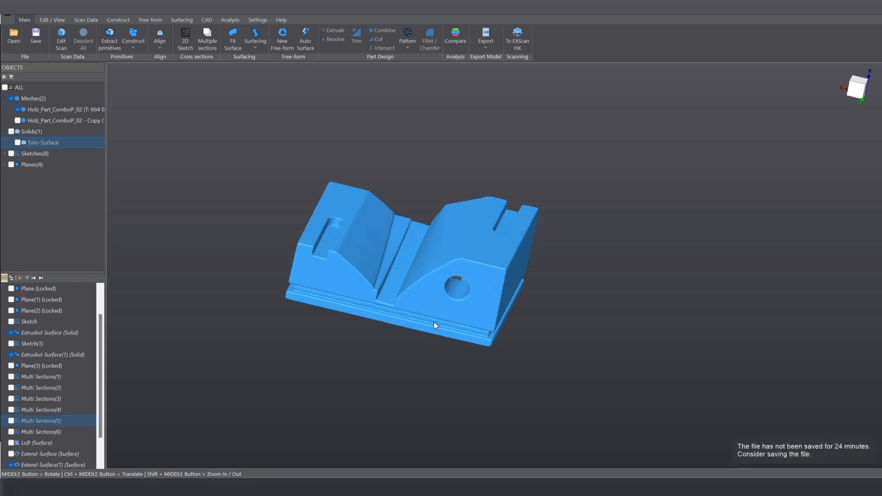
middle_drag(304, 284, 305, 298)
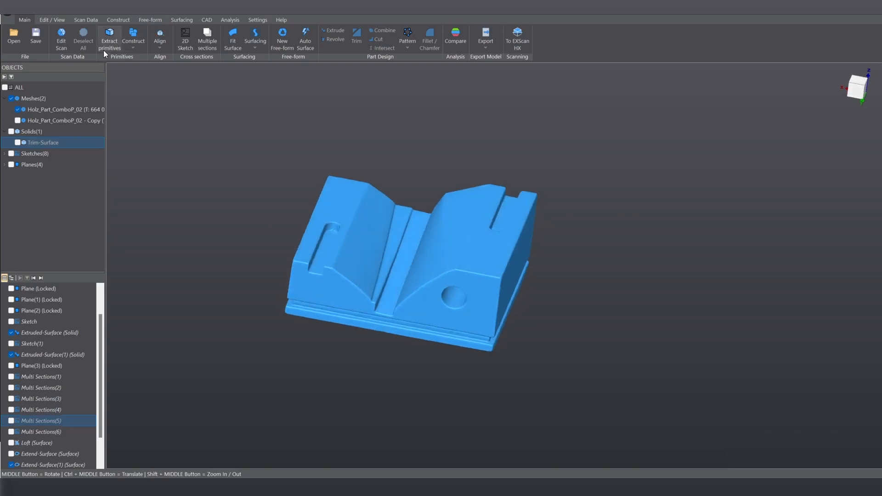
Extract an unconstrained plane primitive from the mesh's flat top face around the slot on the lower side of the channel
click(110, 38)
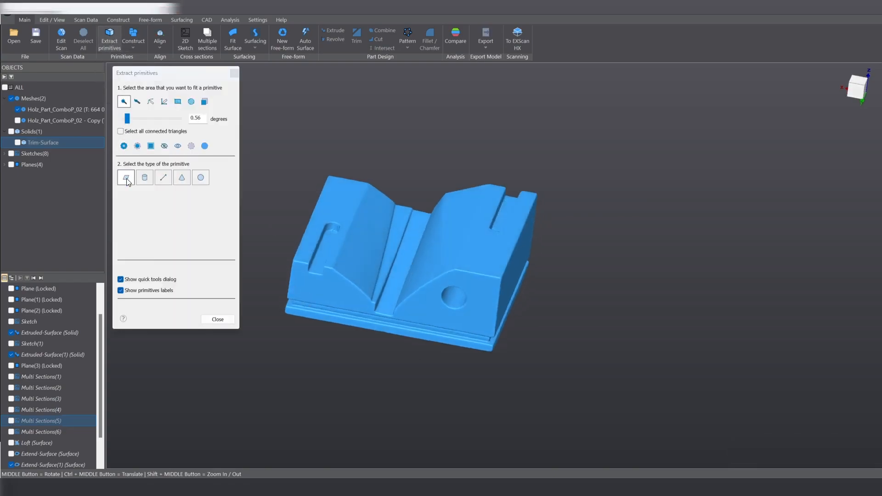
click(341, 195)
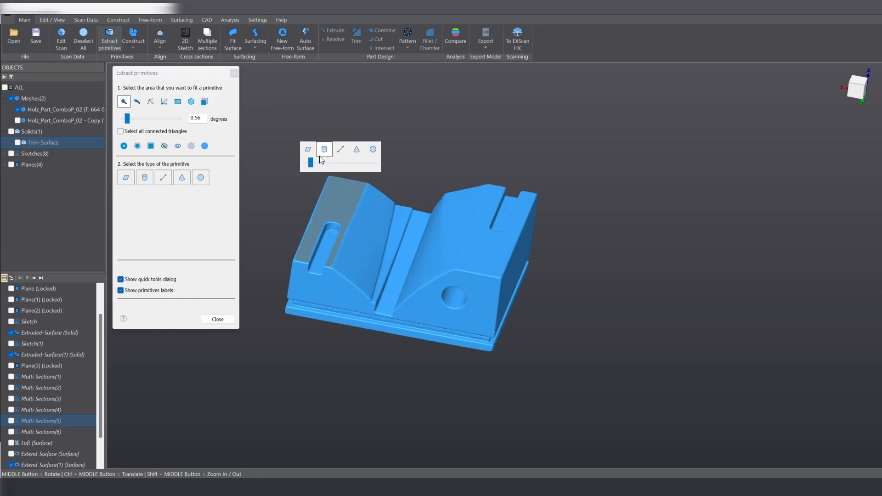
click(308, 151)
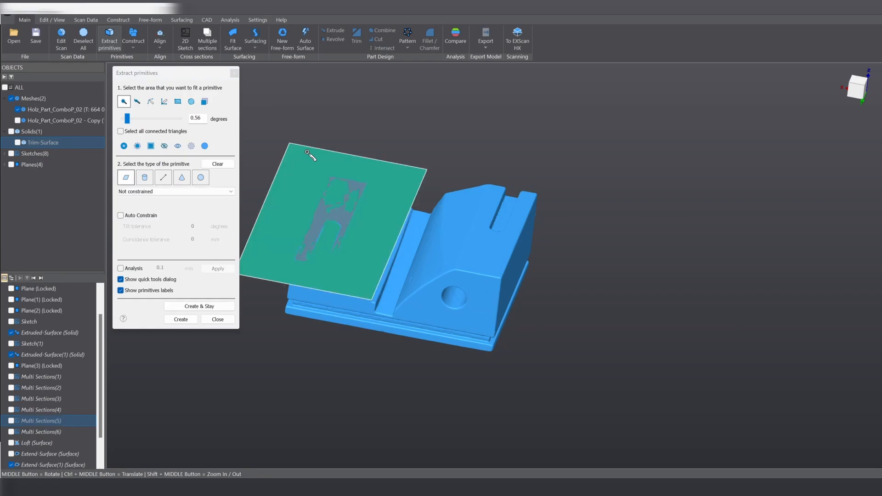
click(185, 320)
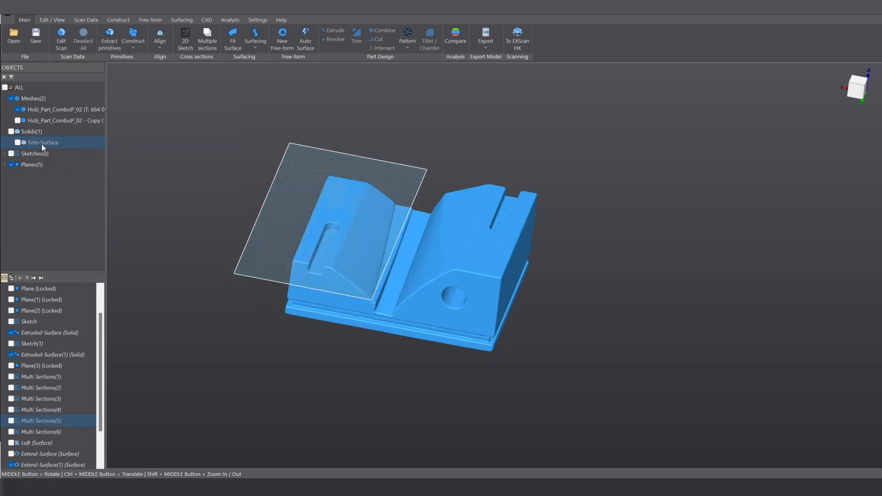
Show the solid again and automatically trim it with the extracted top plane at a 0.4 mm tolerance
click(17, 143)
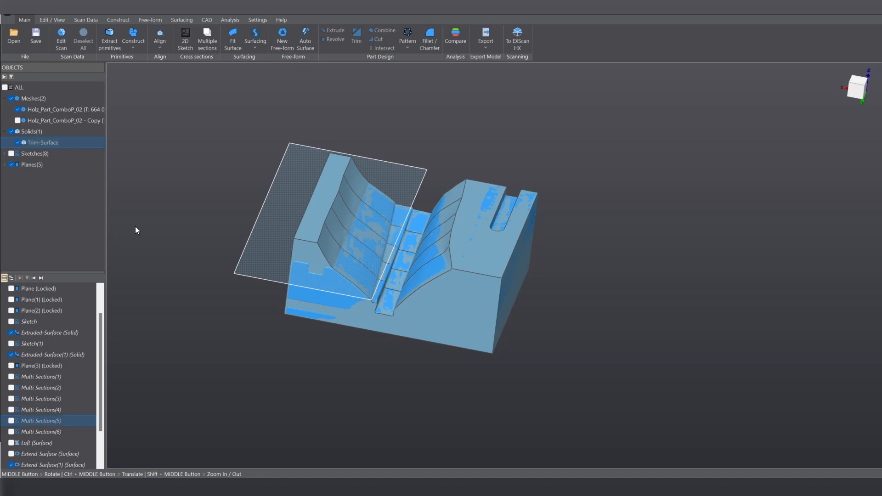
middle_drag(458, 371, 504, 275)
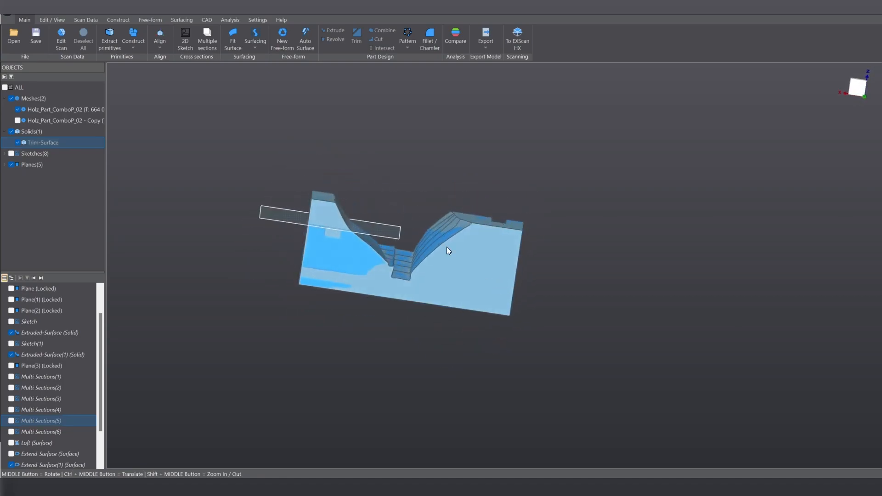
drag(224, 156, 596, 351)
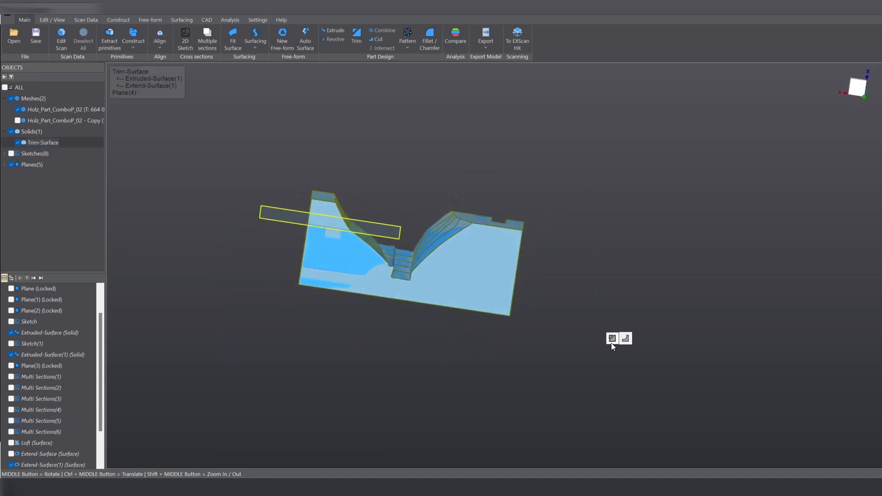
click(611, 339)
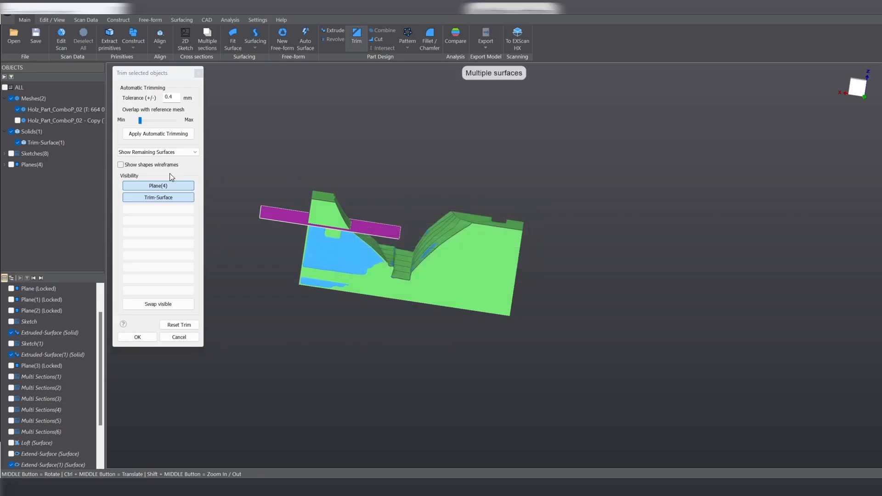
click(148, 133)
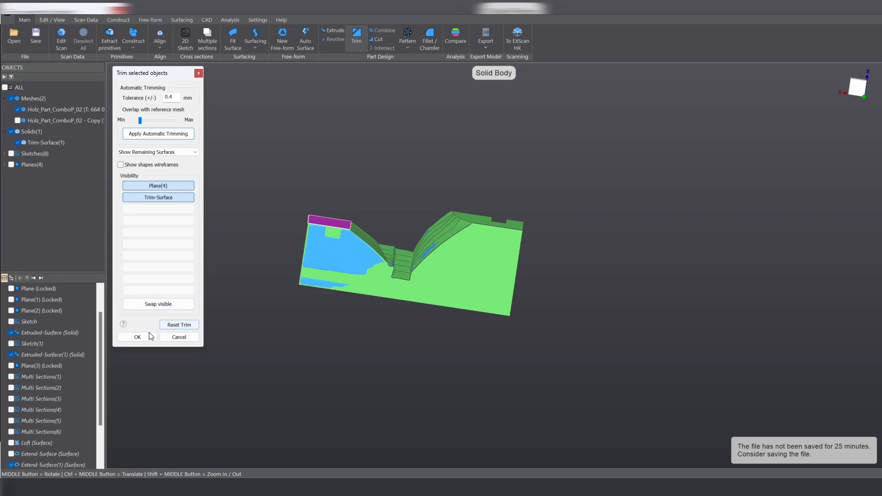
click(138, 336)
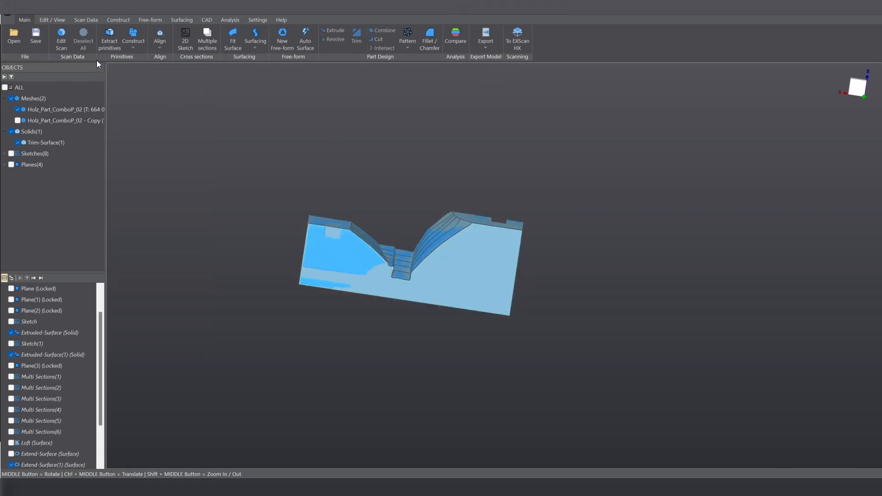
Save the project as Holz_Part_ComboP_02.qsf in the ExModel folder
click(37, 34)
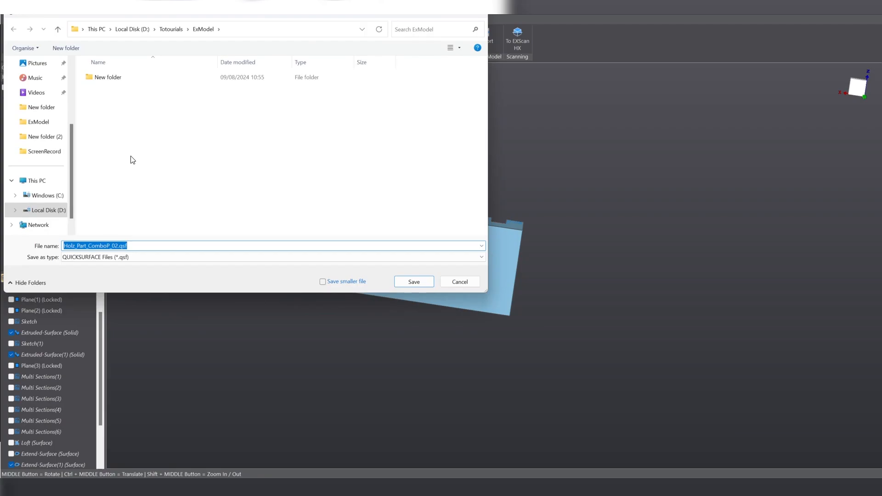
click(400, 285)
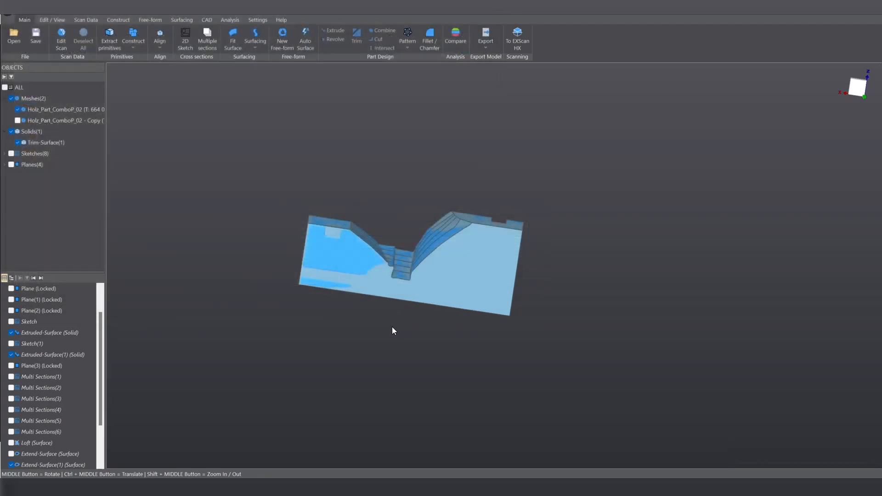
Show only Plane(3) among the planes and shorten its lower end so it clears the opposite slope of the channel
middle_drag(402, 194, 387, 289)
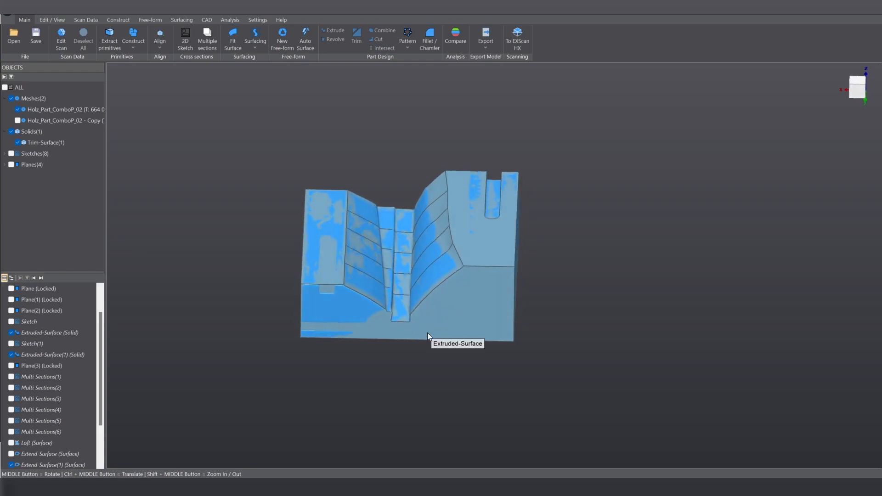
middle_drag(427, 333, 456, 347)
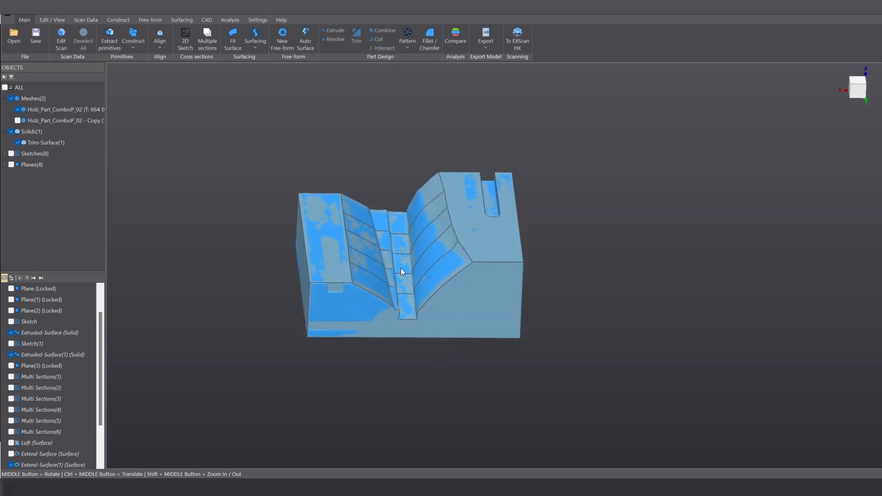
click(5, 165)
click(16, 202)
click(17, 205)
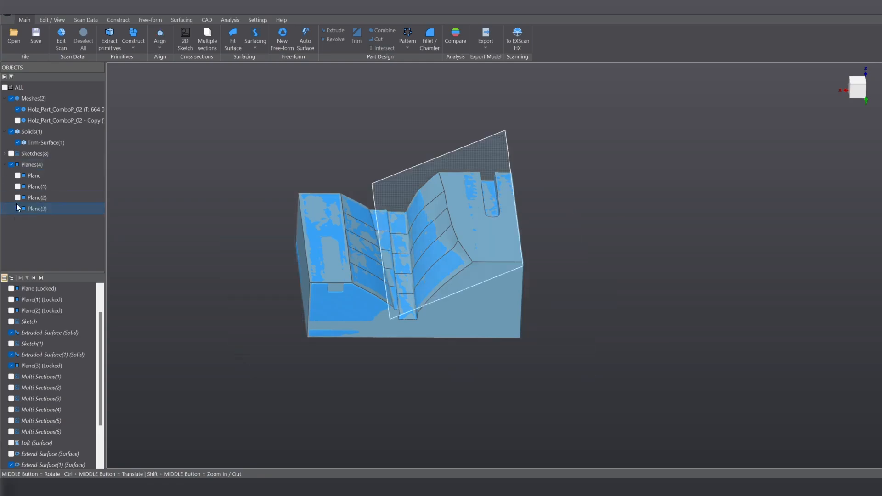
middle_drag(492, 317, 484, 222)
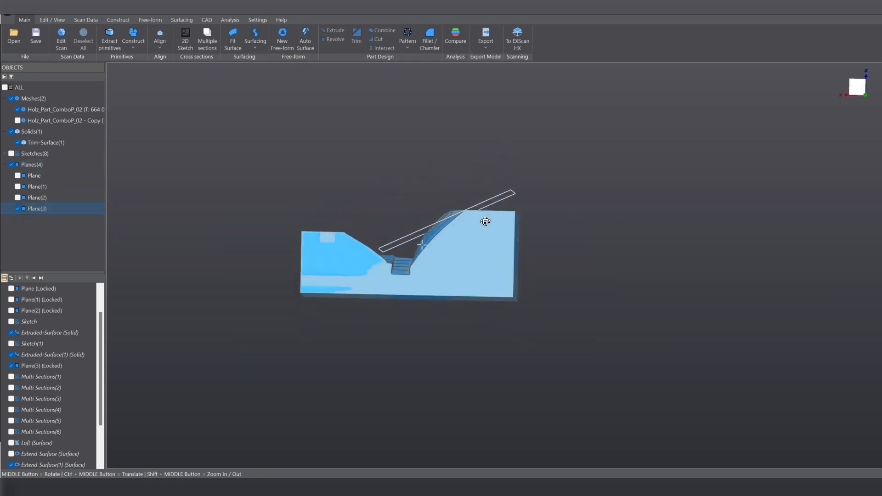
scroll(405, 257, up, 3)
scroll(359, 258, up, 3)
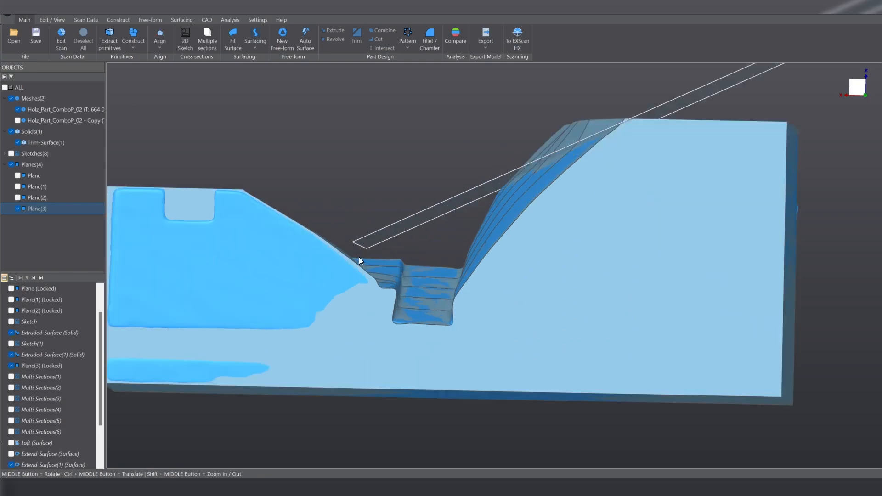
click(373, 240)
mouse_move(360, 245)
mouse_down()
mouse_move(427, 216)
mouse_move(236, 307)
mouse_move(406, 230)
mouse_up()
middle_drag(405, 231, 469, 210)
scroll(452, 321, down, 10)
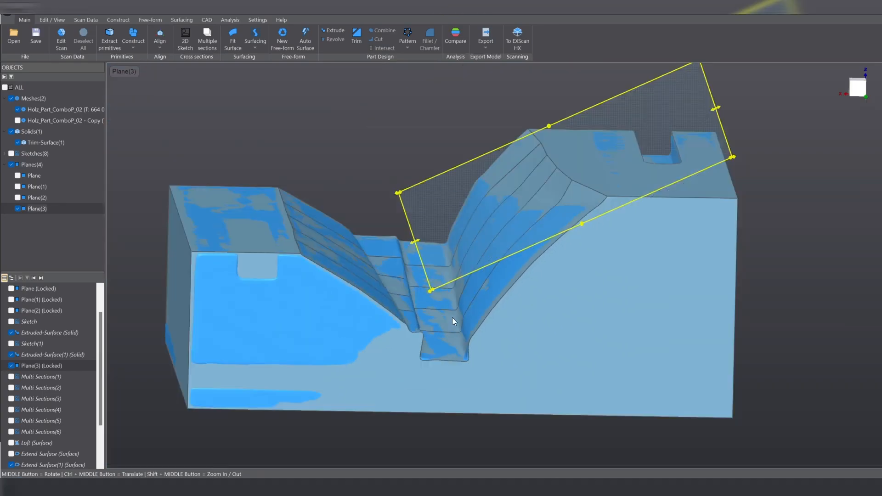
Automatically trim the solid body with Plane(3) at a 0.4 mm tolerance and accept the result
drag(364, 211, 565, 386)
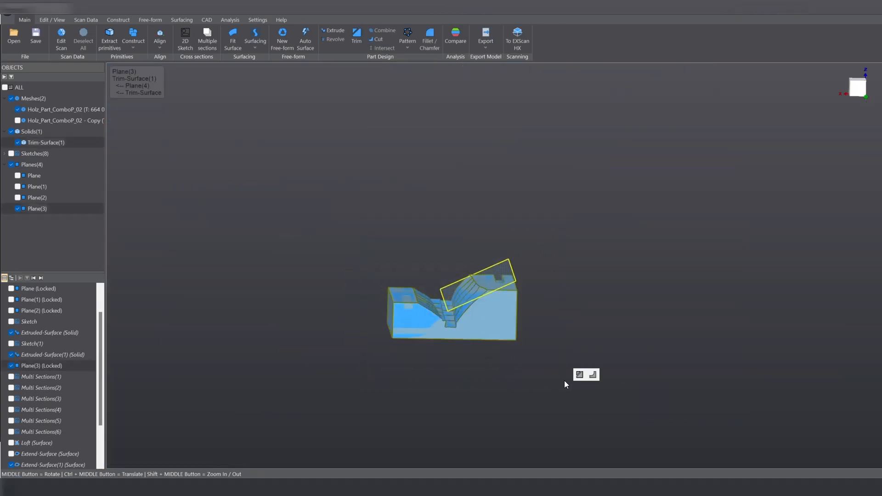
click(579, 376)
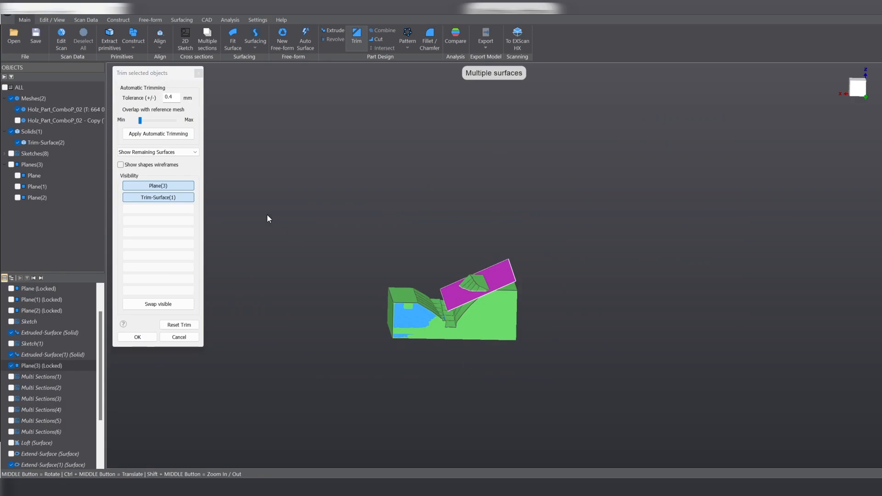
click(145, 136)
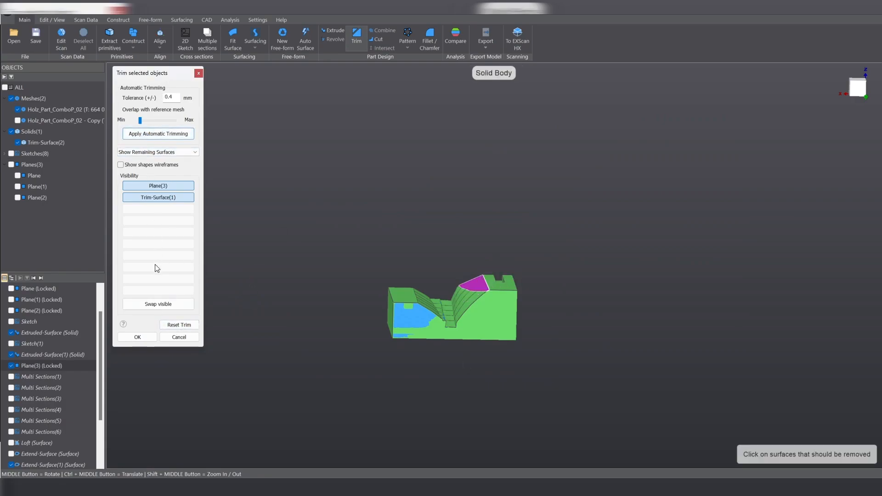
click(137, 338)
Create a 2D sketch on the block's lower top face, offsetting the section about -1.76 mm without placing the sketch on the slicing plane
middle_drag(528, 404, 551, 368)
middle_drag(403, 197, 489, 241)
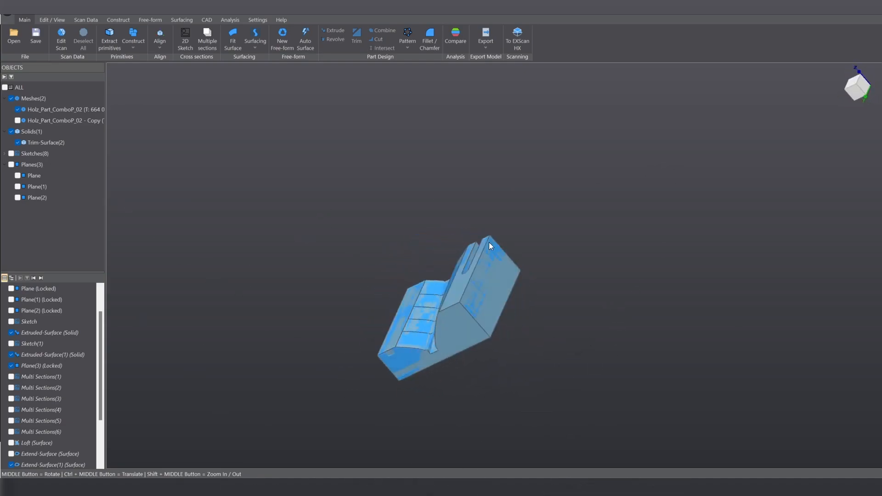
click(396, 344)
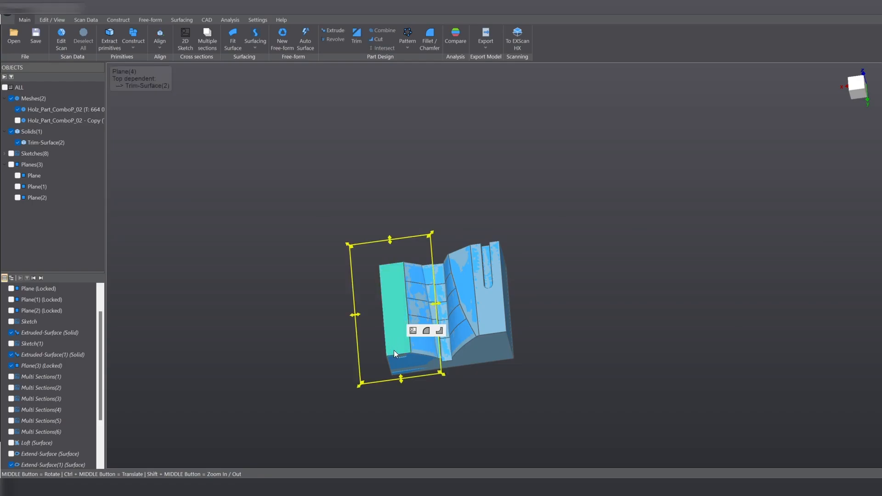
middle_drag(393, 350, 394, 303)
scroll(402, 338, up, 3)
scroll(402, 338, up, 3)
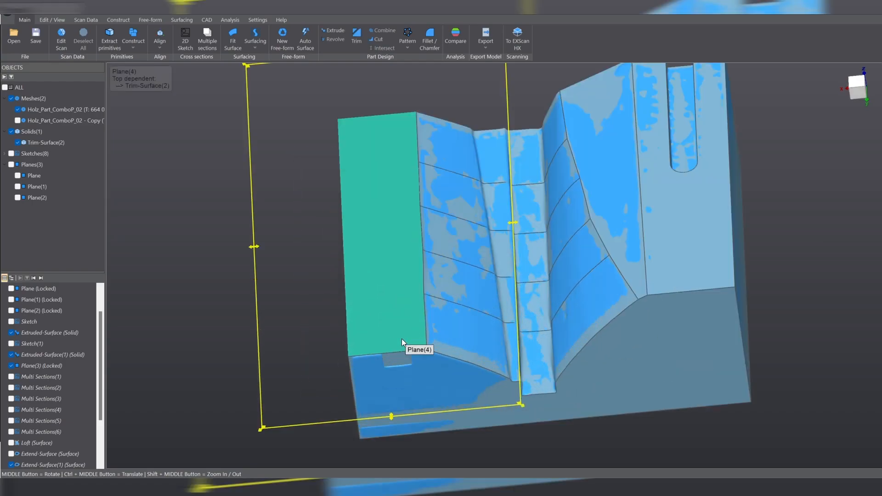
mouse_move(382, 322)
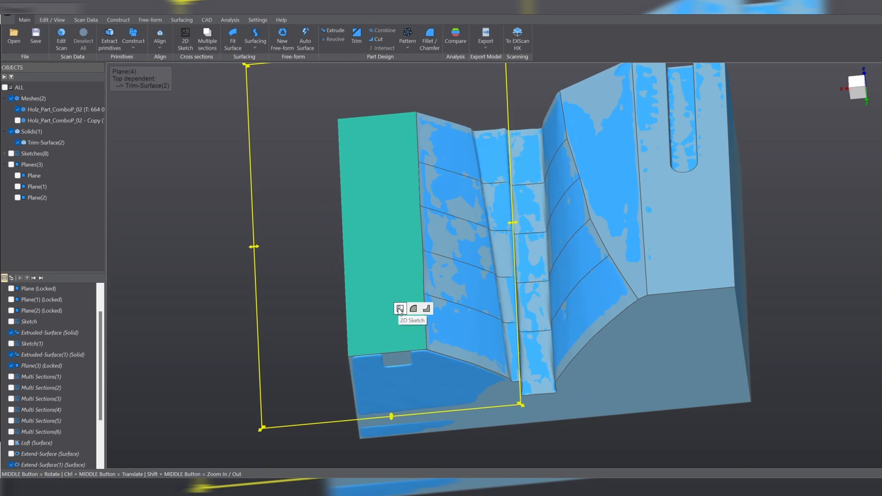
click(399, 309)
middle_drag(421, 332, 416, 204)
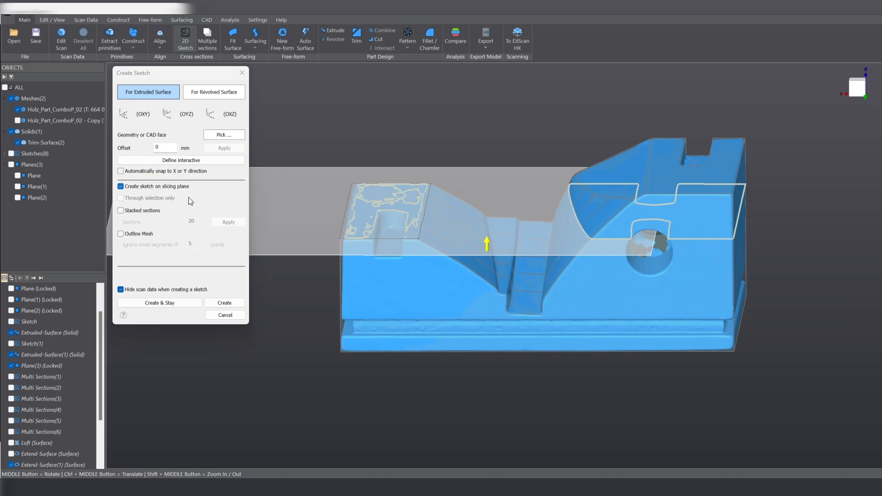
drag(489, 247, 488, 251)
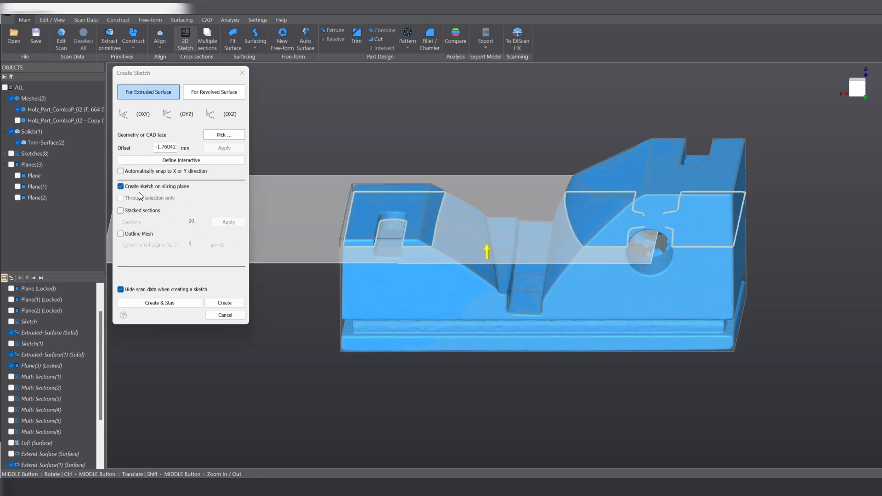
click(122, 186)
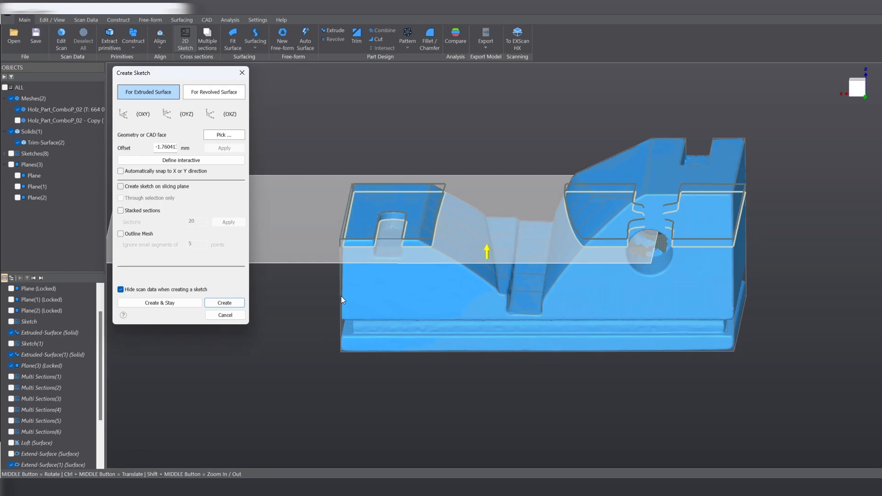
click(231, 305)
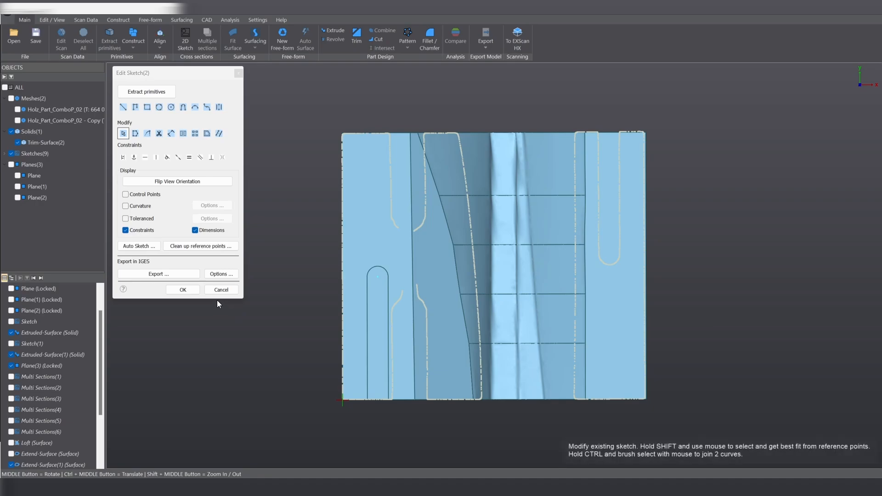
Hide the solid and fit a Slot primitive to the single slot's section points on the lower side of the block
click(136, 93)
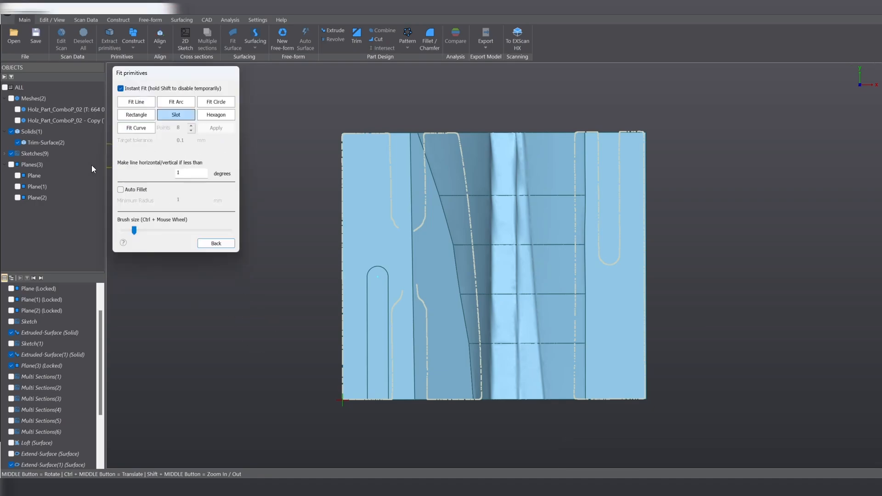
click(18, 143)
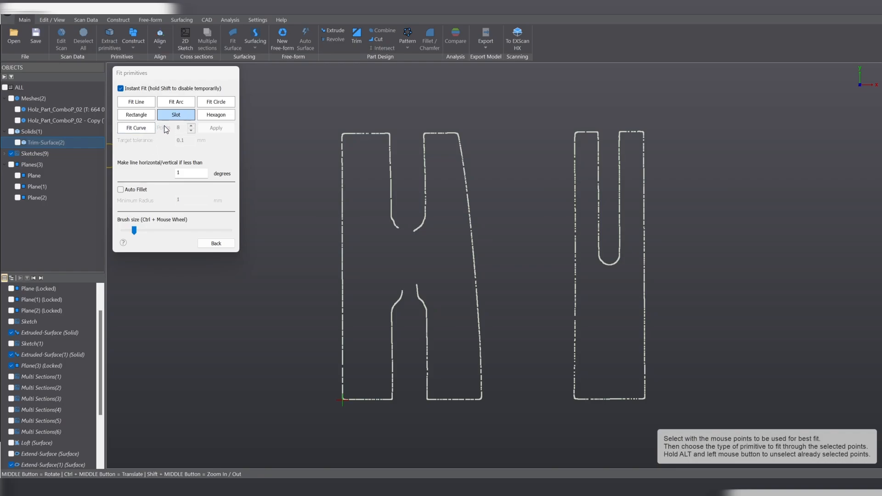
mouse_move(626, 144)
mouse_down()
mouse_move(627, 239)
mouse_move(615, 259)
mouse_move(601, 253)
mouse_move(597, 148)
mouse_up()
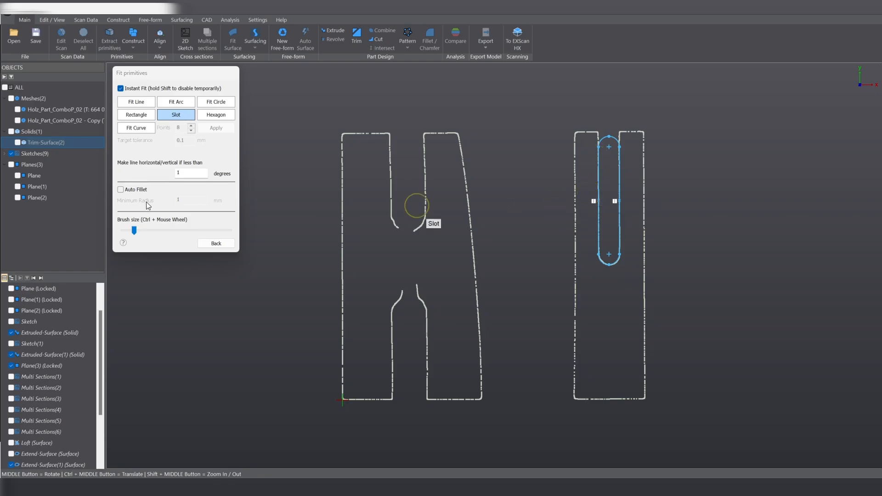
click(219, 242)
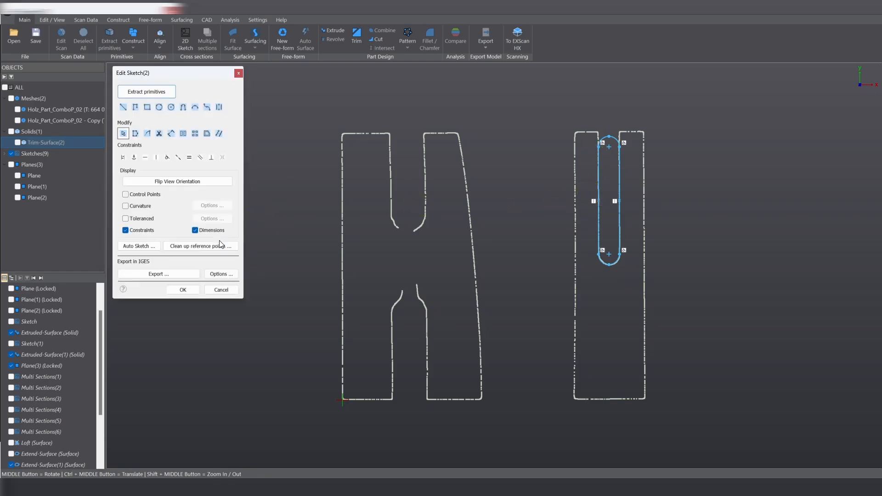
Constrain the slot's two straight sides parallel, extend its open end past the block's edge, and finish the sketch
click(599, 225)
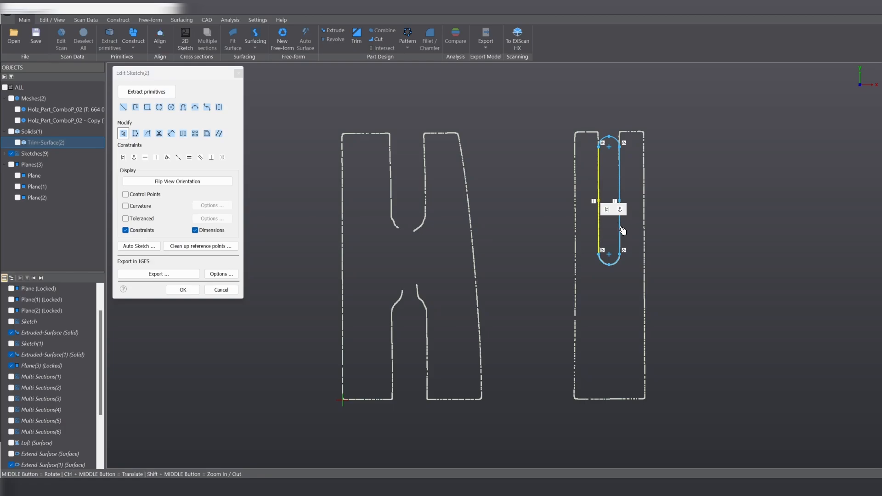
click(621, 230)
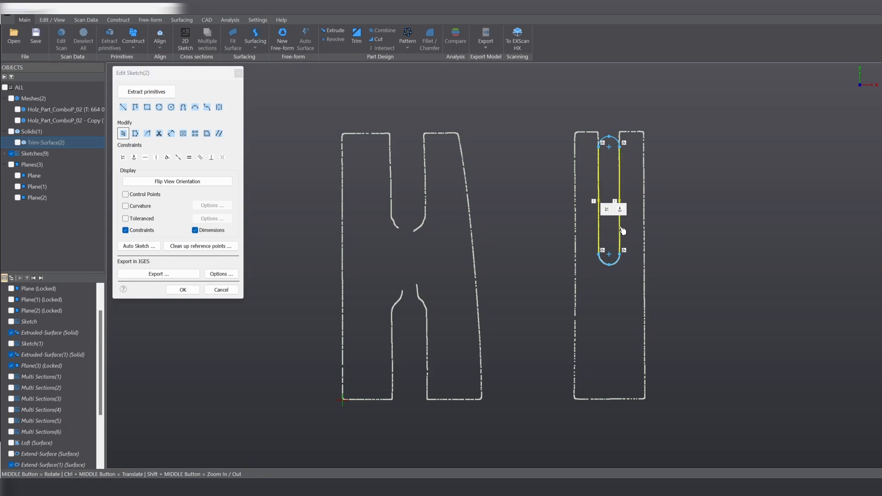
click(200, 158)
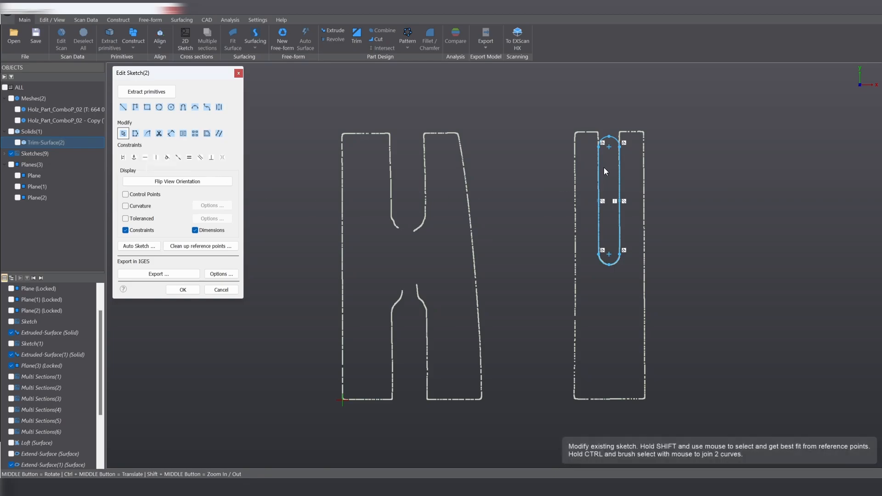
drag(611, 154, 611, 99)
click(183, 289)
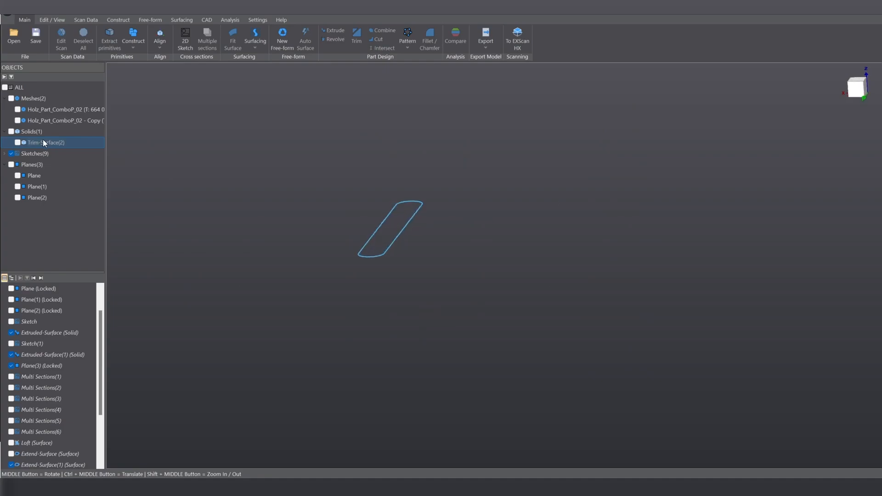
Show the solid and the main scan mesh again, and extrude the slot sketch as a two-sided Cut
click(18, 142)
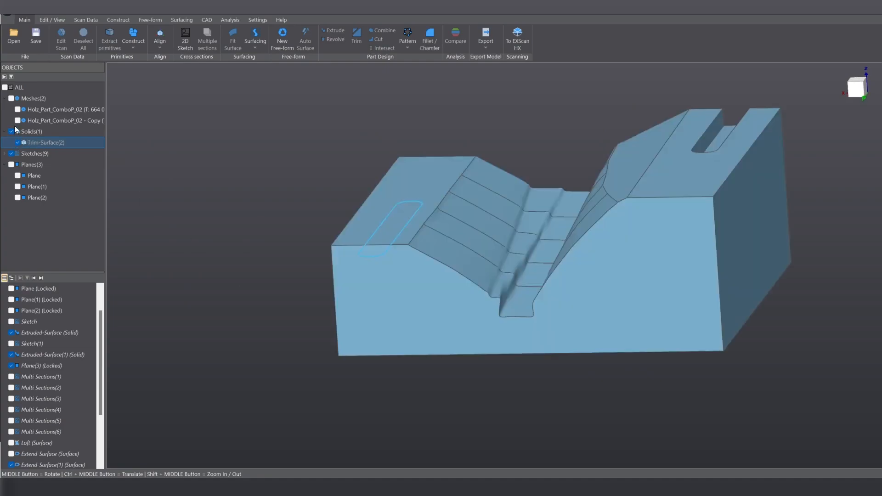
click(17, 110)
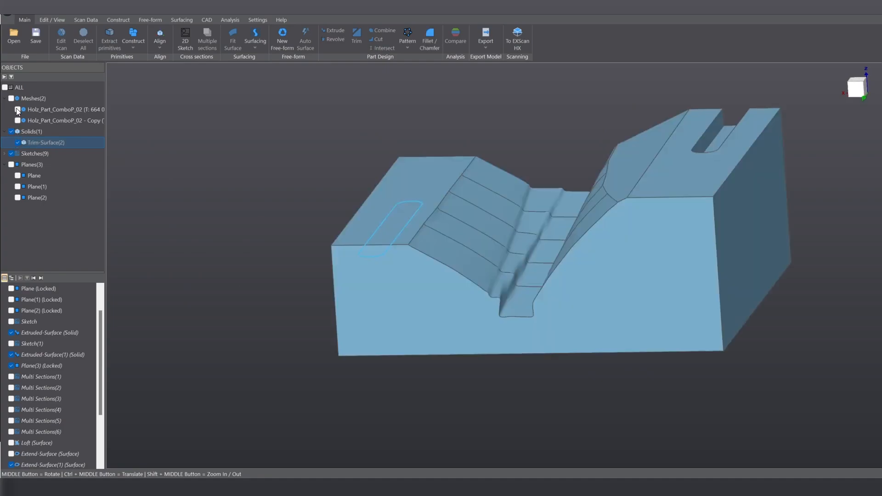
click(393, 243)
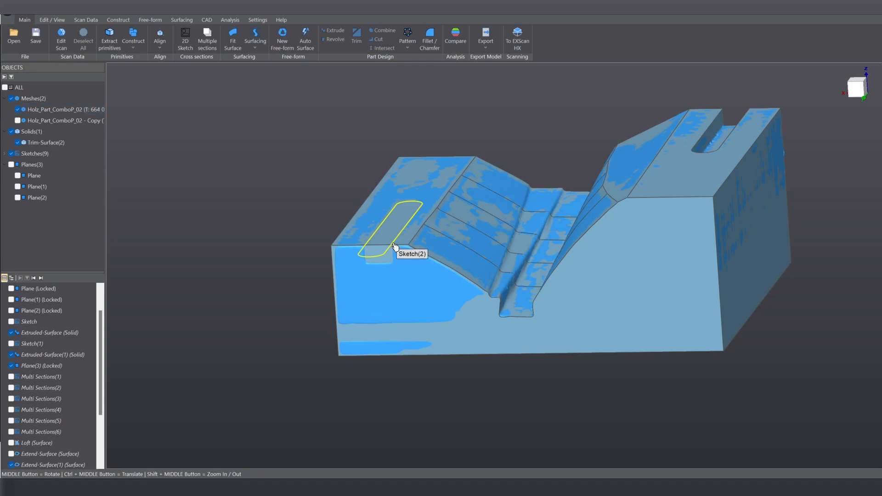
click(408, 231)
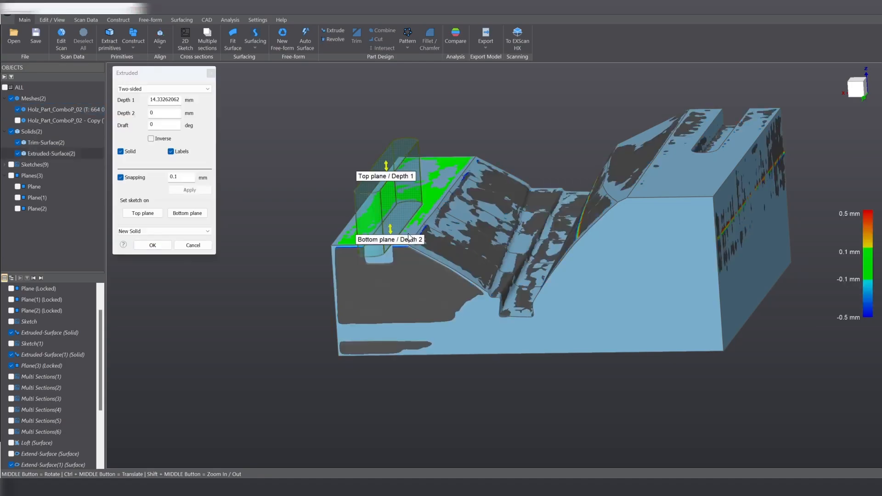
click(205, 230)
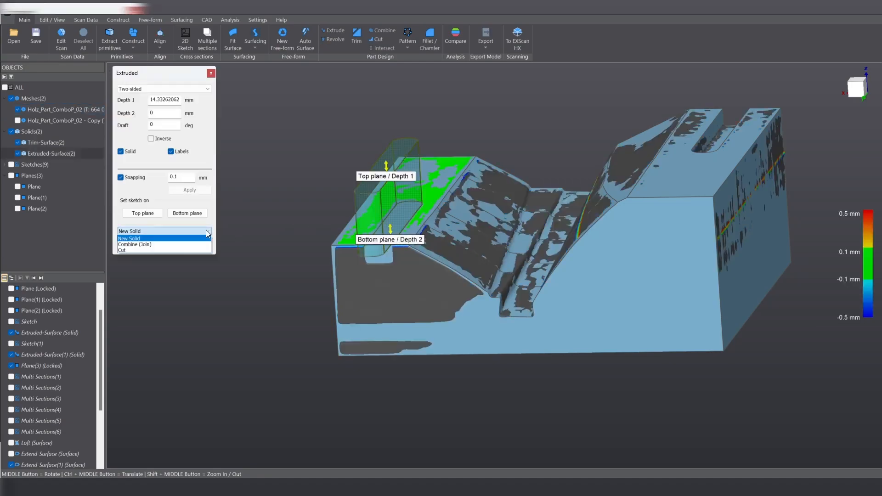
click(179, 250)
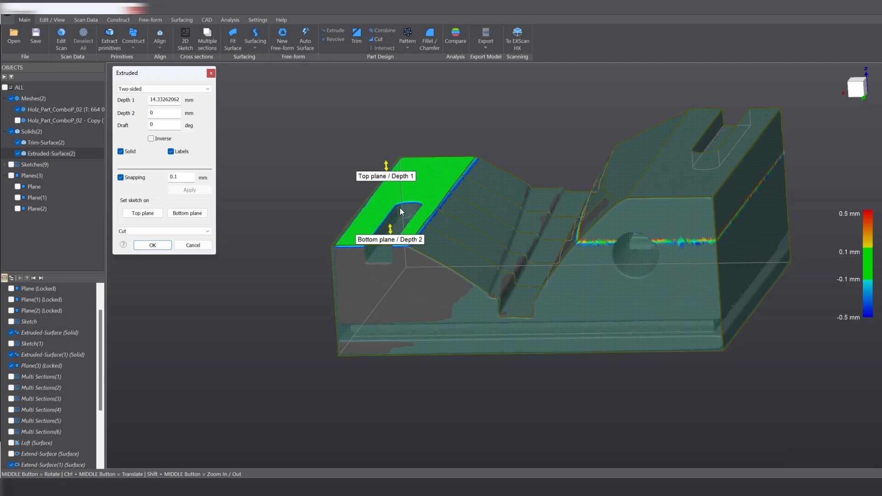
Lower the slot cut's bottom plane to the scanned slot floor, set Depth 2 to 4 mm, and accept the cut
scroll(399, 208, up, 4)
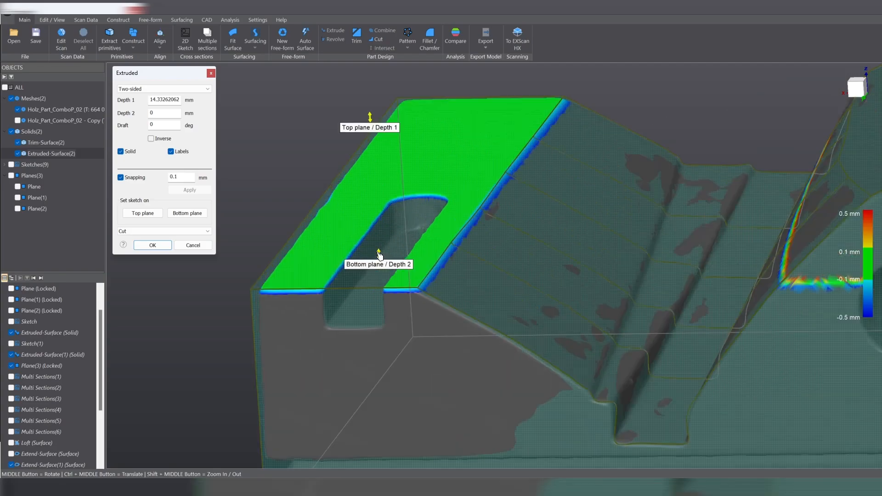
drag(379, 253, 377, 304)
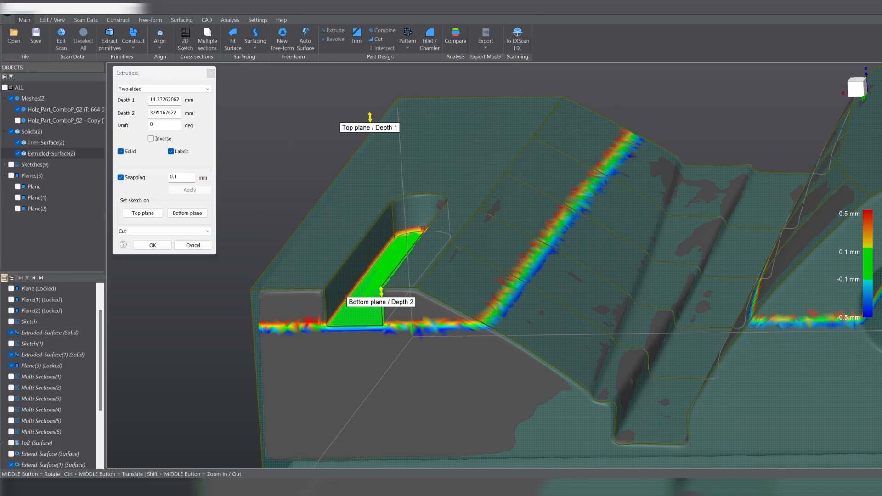
drag(179, 112, 131, 113)
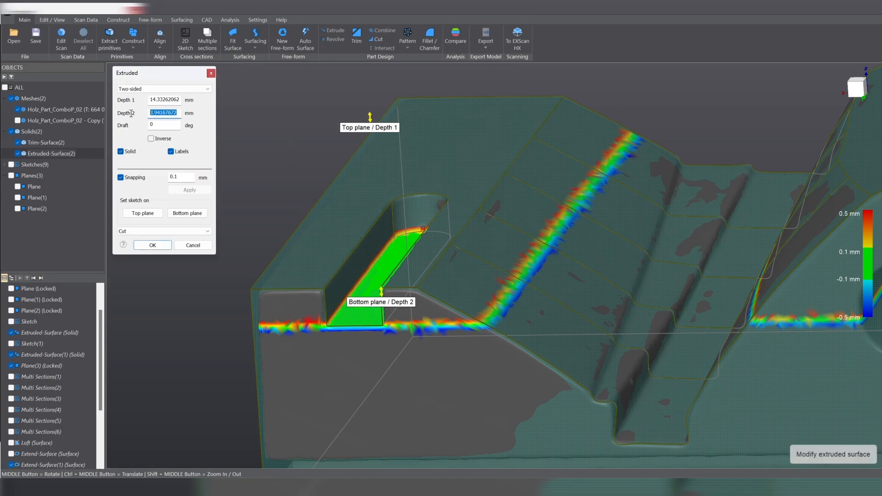
text(4)
key(Tab)
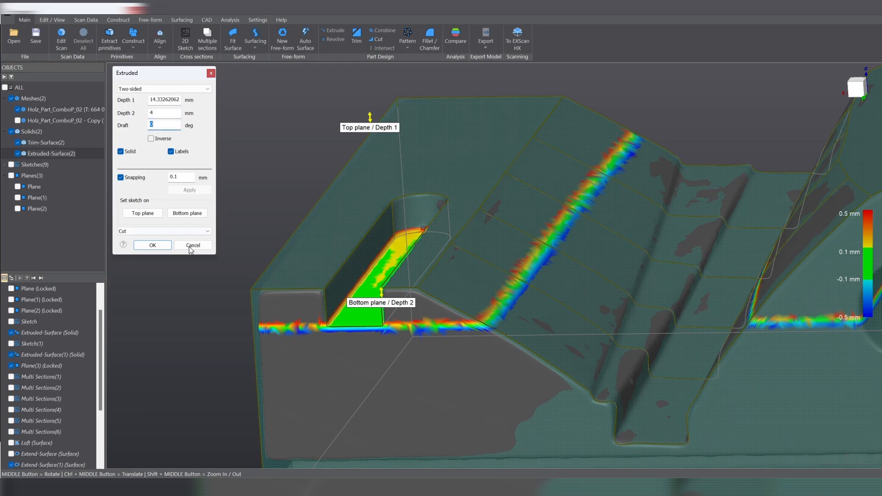
click(152, 246)
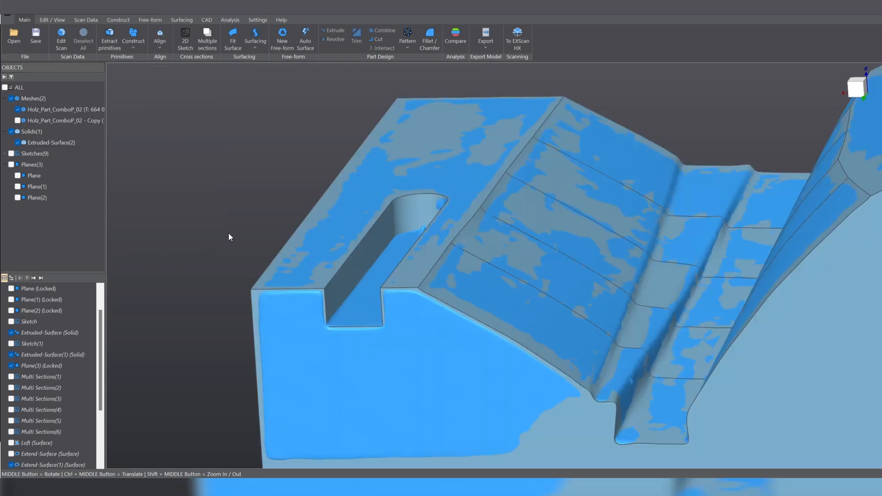
Check the cut slot against the scan, hide the solid, and examine the stepped hole through the mesh from both sides
middle_drag(228, 234, 265, 246)
middle_drag(606, 323, 587, 288)
scroll(597, 253, up, 2)
scroll(602, 243, down, 5)
scroll(605, 237, down, 3)
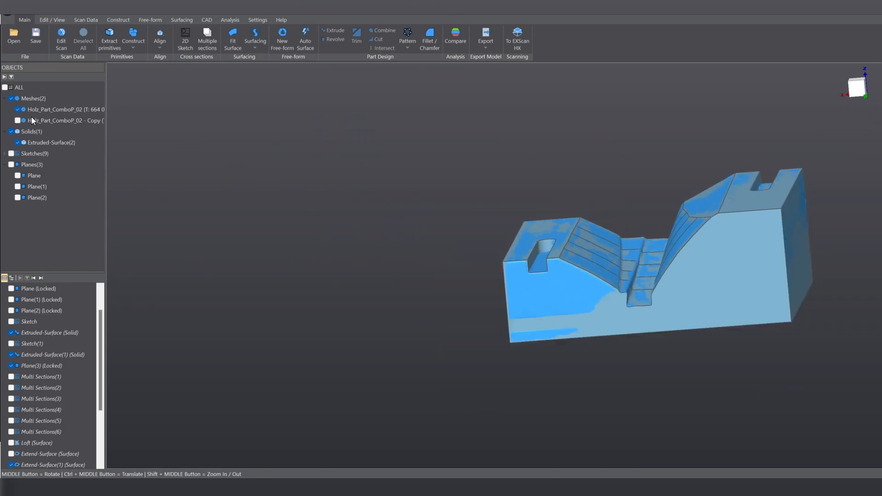
click(17, 143)
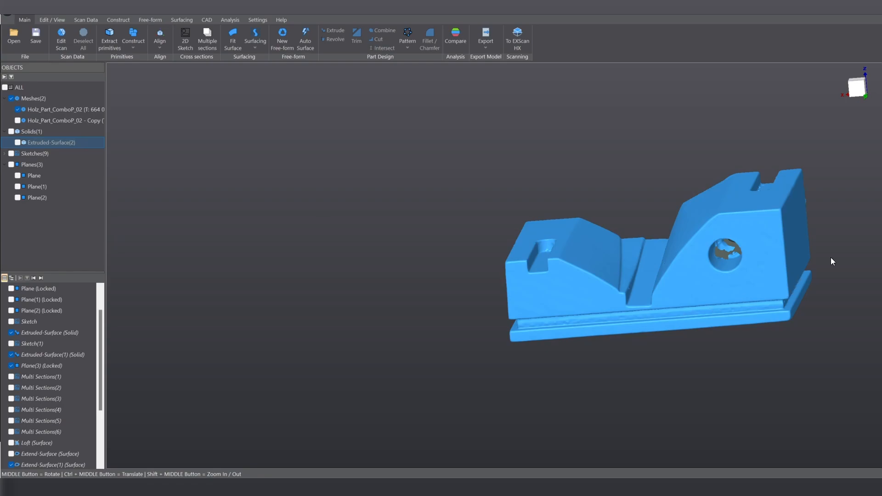
middle_drag(831, 257, 616, 227)
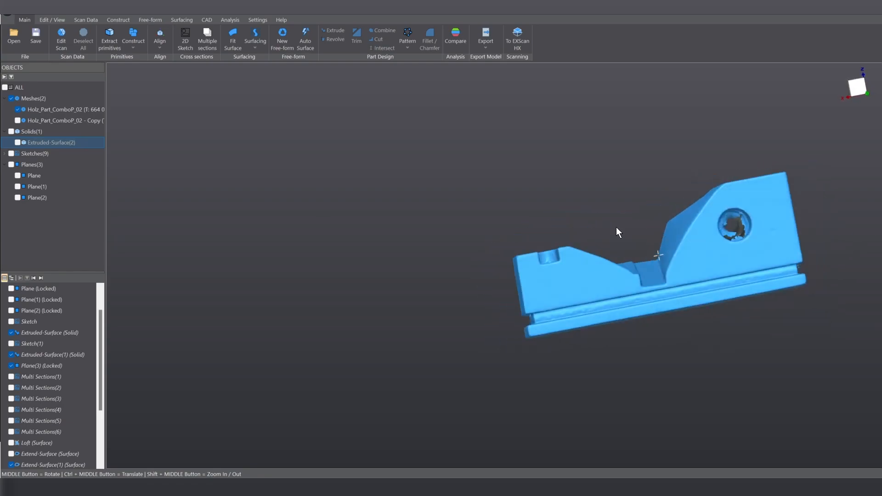
scroll(734, 230, up, 5)
middle_drag(743, 227, 628, 253)
scroll(551, 246, down, 5)
middle_drag(569, 255, 707, 256)
scroll(707, 256, up, 5)
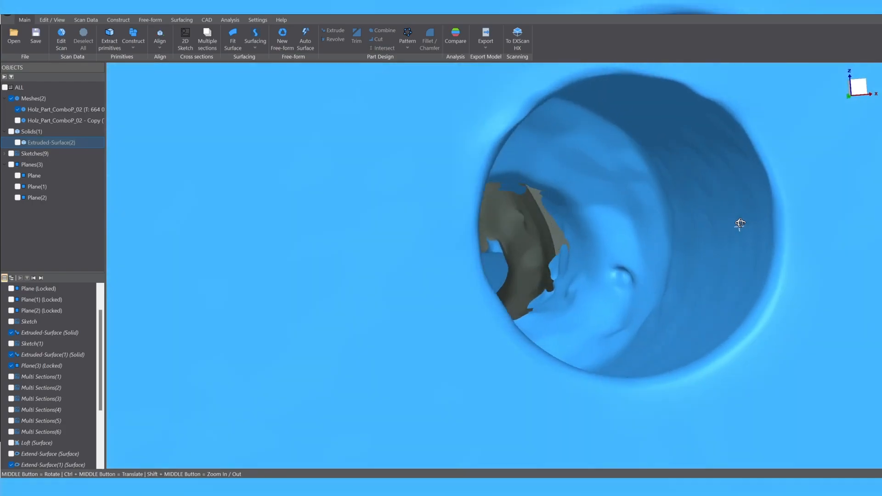
scroll(537, 214, down, 5)
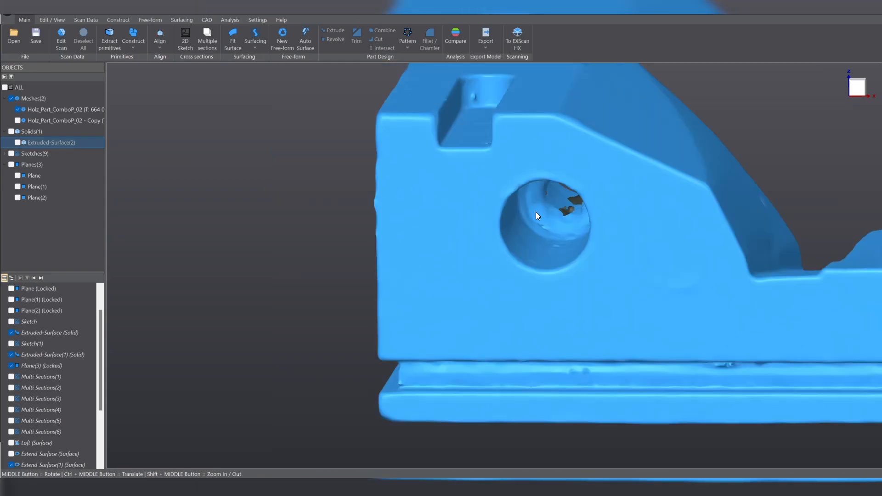
middle_drag(551, 277, 590, 258)
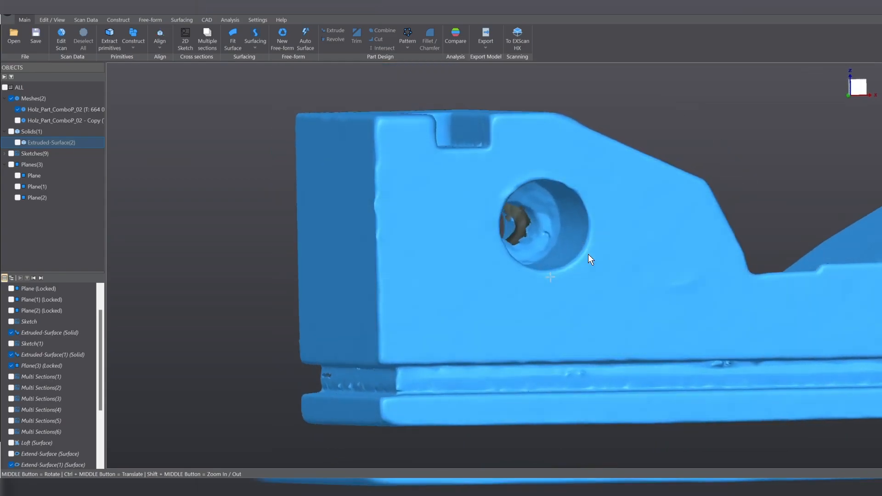
middle_drag(581, 205, 598, 267)
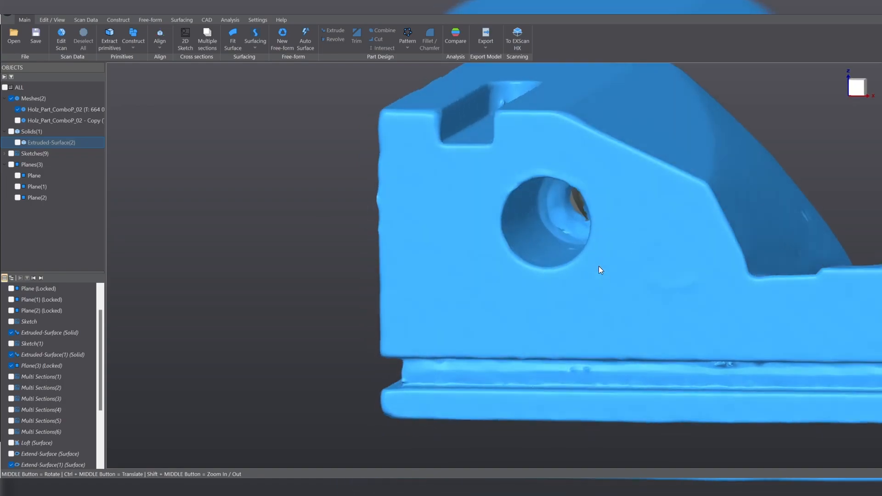
scroll(371, 248, down, 5)
middle_drag(649, 288, 607, 203)
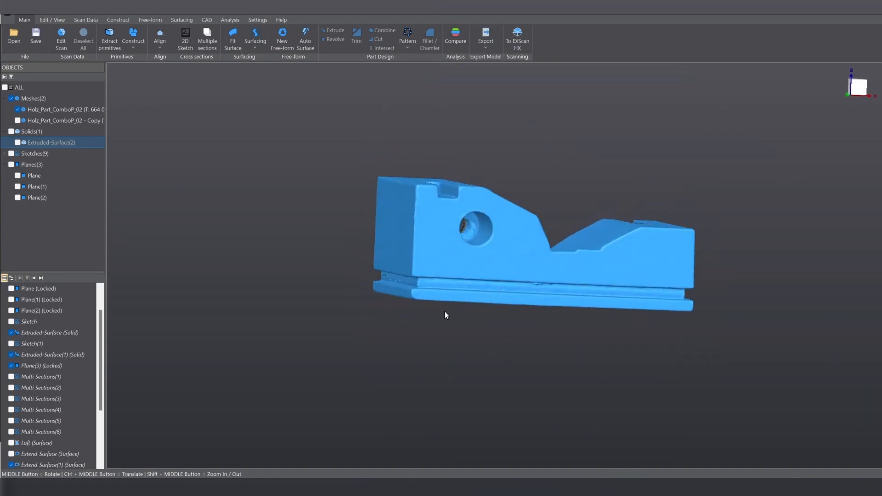
Create a slicing-plane sketch parallel to OXY, offset about 5.15 mm, through the groove around the block's base
click(189, 47)
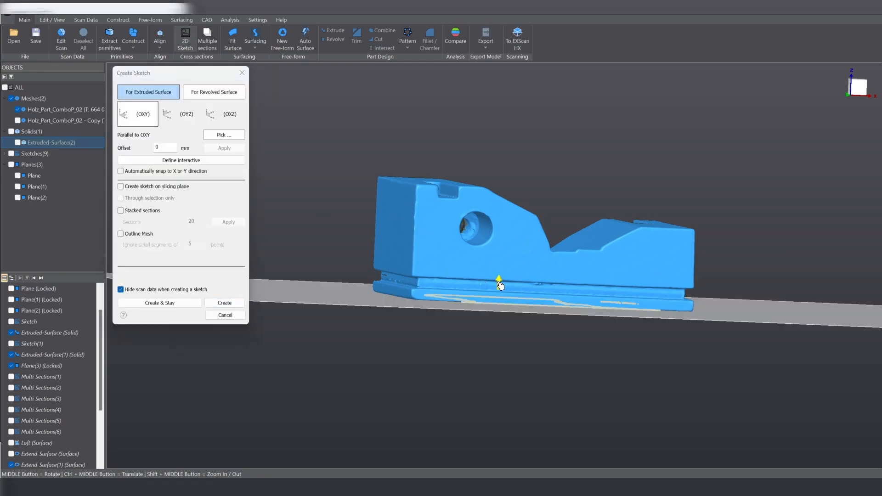
drag(500, 283, 500, 266)
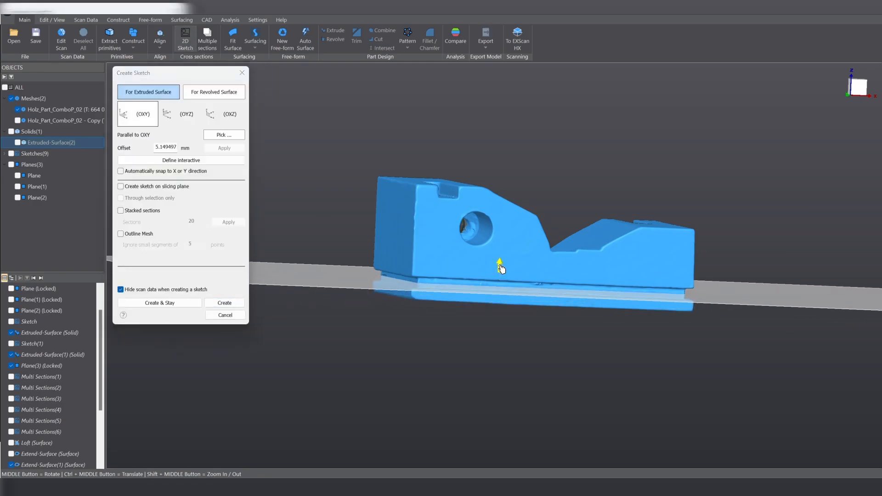
middle_drag(687, 208, 645, 162)
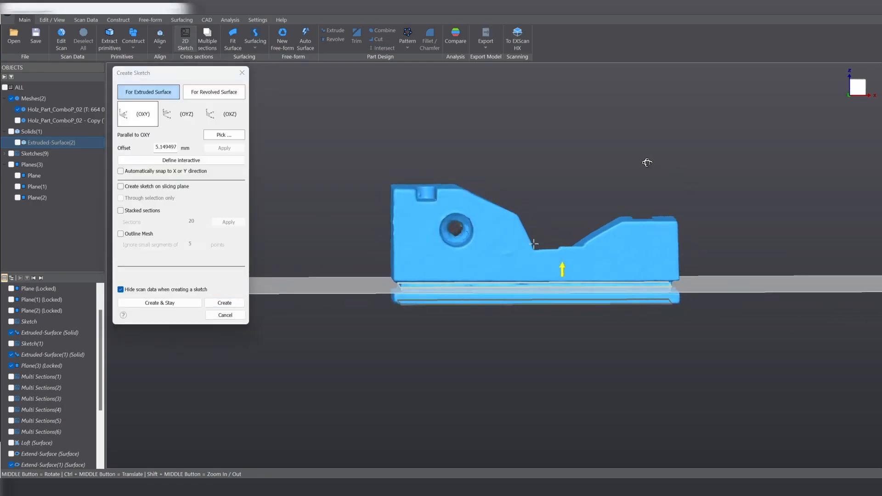
click(120, 187)
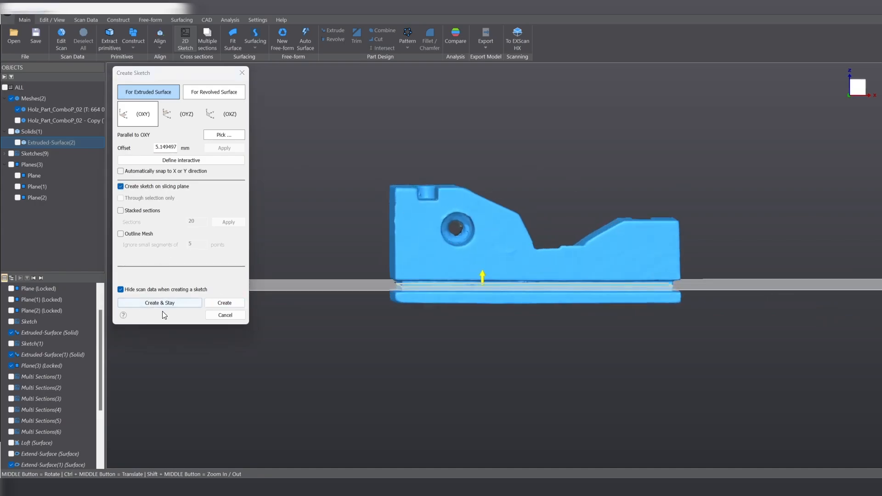
click(221, 302)
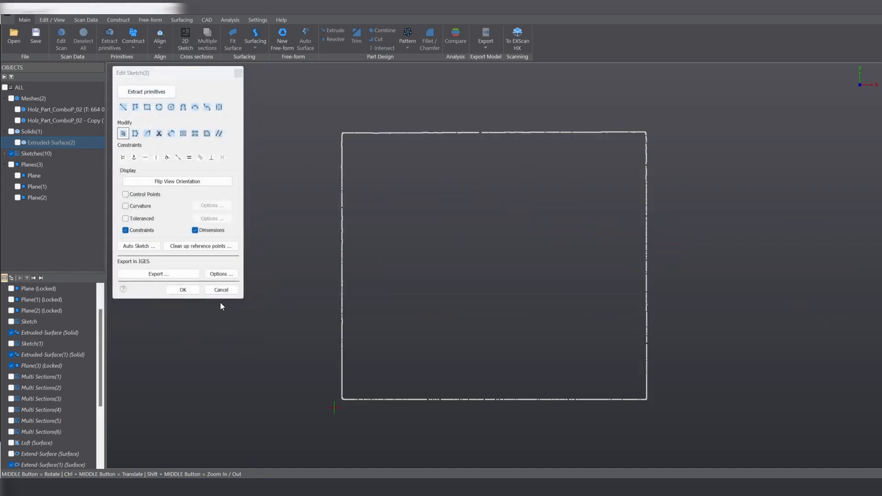
Fit a rectangle to the groove's section outline and finish the sketch
click(140, 90)
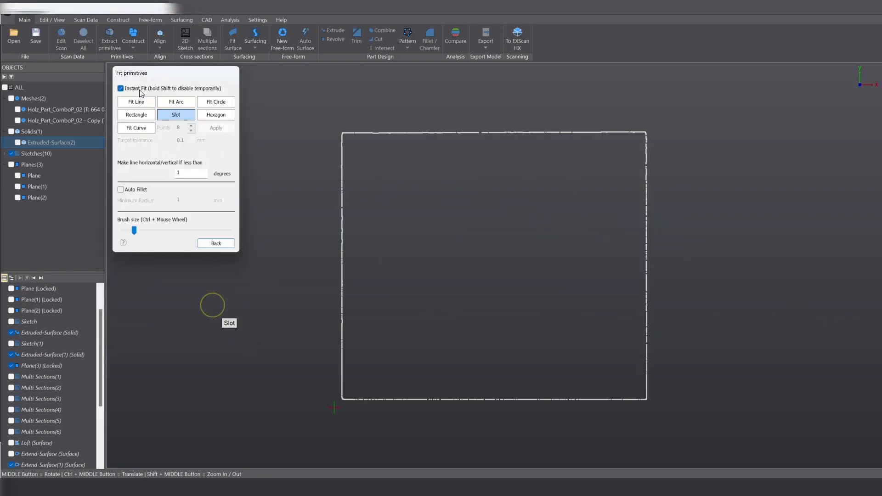
click(141, 118)
mouse_move(345, 228)
mouse_down()
mouse_move(342, 162)
mouse_move(398, 138)
mouse_move(632, 135)
mouse_move(644, 345)
mouse_move(408, 403)
mouse_move(359, 352)
mouse_move(343, 213)
mouse_up()
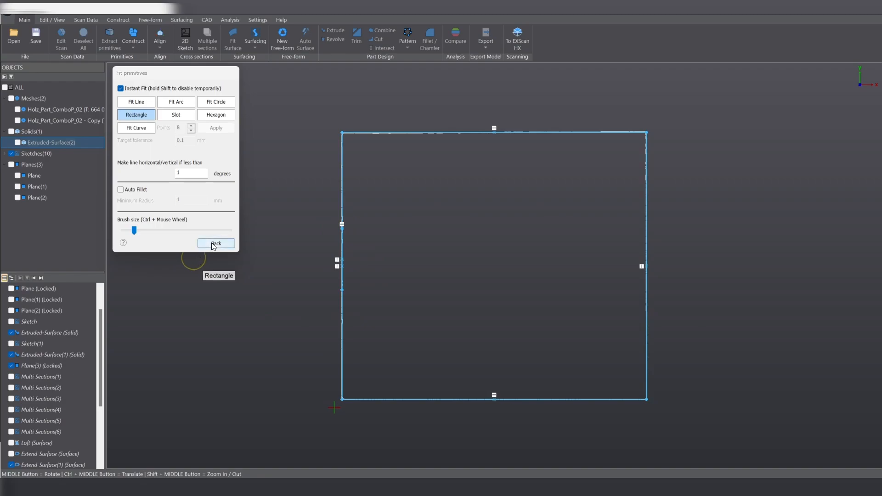
click(214, 243)
click(187, 290)
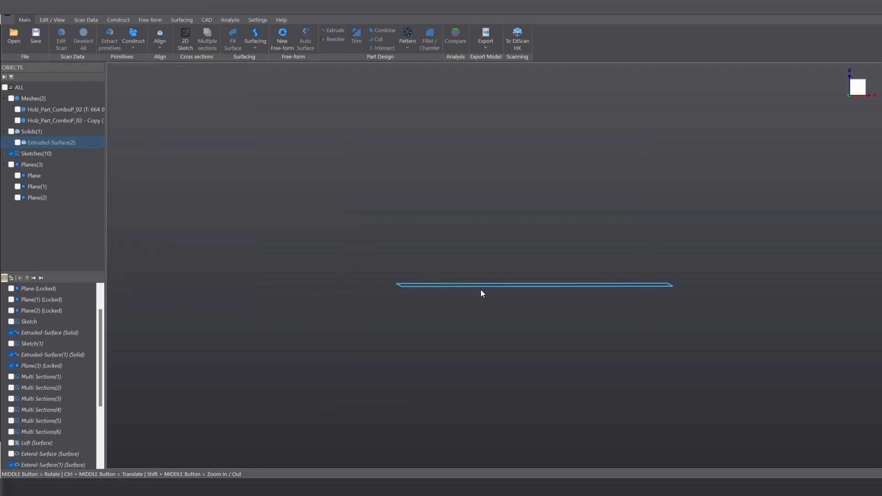
middle_drag(481, 290, 556, 264)
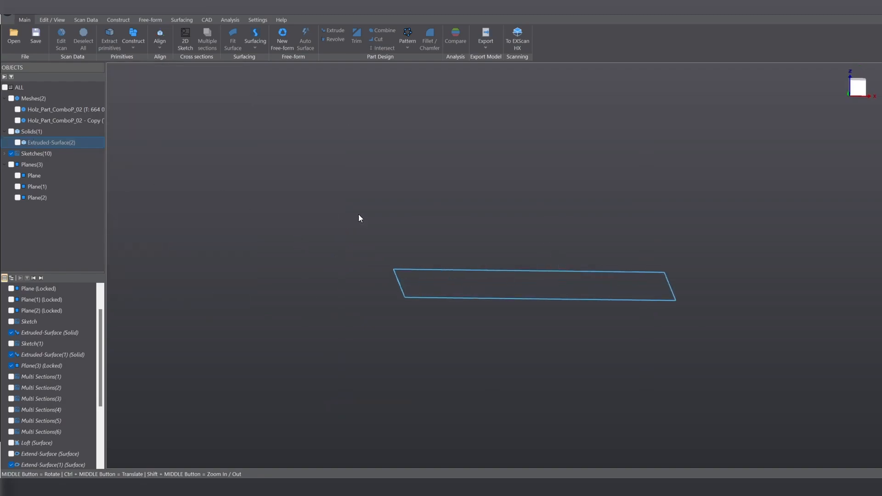
Reopen the groove sketch and delete the stray short lines of the extra rectangle on its edge, keeping the full outline
double_click(403, 295)
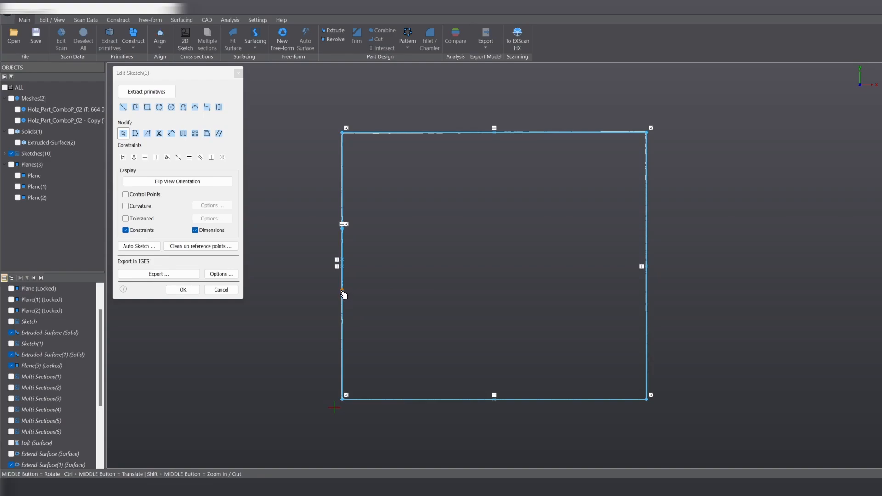
drag(342, 291, 372, 242)
click(363, 228)
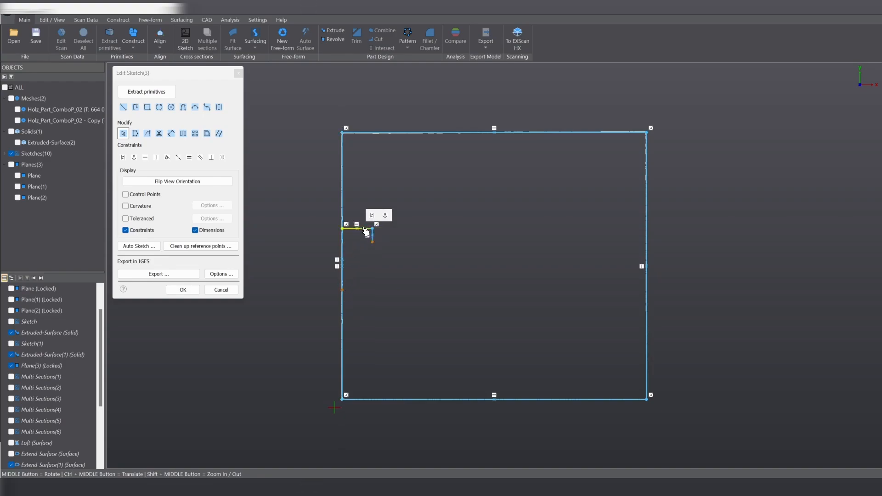
key(Delete)
click(372, 234)
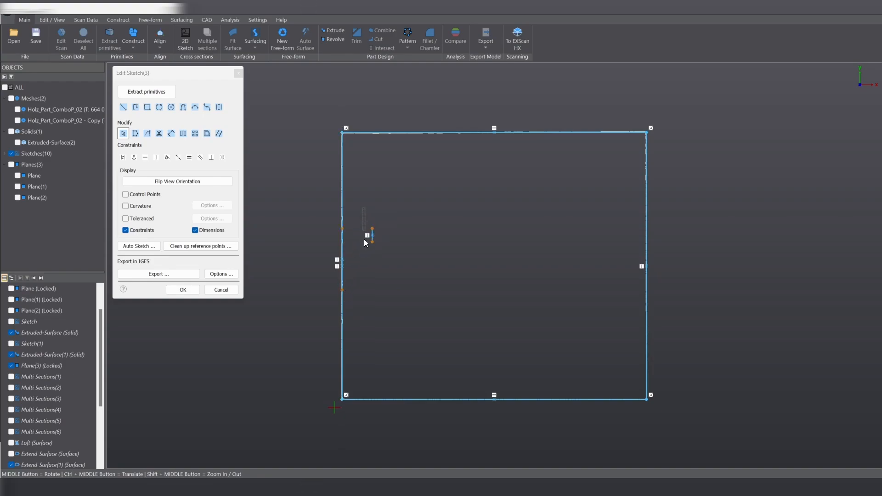
key(Delete)
click(342, 261)
key(Delete)
Offset the whole rectangle outward by 6 mm with Arc corners and finish the sketch
click(342, 193)
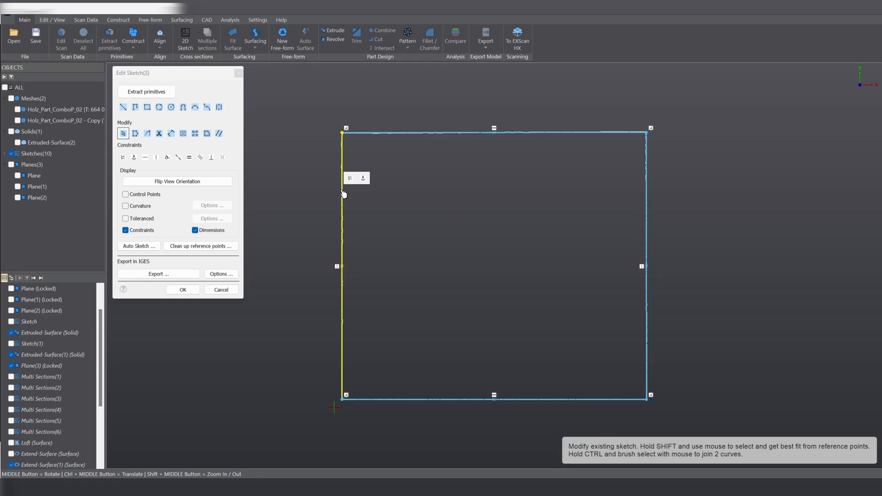
double_click(341, 191)
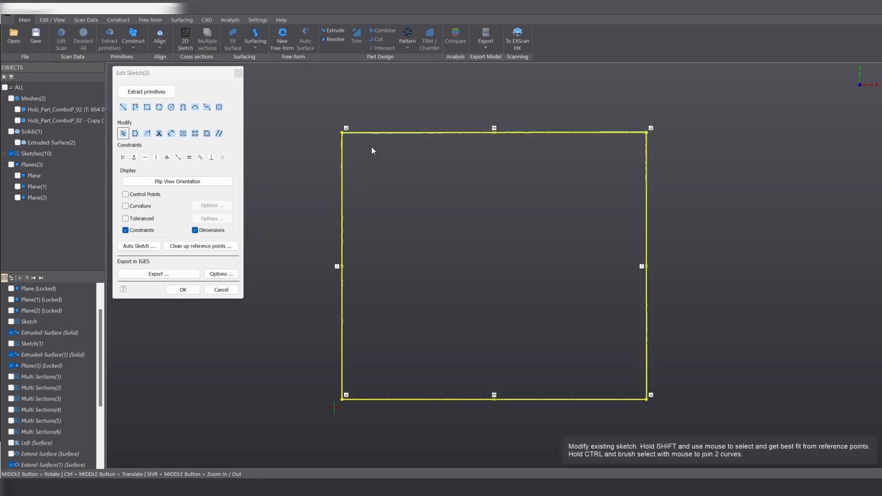
click(207, 134)
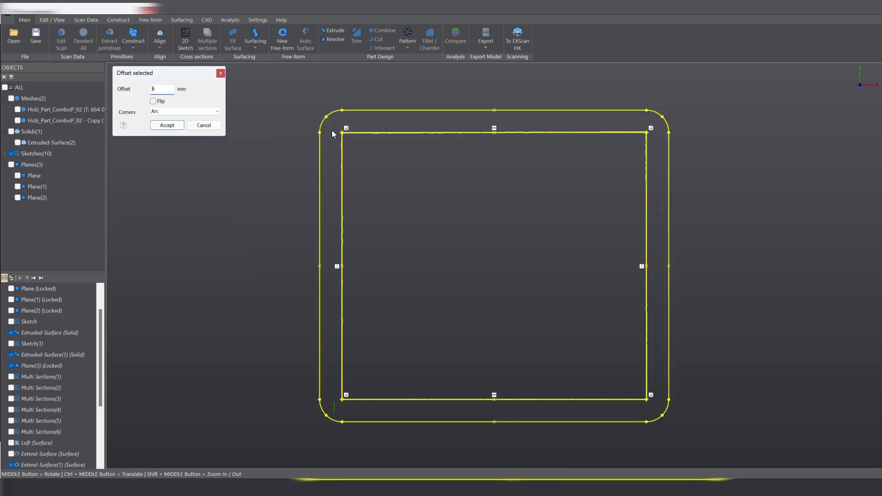
click(167, 111)
click(168, 124)
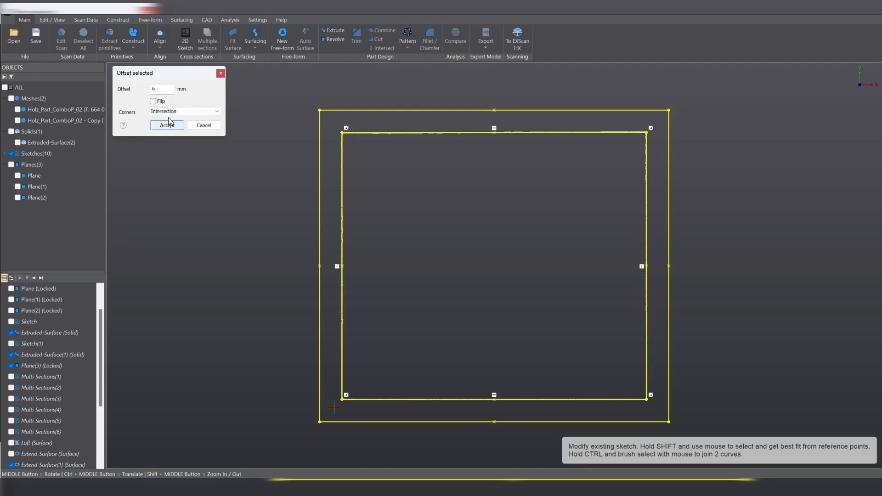
click(170, 113)
click(170, 119)
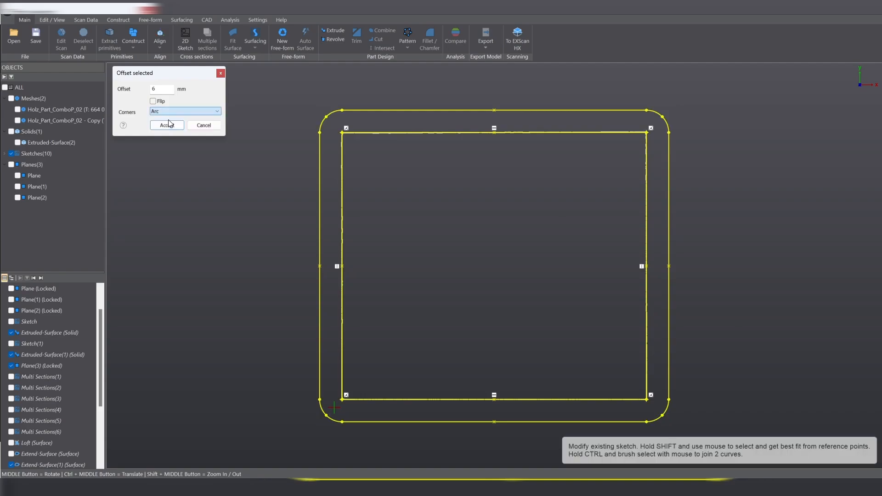
click(170, 125)
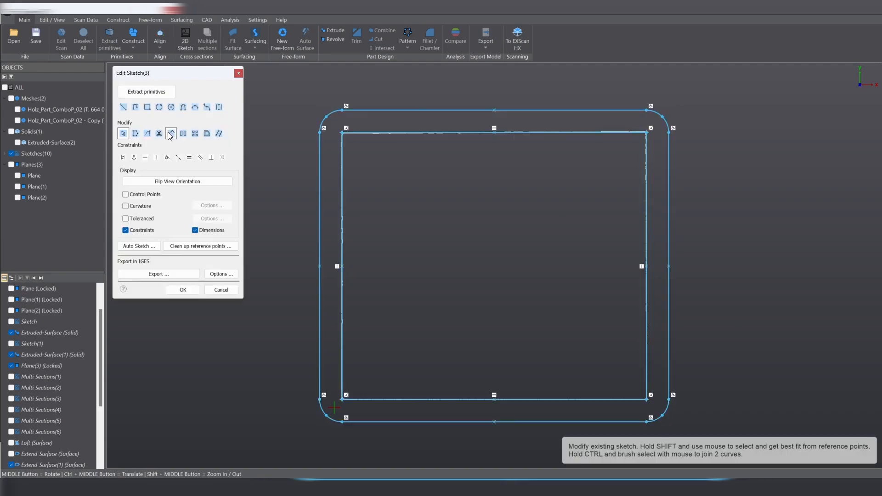
click(182, 290)
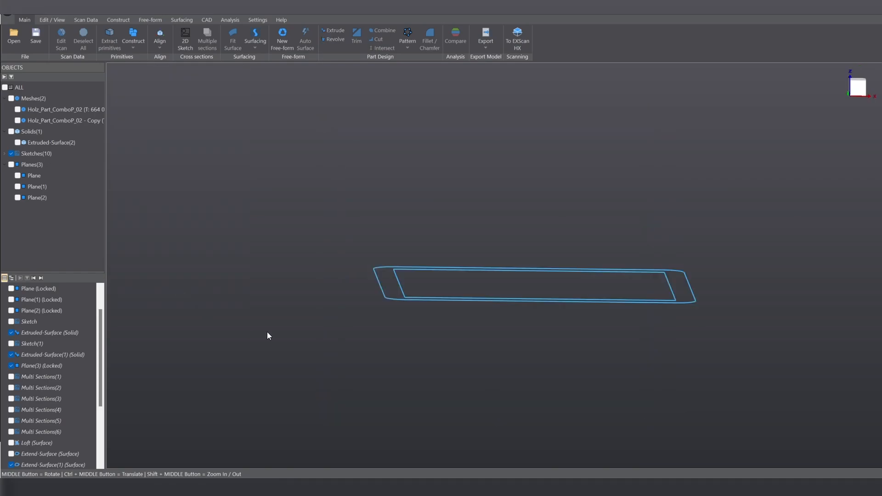
Show the main scan mesh and the solid again, and extrude the groove sketch as a two-sided Cut
click(18, 110)
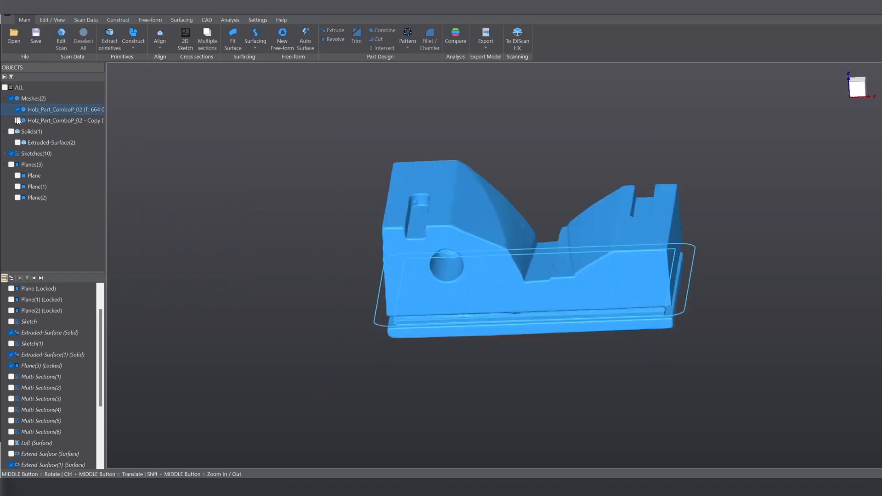
click(17, 143)
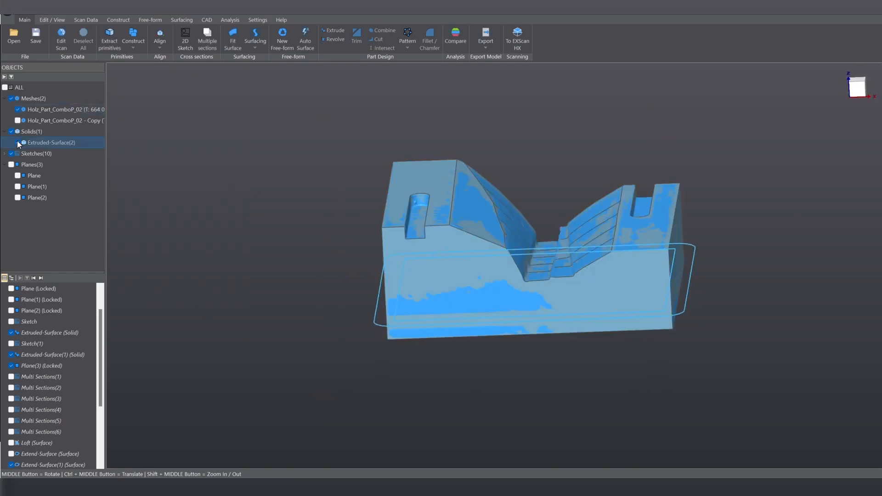
click(394, 315)
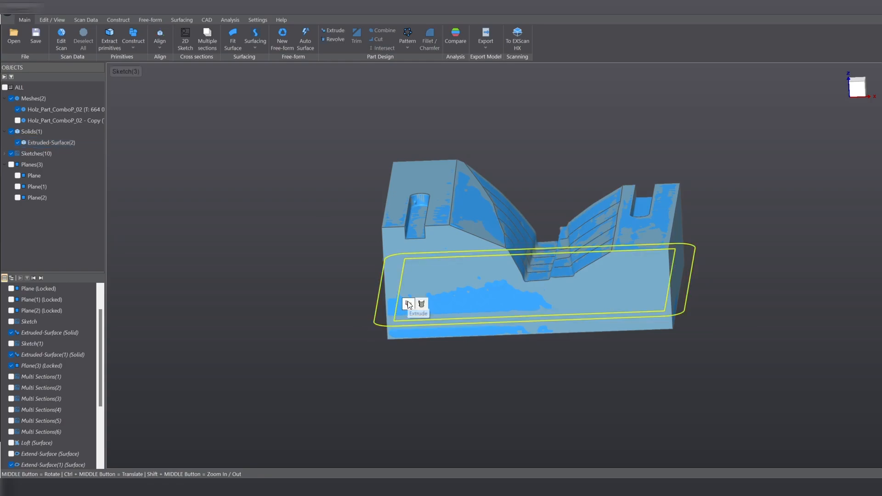
click(408, 304)
click(134, 231)
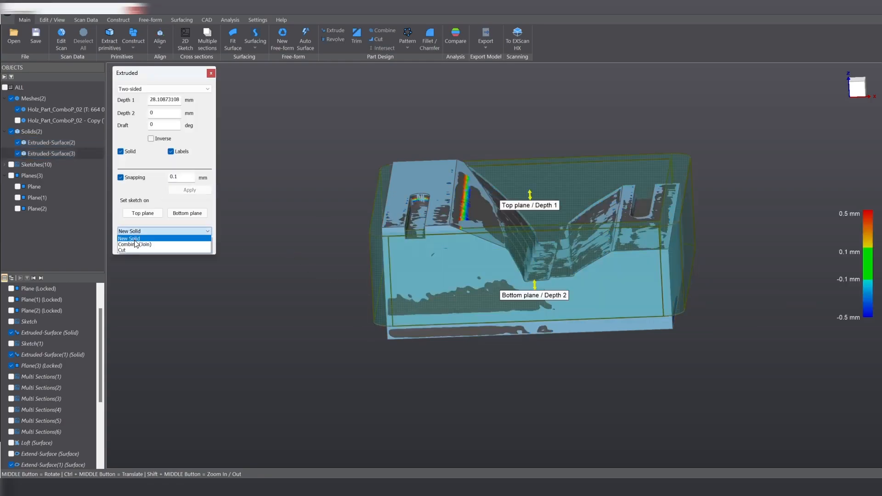
click(134, 251)
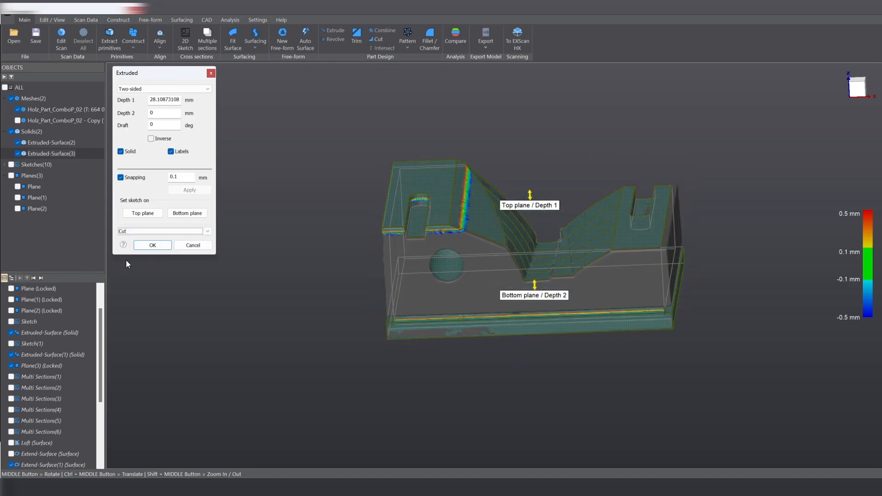
Move the groove cut's planes to the scanned groove walls, with Depth 1 about 2.33 mm and Depth 2 about 1.69 mm
scroll(547, 311, up, 2)
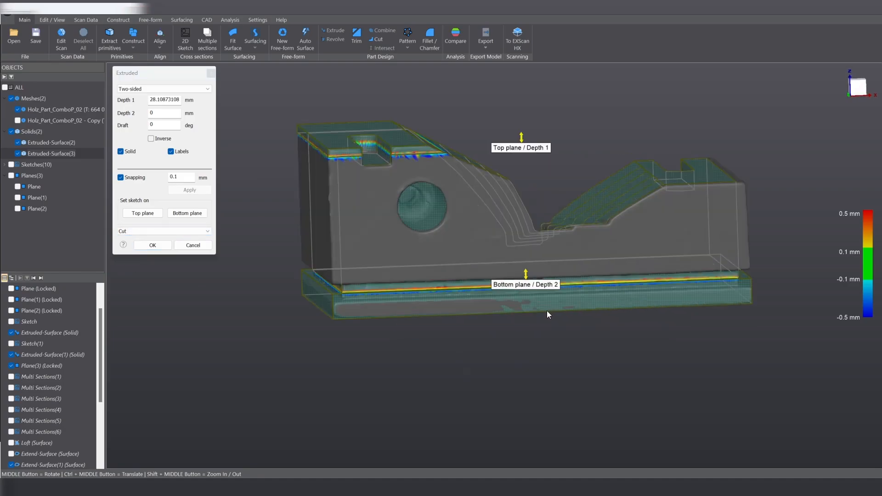
drag(527, 280, 528, 288)
middle_drag(528, 288, 649, 274)
drag(542, 151, 472, 317)
click(465, 327)
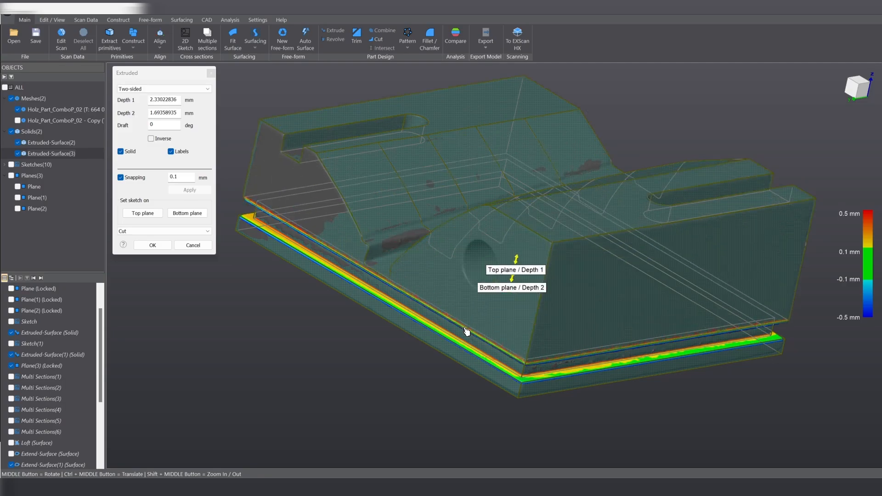
Lower the groove cut's top plane to a Depth 1 of about 1.85 mm using the deviation colours, and accept the cut
middle_drag(377, 348, 404, 234)
scroll(501, 336, up, 3)
middle_drag(502, 336, 496, 225)
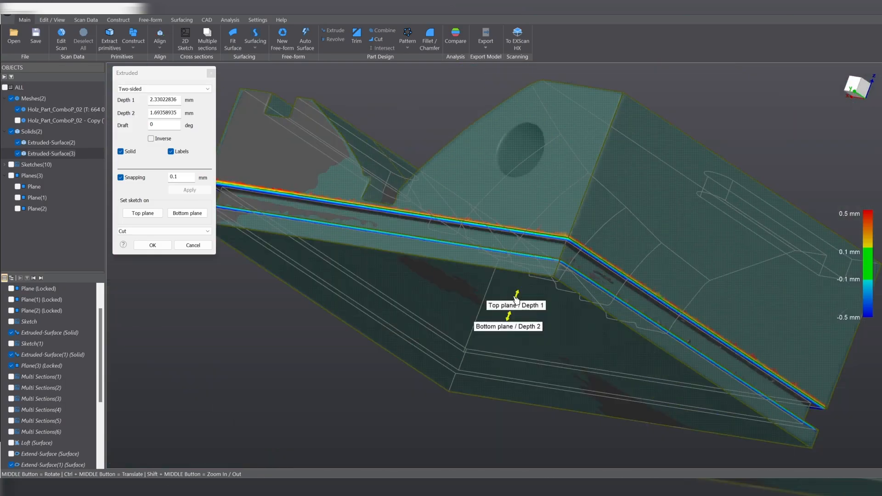
drag(516, 295, 518, 298)
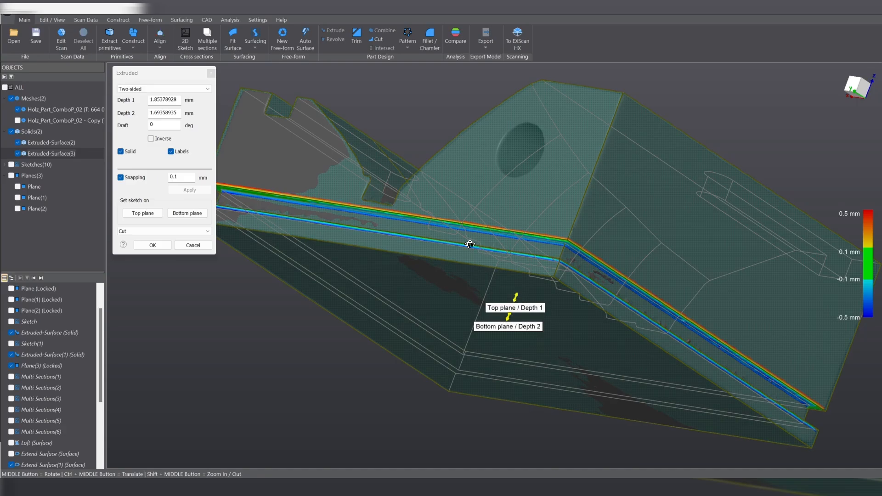
mouse_move(470, 244)
middle_down()
mouse_move(517, 200)
mouse_move(665, 327)
mouse_move(665, 309)
mouse_move(475, 230)
middle_up()
scroll(436, 365, up, 3)
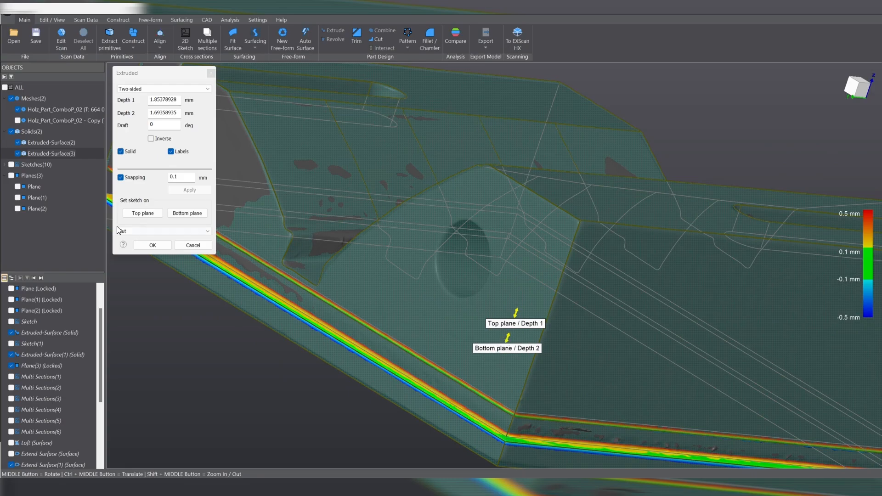
click(152, 246)
scroll(454, 255, down, 3)
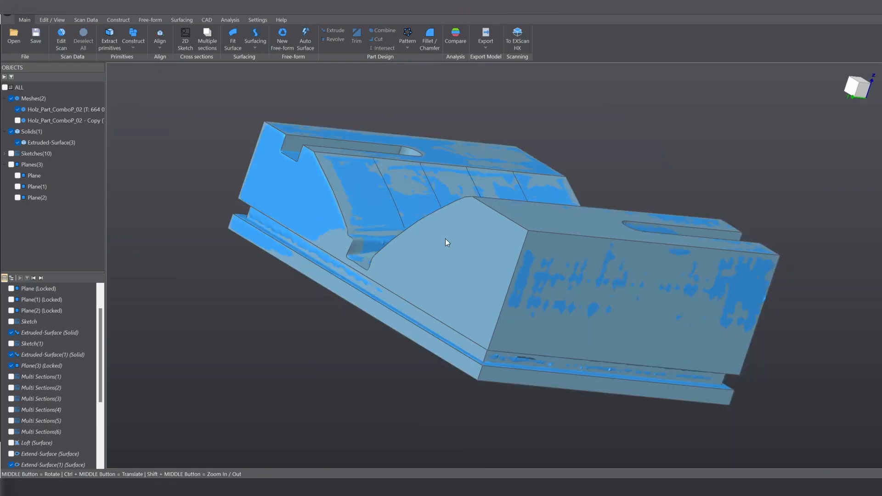
Create a slicing-plane sketch from the block's V-profile side face, offset about -2.13 mm so it sections the round hole
middle_drag(445, 238, 508, 356)
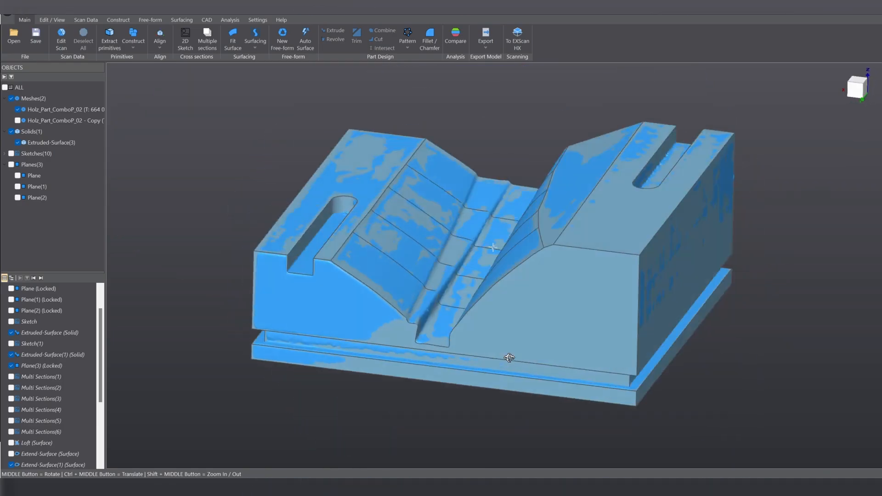
click(285, 305)
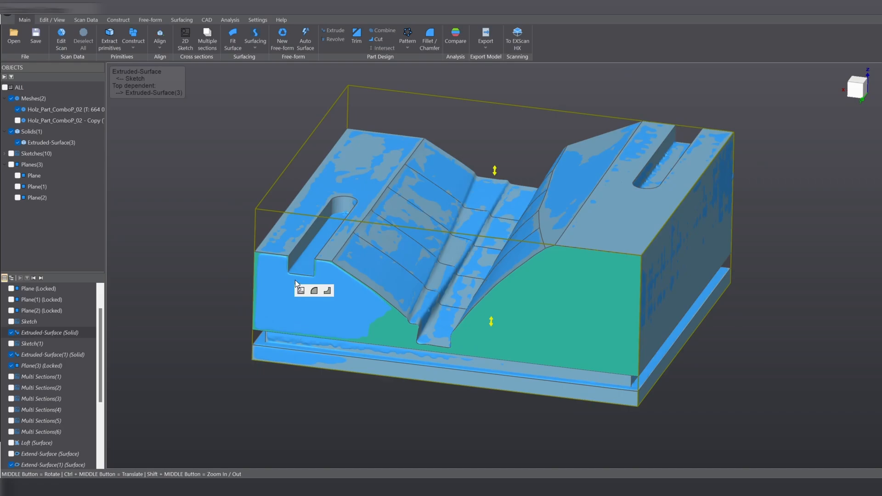
click(302, 293)
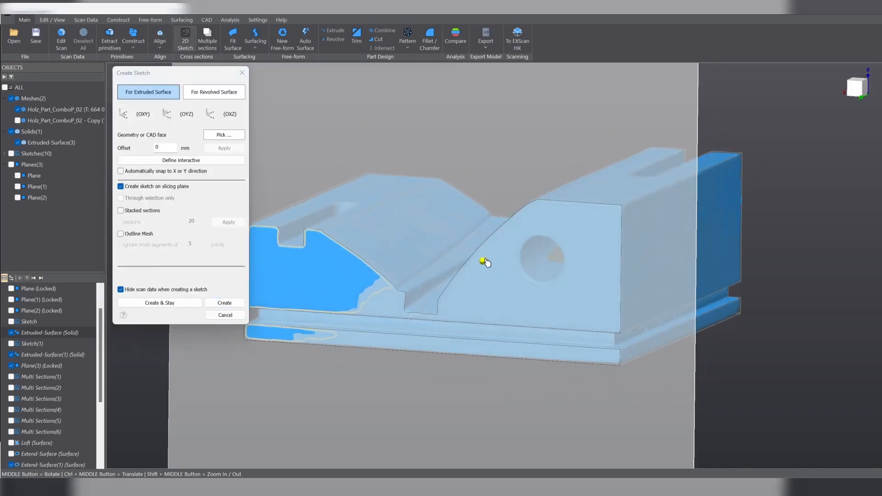
drag(485, 262, 492, 266)
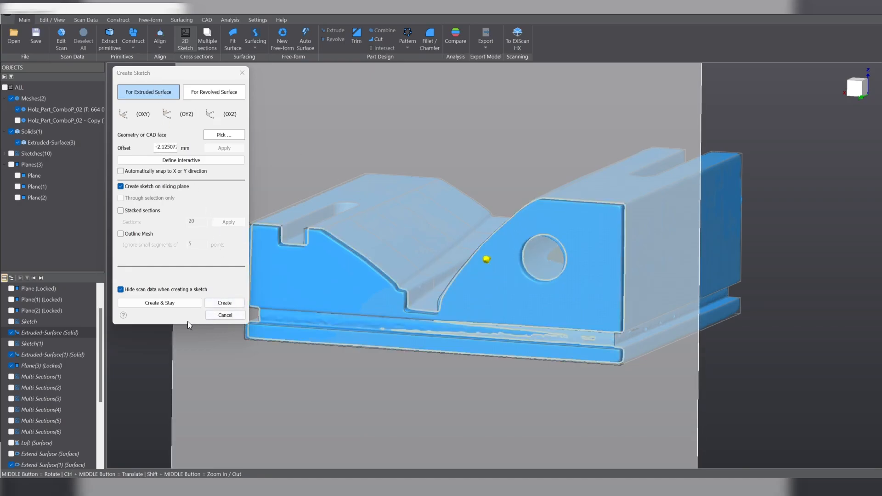
click(225, 303)
Fit a circle to the sectioned outline of the round hole in the new sketch
click(141, 95)
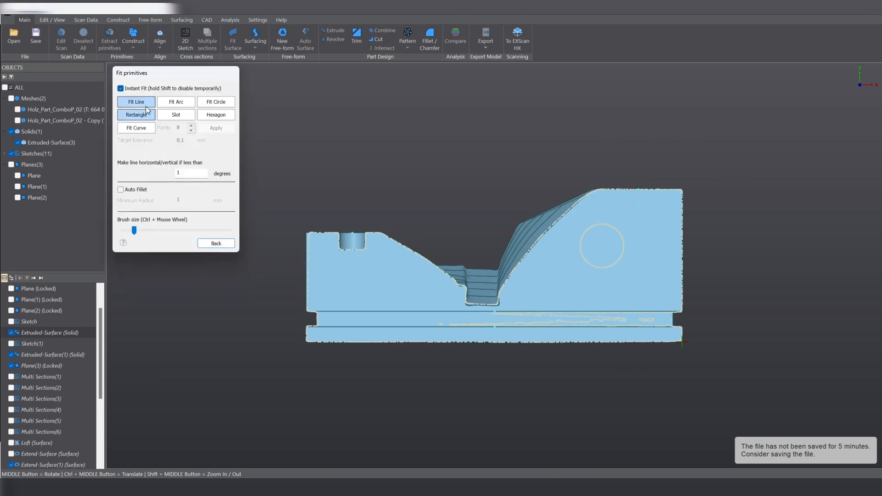
click(216, 102)
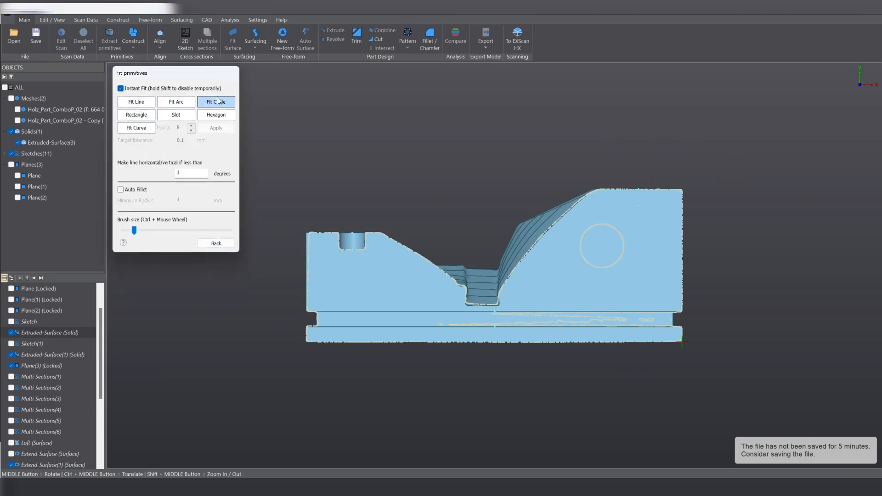
mouse_move(614, 233)
mouse_down()
mouse_move(593, 232)
mouse_move(585, 248)
mouse_move(616, 274)
mouse_up()
drag(651, 235, 626, 256)
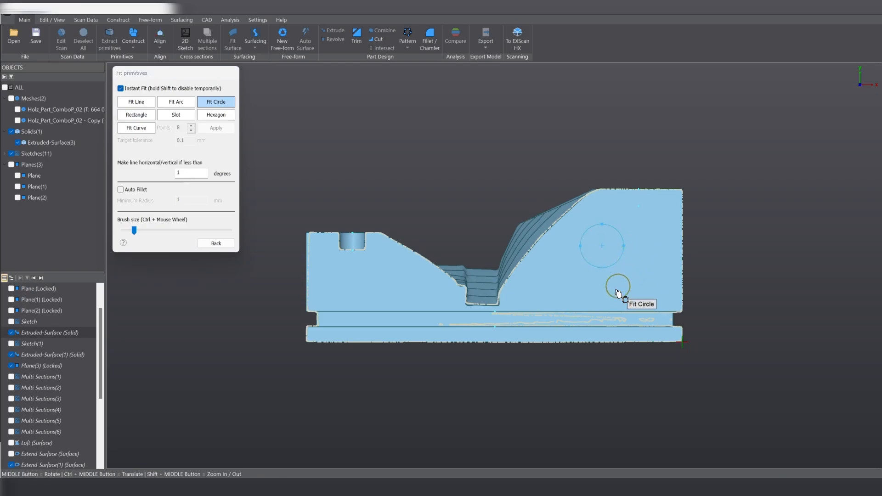
click(216, 243)
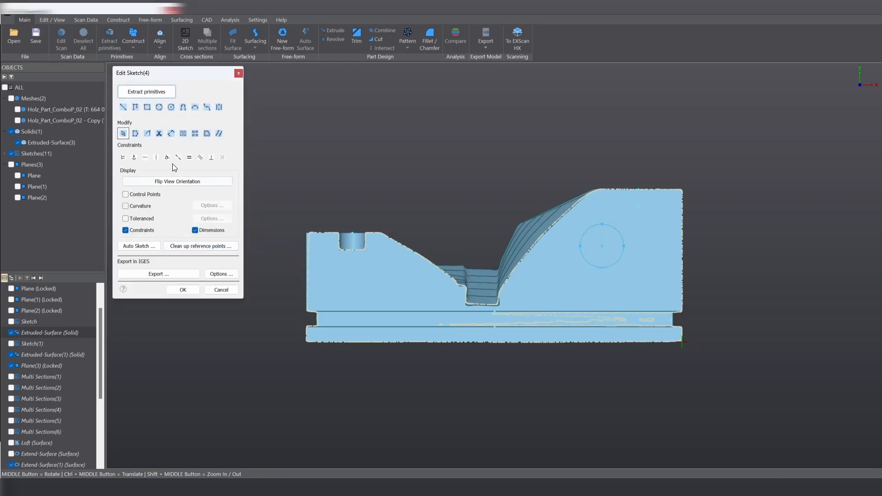
Dimension the hole circle with a diameter of 10 mm and accept the sketch
click(171, 136)
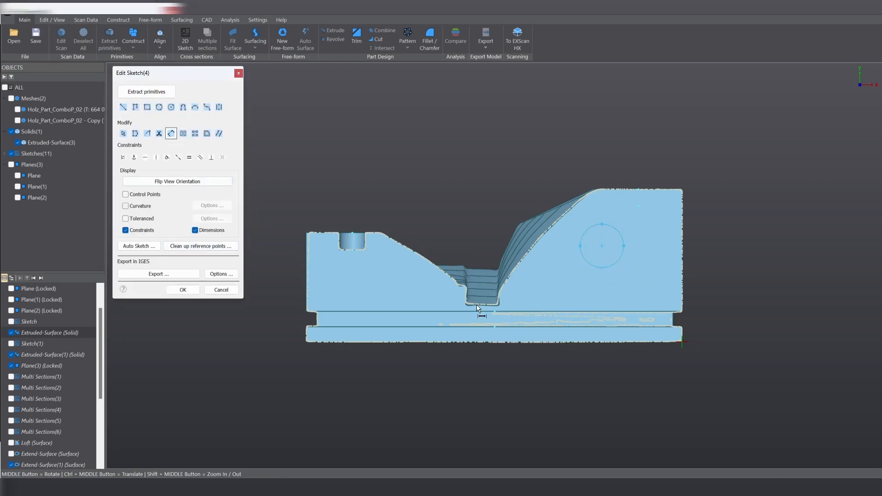
click(589, 261)
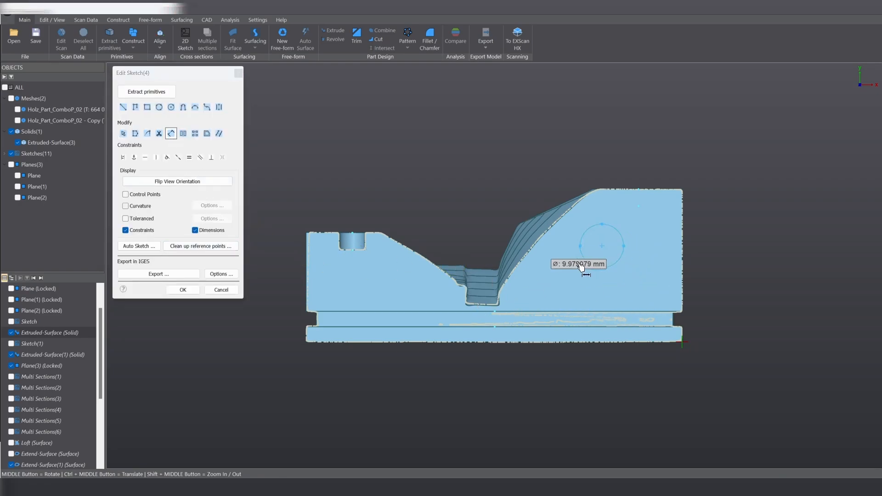
click(565, 299)
text(10)
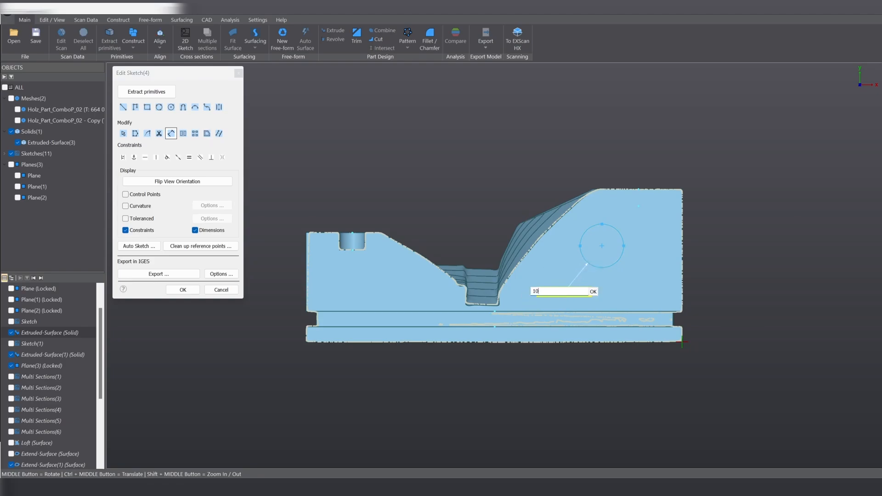
key(Return)
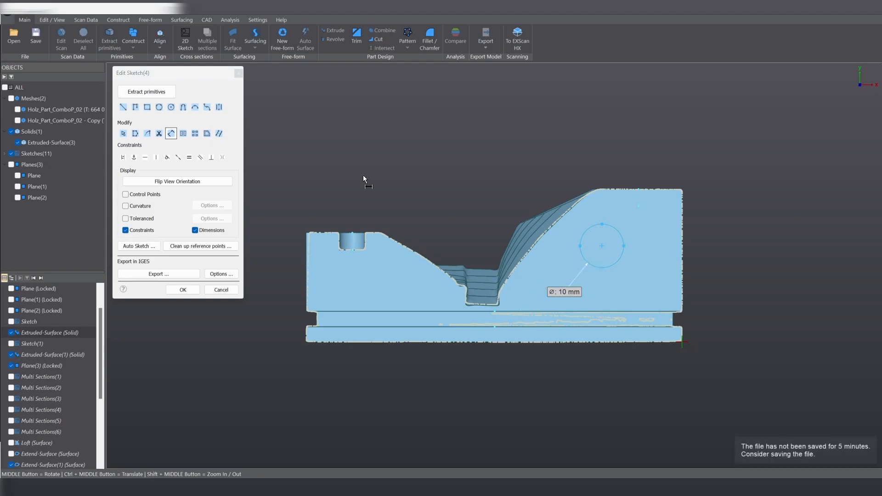
click(184, 291)
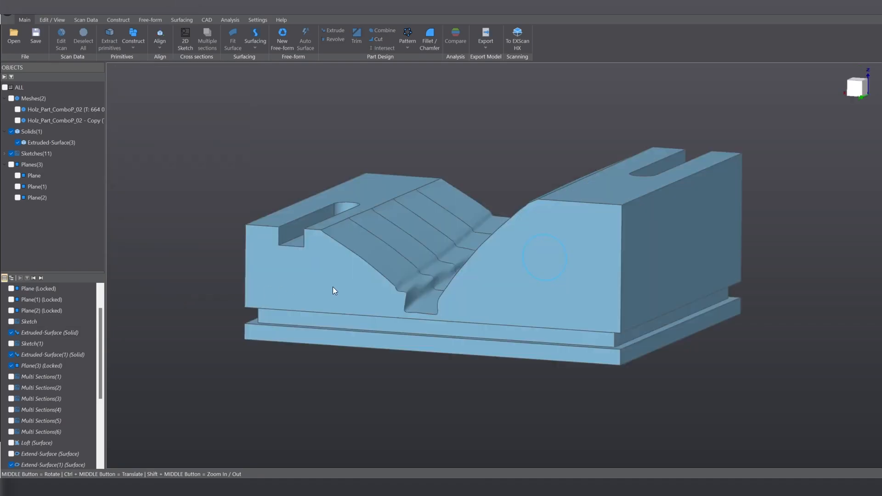
Extrude the hole circle sketch as a two-sided Cut from the solid
click(566, 252)
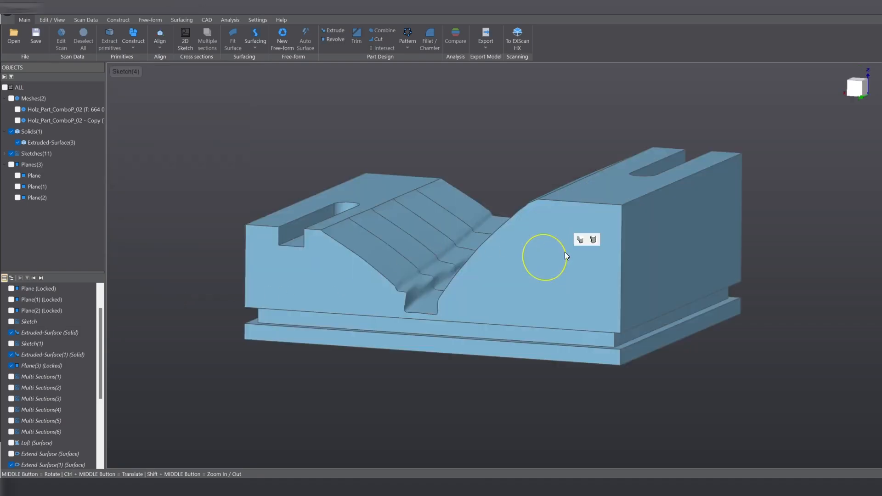
click(579, 239)
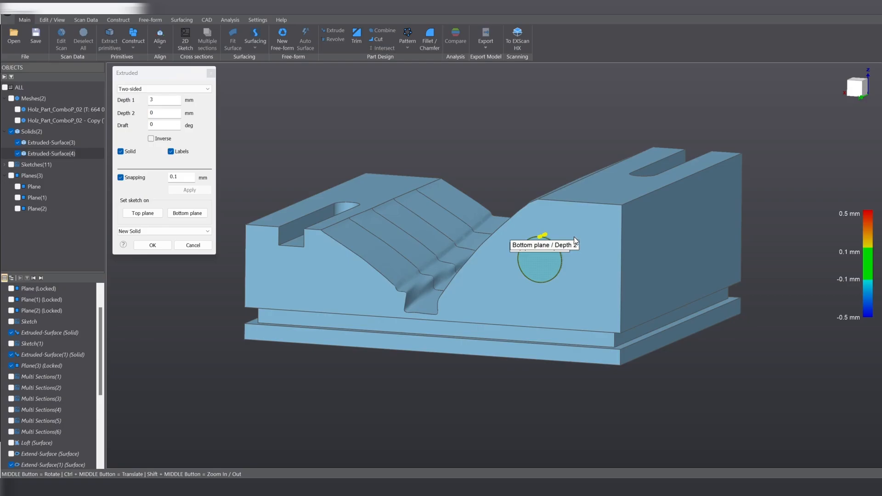
click(202, 231)
click(144, 250)
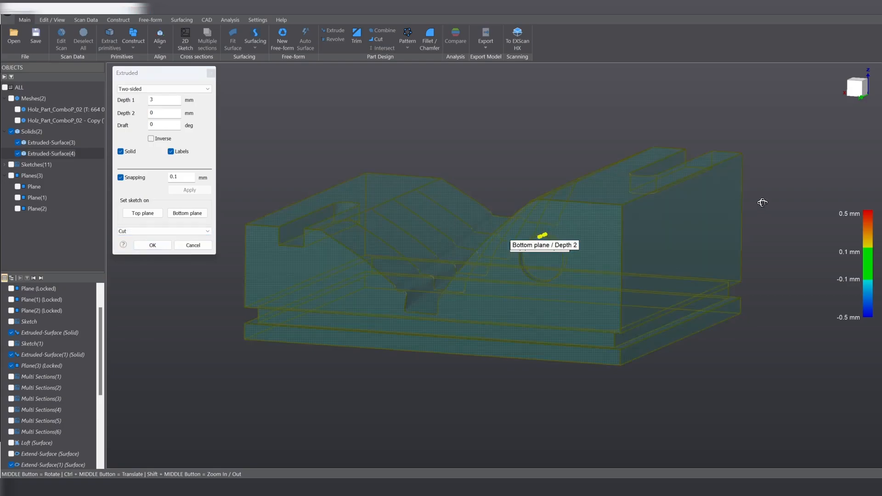
Extend the hole cut past both ends of the block, with Depth 1 about 18.95 mm and Depth 2 about 81.68 mm, and accept it
middle_drag(763, 202, 377, 253)
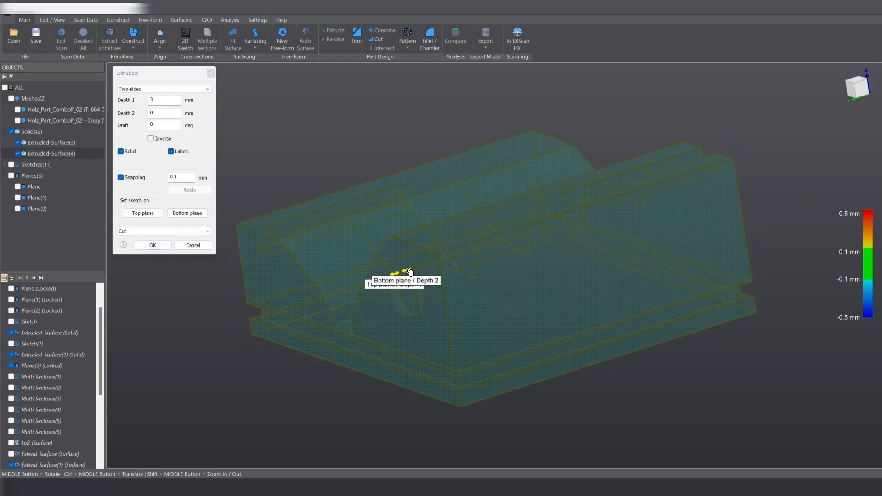
drag(400, 268, 764, 144)
drag(394, 273, 324, 298)
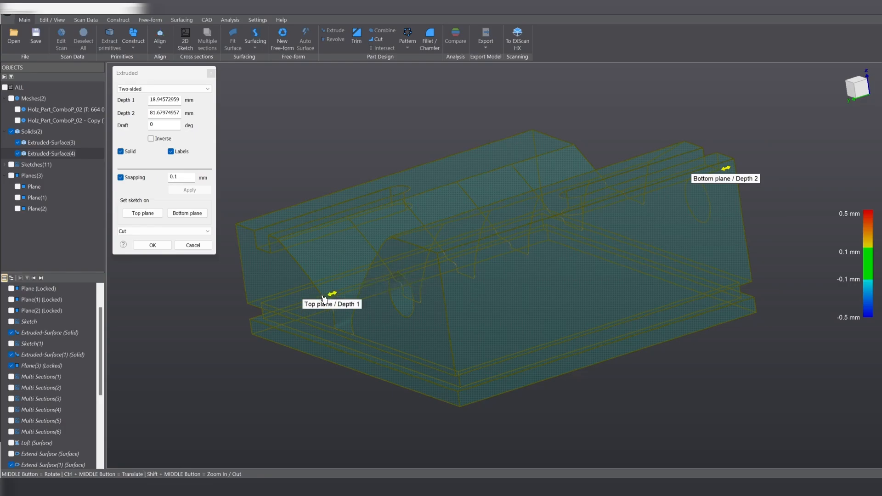
middle_drag(668, 213, 519, 285)
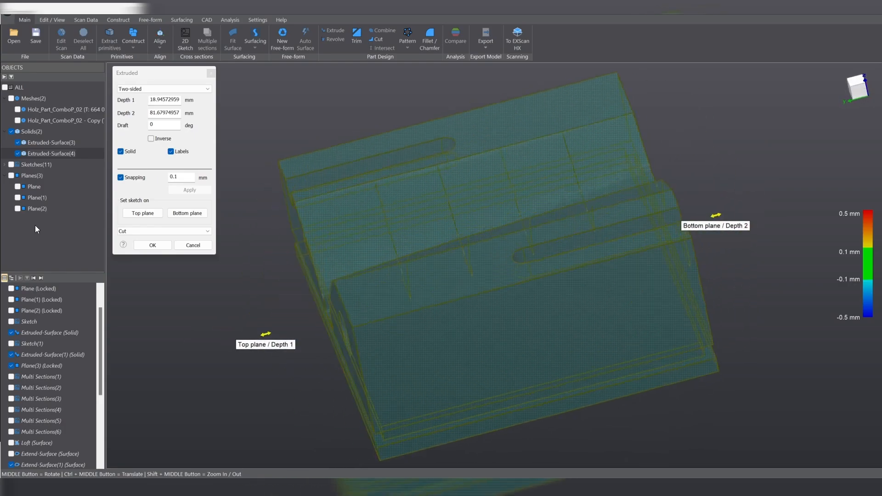
click(152, 245)
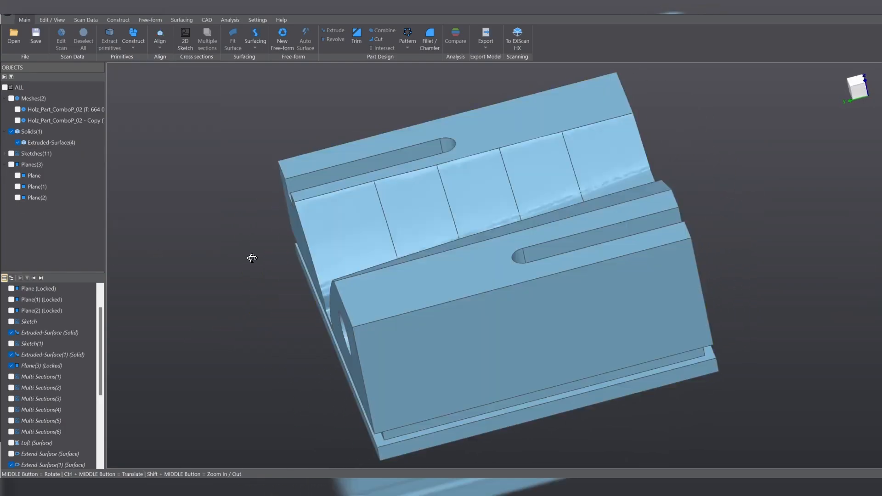
Start a Fillet on the solid and select the top end edge, long outer top edge and vertical corner edge beside the round hole
middle_drag(252, 256, 699, 142)
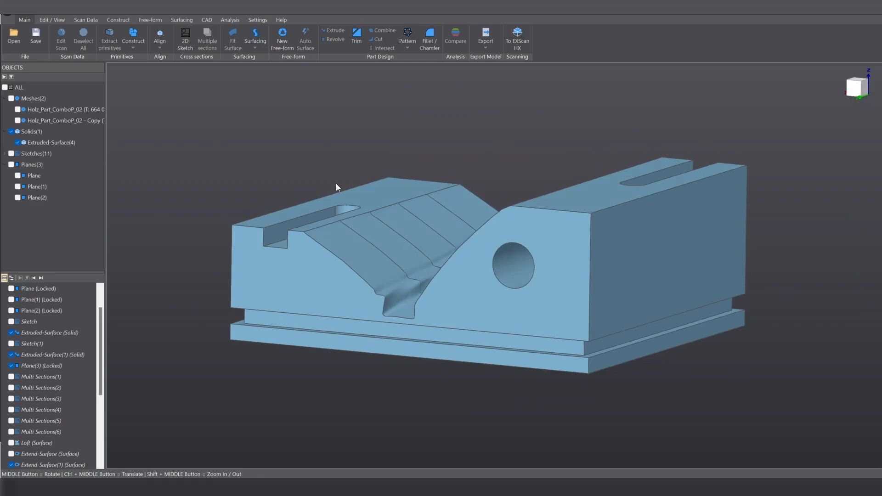
middle_drag(335, 183, 412, 270)
scroll(412, 271, down, 5)
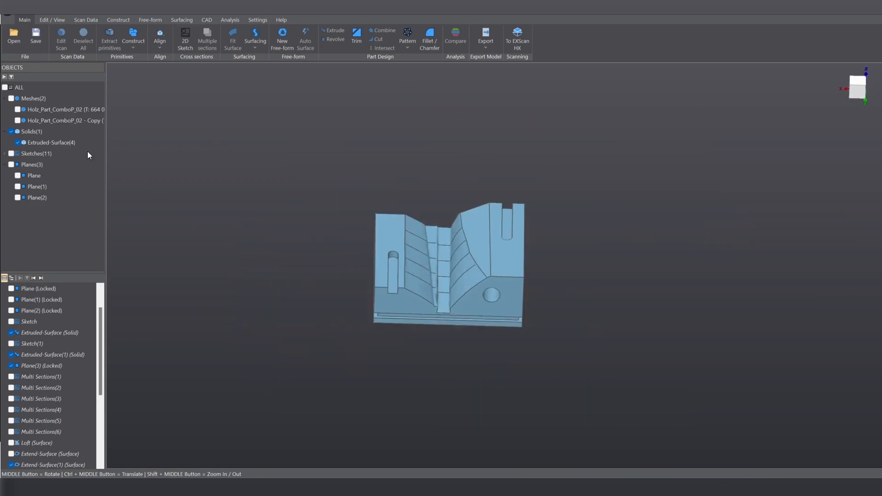
click(16, 110)
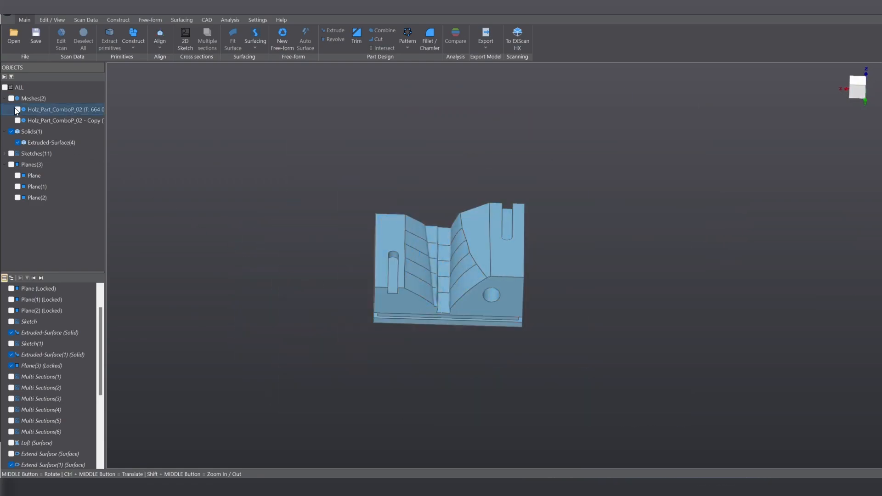
click(479, 277)
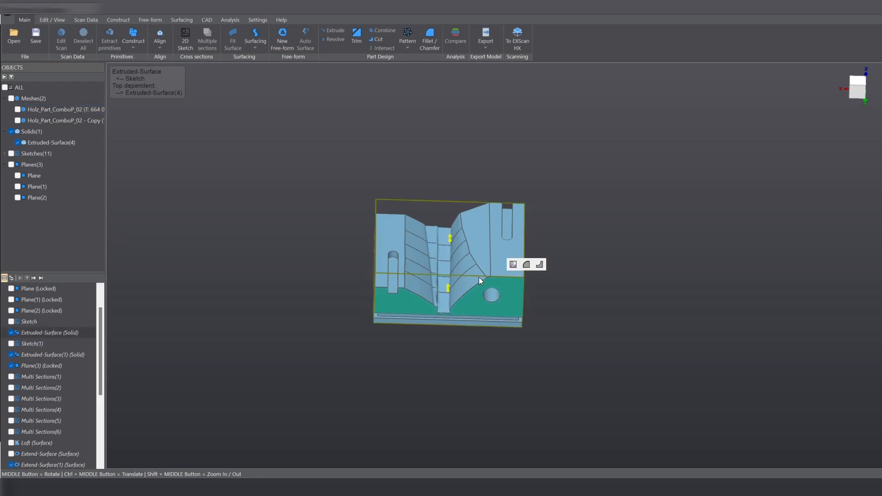
click(526, 265)
scroll(523, 271, up, 5)
click(519, 282)
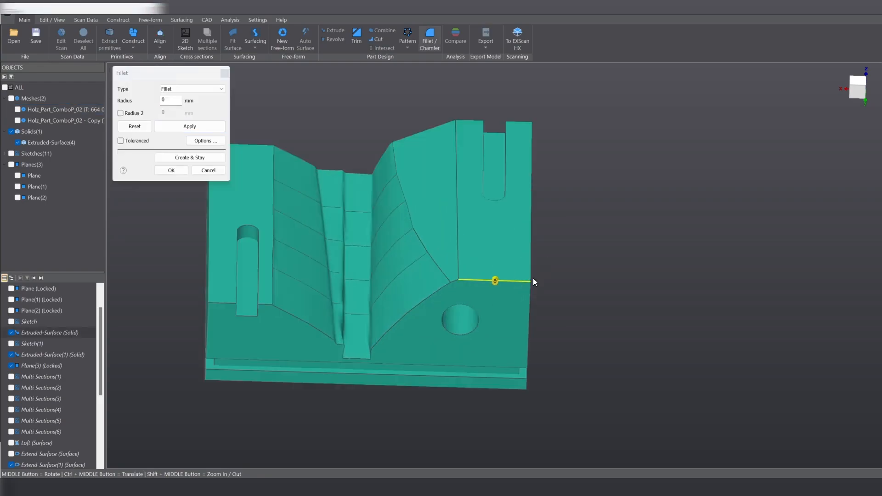
click(532, 276)
middle_drag(532, 276, 490, 294)
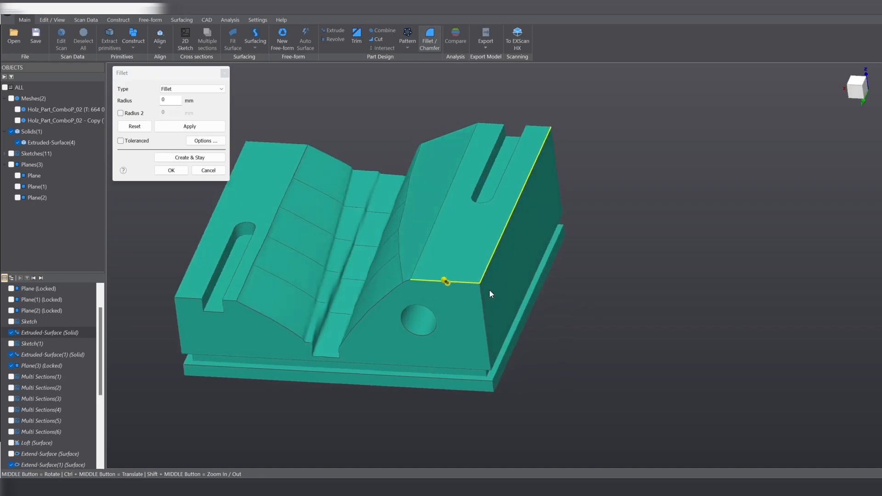
click(482, 305)
middle_drag(549, 334, 469, 324)
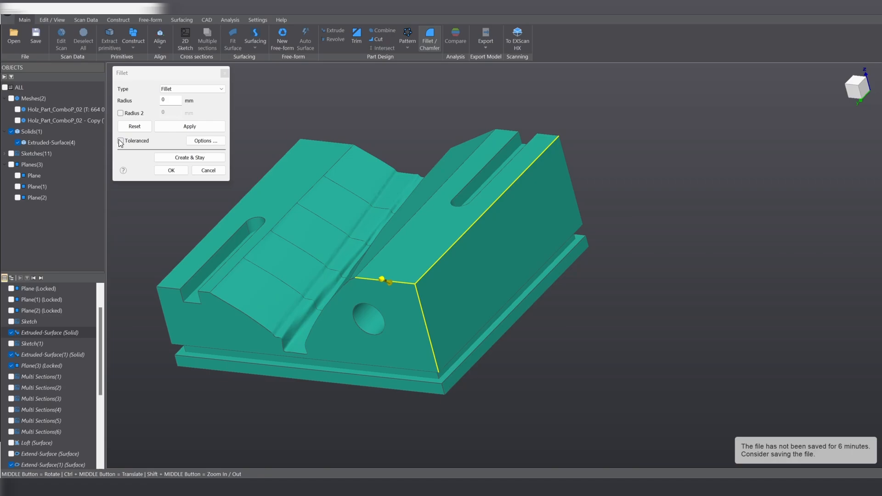
Show the main scan mesh, enable Toleranced colouring and pull the fillet radius out to about 0.83 mm
click(18, 110)
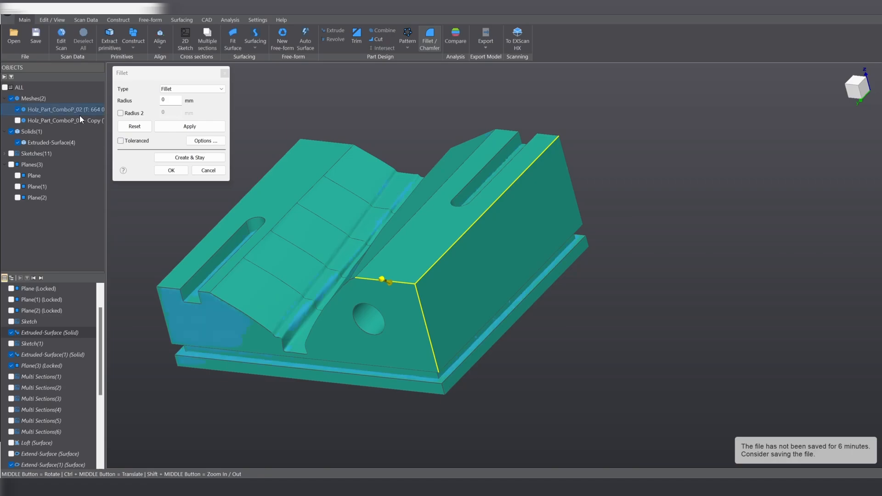
click(120, 140)
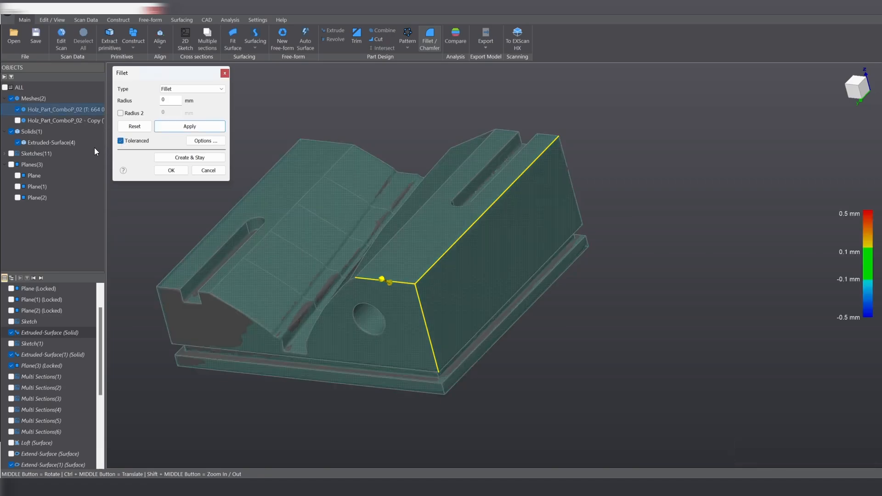
scroll(382, 275, up, 2)
drag(368, 282, 340, 276)
middle_drag(402, 309, 367, 284)
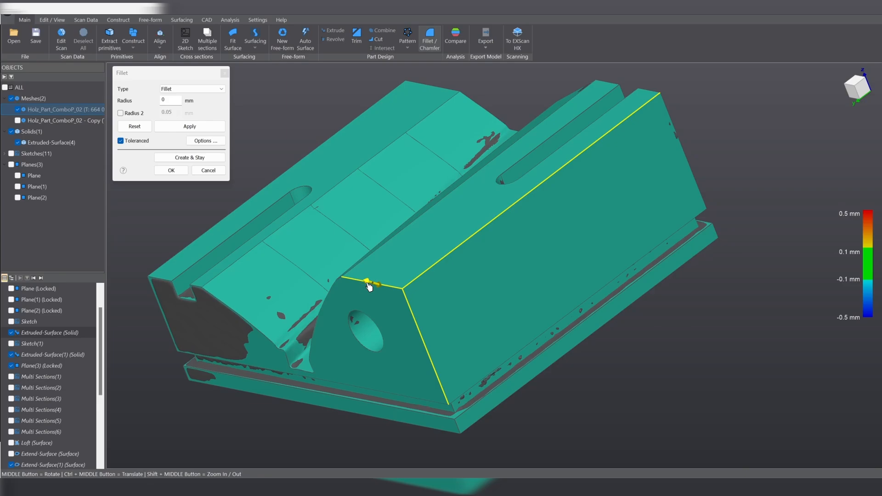
mouse_move(369, 286)
mouse_down()
mouse_move(381, 287)
mouse_move(368, 280)
mouse_up()
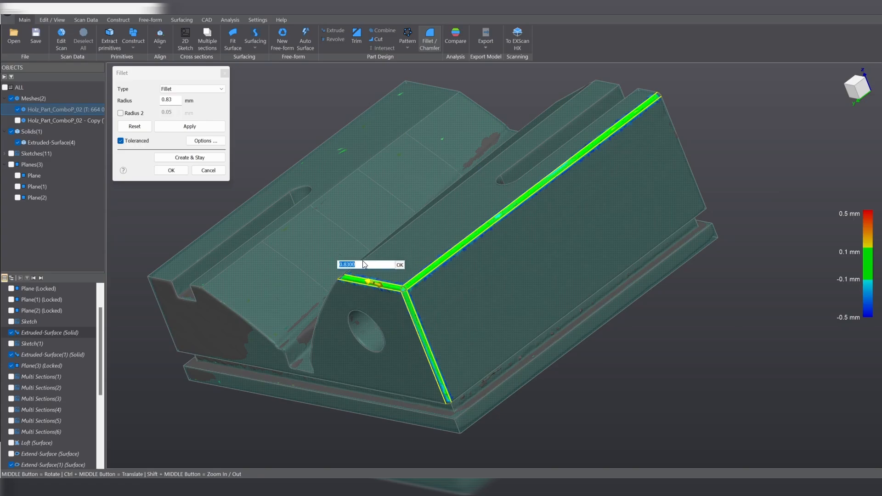
Set the fillet radius to 0.8 mm and create the fillet, keeping the Fillet command open
drag(346, 265, 378, 264)
key(BackSpace)
click(399, 265)
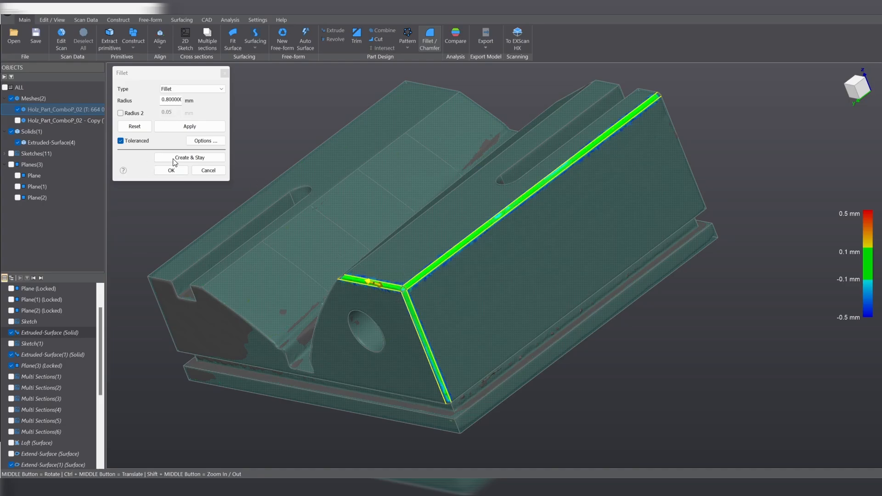
click(188, 157)
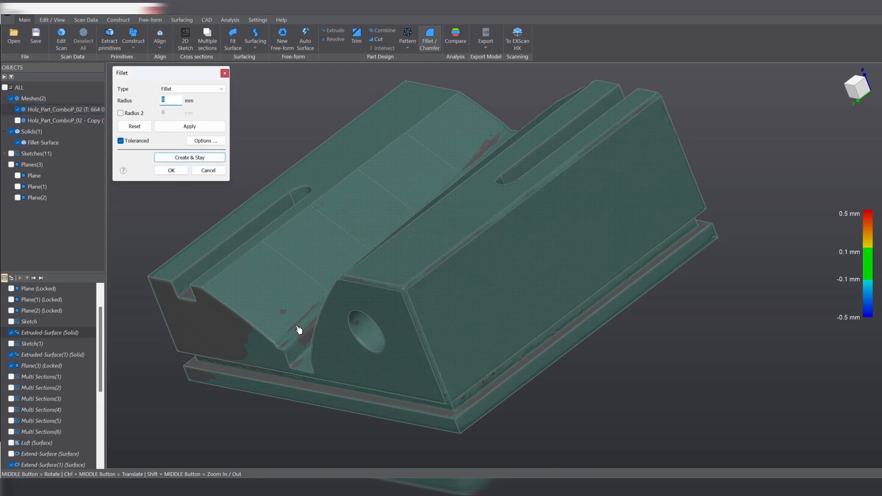
Fillet the outer top, end and vertical corner edges of the lower slotted side with a 0.8 mm radius
middle_drag(437, 313, 339, 281)
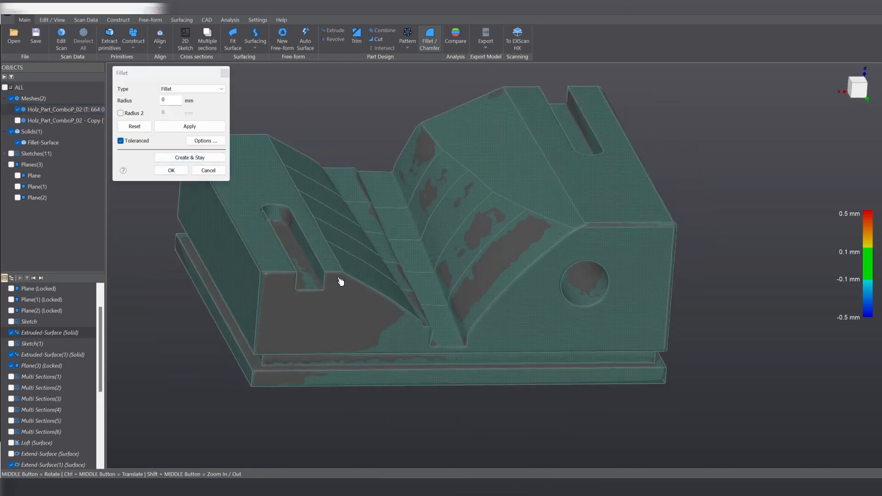
click(253, 259)
click(260, 285)
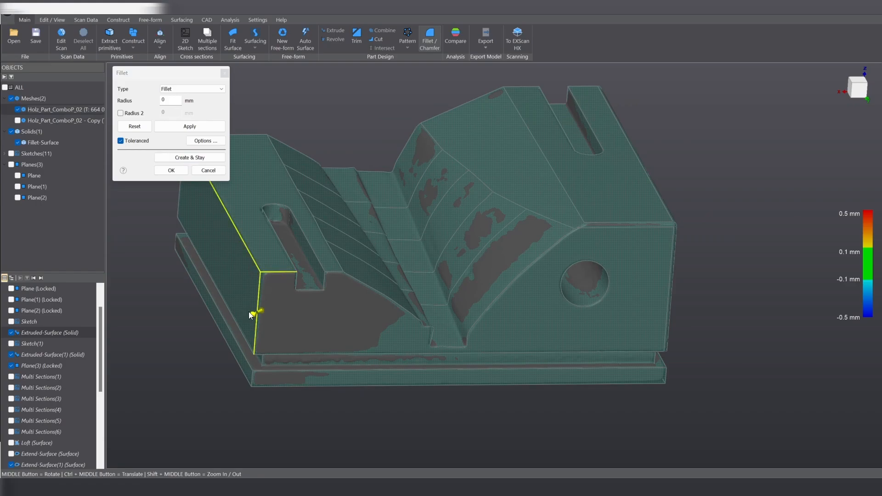
drag(253, 314, 257, 317)
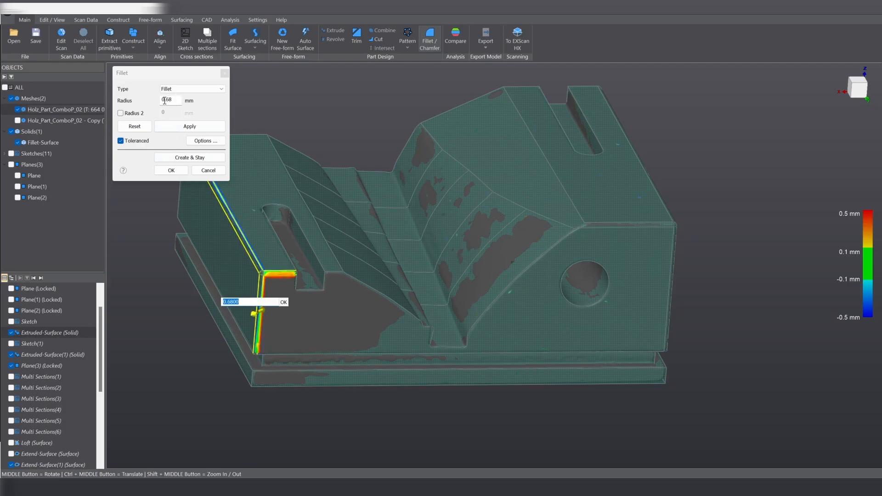
drag(165, 100, 183, 111)
text(8)
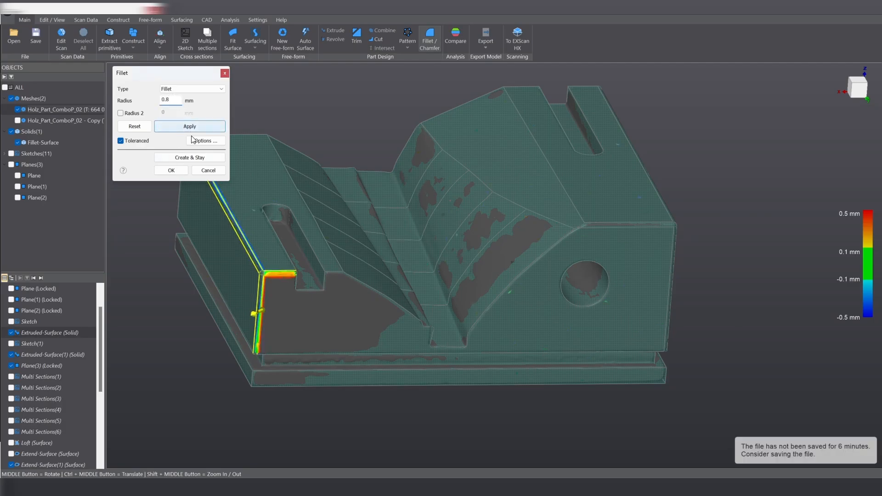
click(172, 170)
Compare the filleted solid with the scan mesh as a colour deviation map
middle_drag(568, 228, 539, 313)
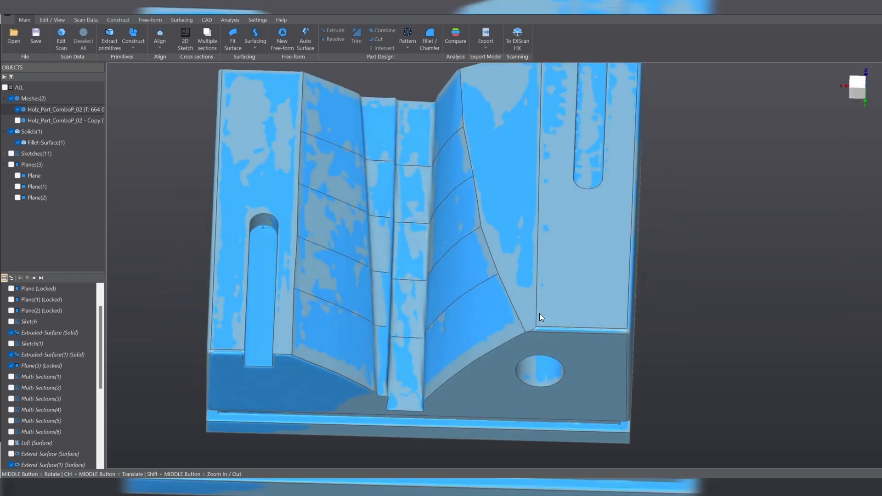
click(453, 40)
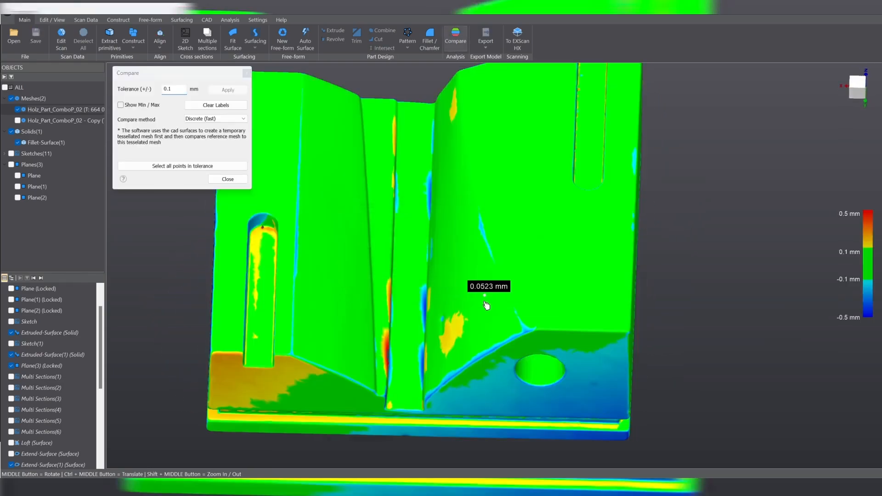
Set the comparison tolerance to 0.3 mm and update the deviation colour map
middle_drag(487, 306, 416, 306)
scroll(412, 243, down, 1)
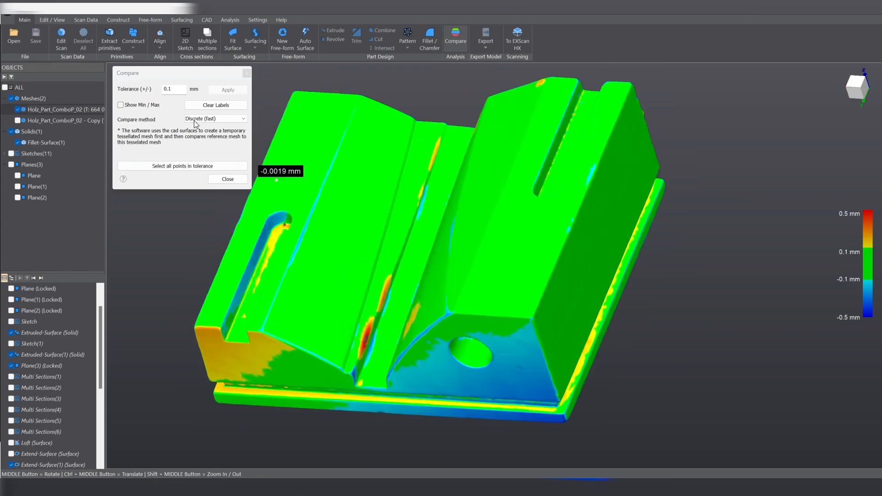
click(178, 88)
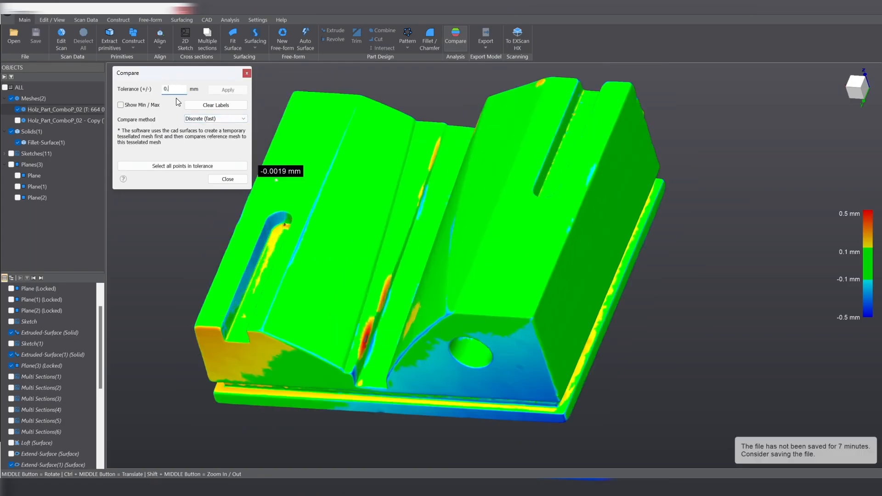
key(BackSpace)
text(3)
click(226, 90)
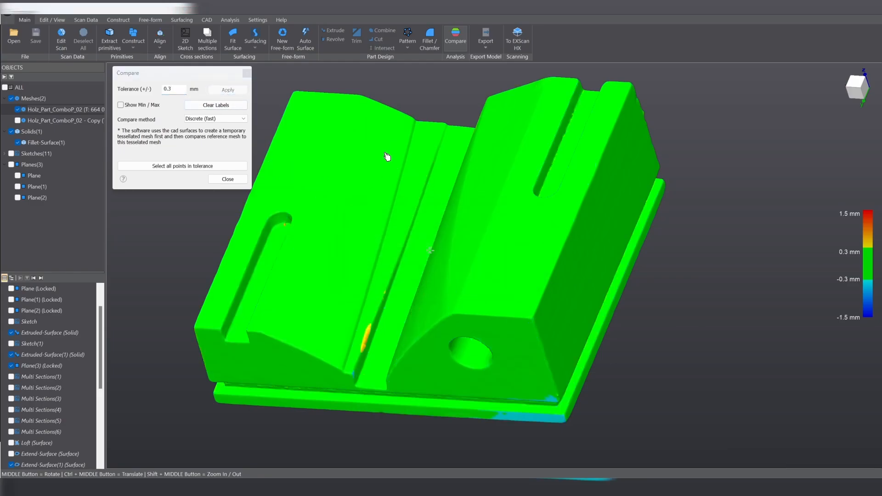
Inspect the remaining deviations along the groove, end faces and base edges, and close the comparison
middle_drag(387, 157, 369, 196)
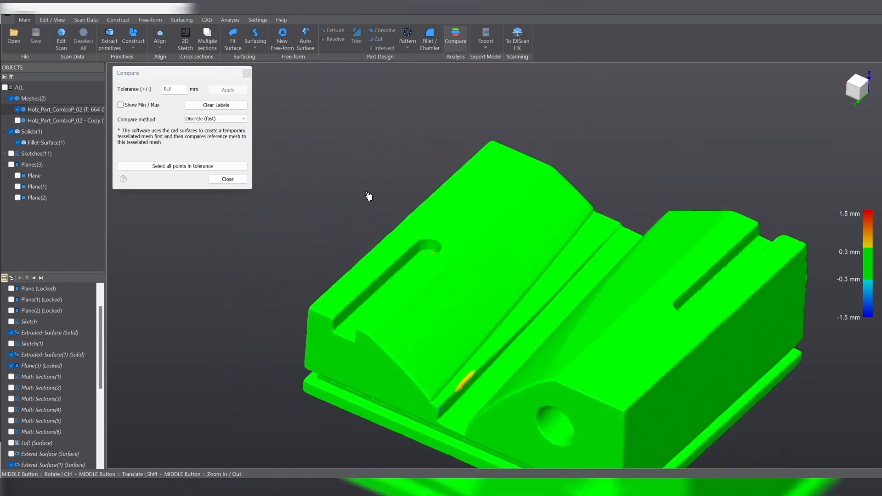
scroll(369, 196, down, 4)
middle_drag(543, 210, 384, 233)
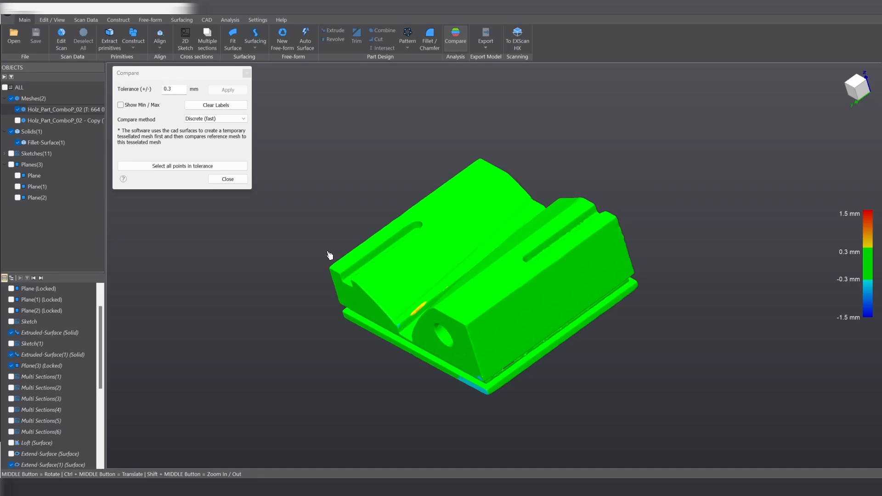
click(244, 181)
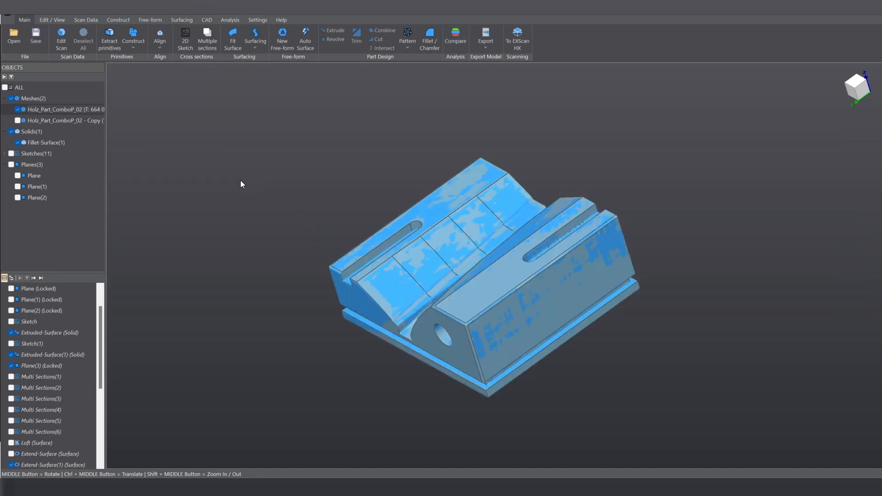